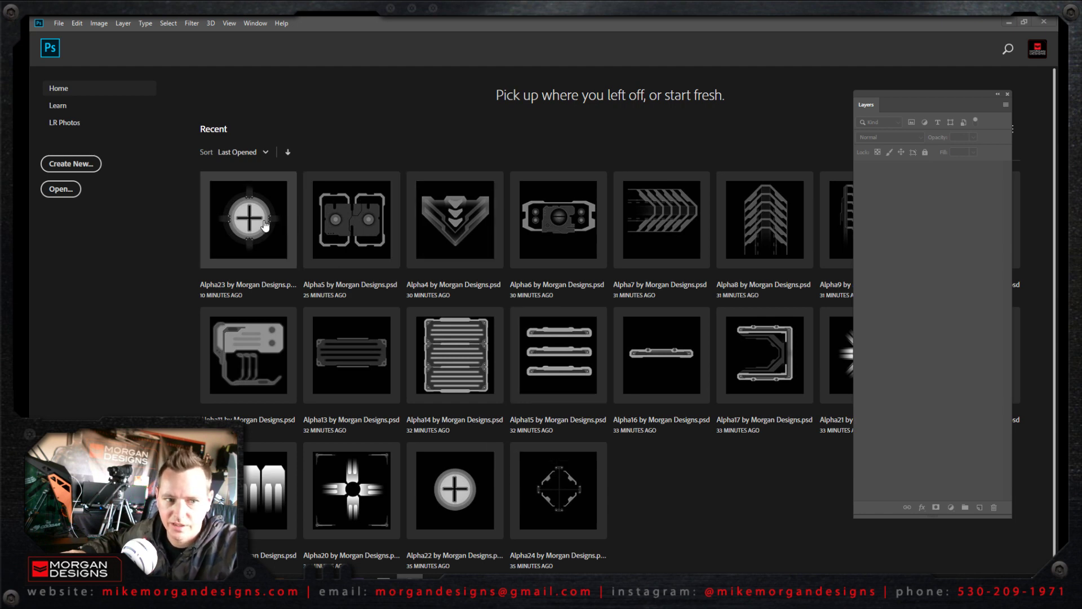
Open Alpha23 and delete every layer above the black Layer 1.
left_click(265, 225)
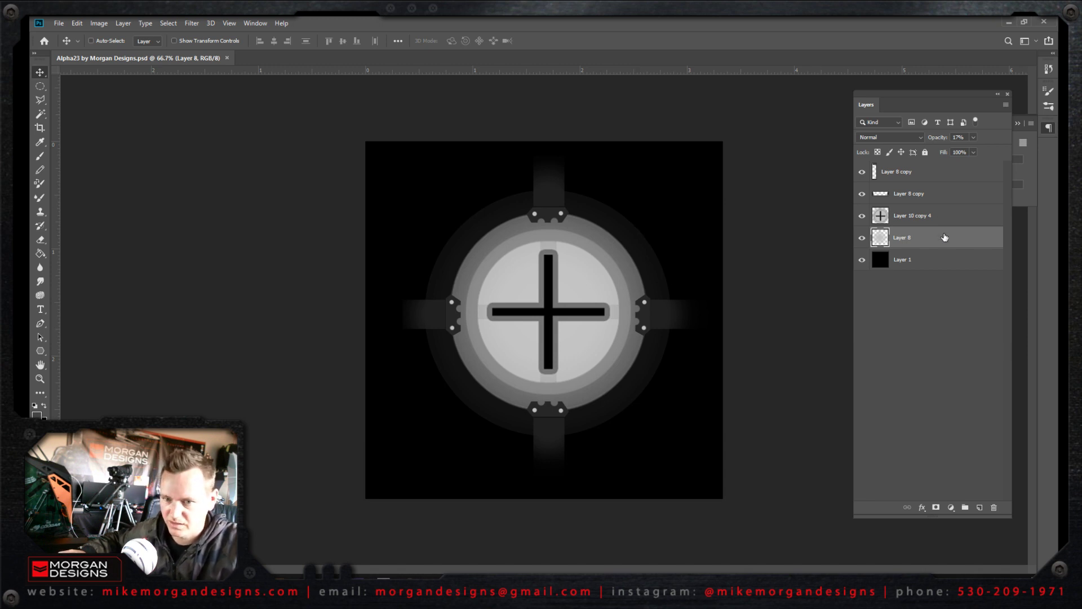
left_click(932, 172, "shift")
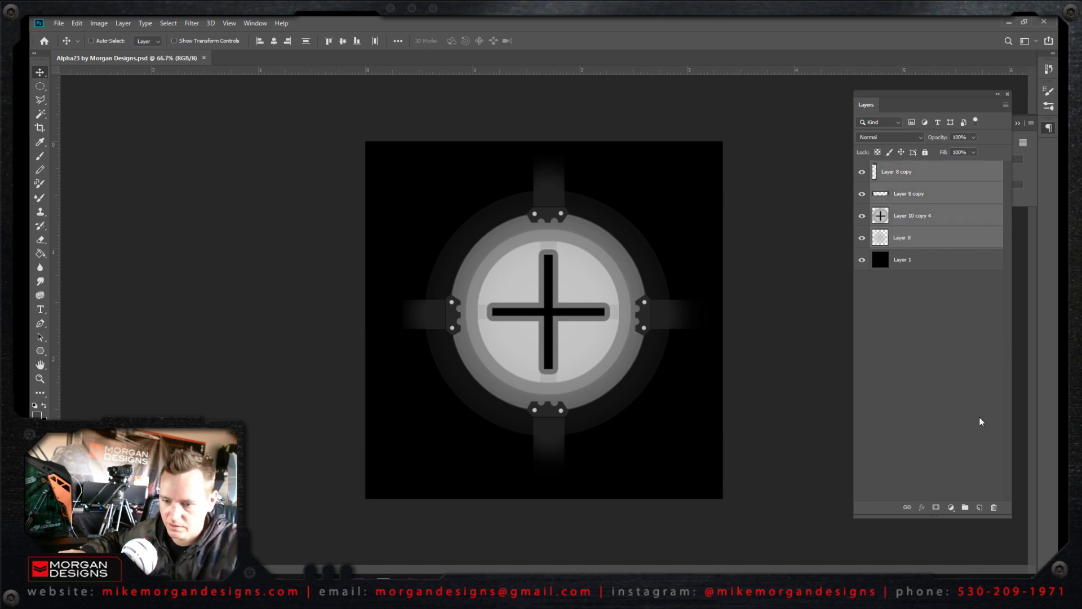
left_click(992, 507)
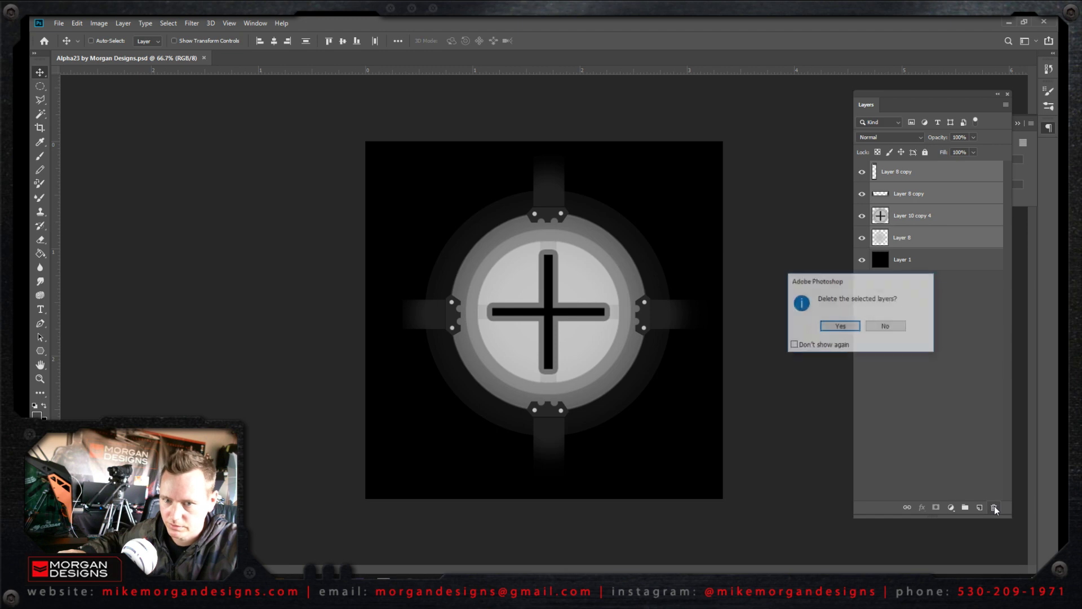
Confirm the layer deletion, add a new layer, and outline an angular panel with Polygonal Lasso.
left_click(836, 330)
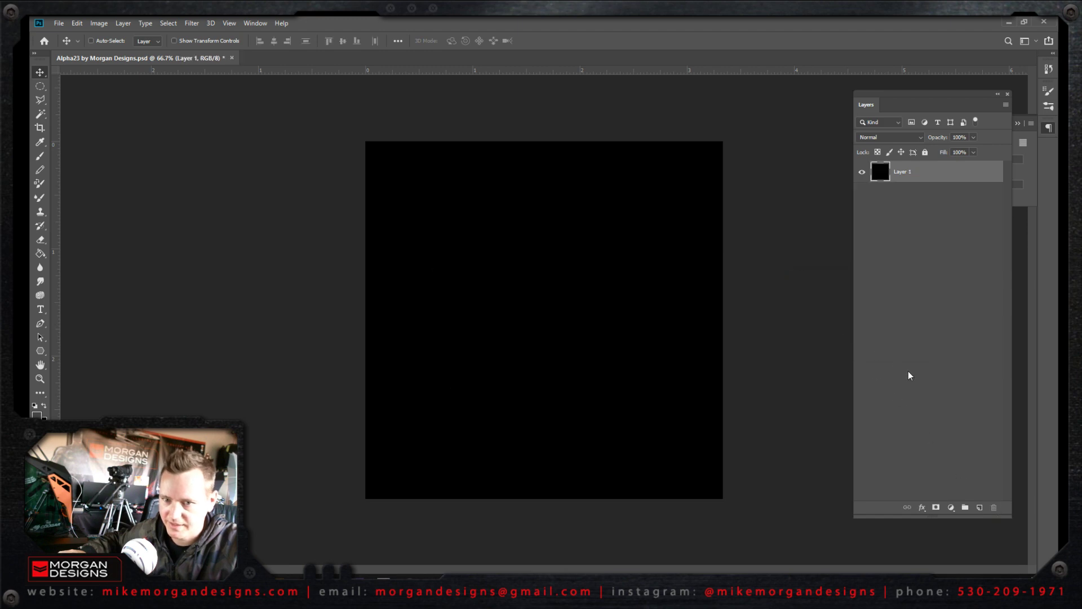
left_click(980, 507)
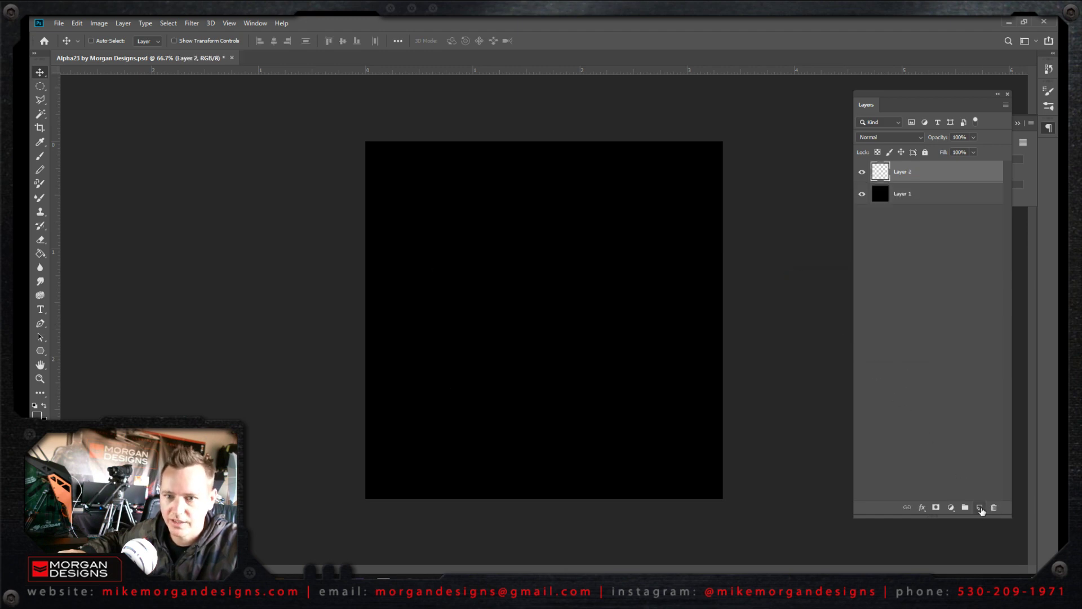
left_click(39, 101)
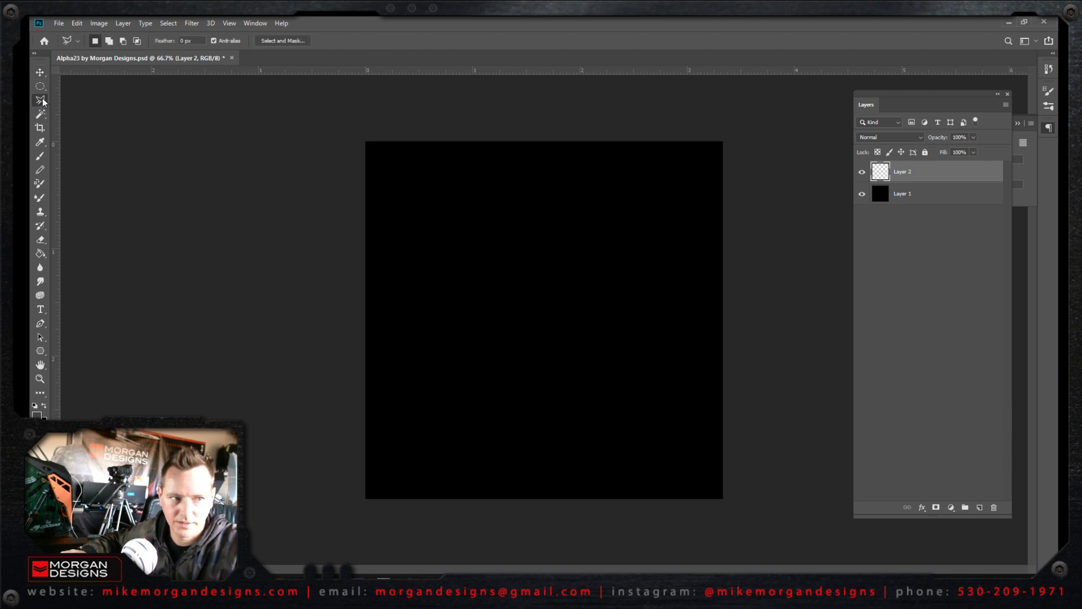
left_click(450, 179)
left_click(506, 180)
left_click(529, 242)
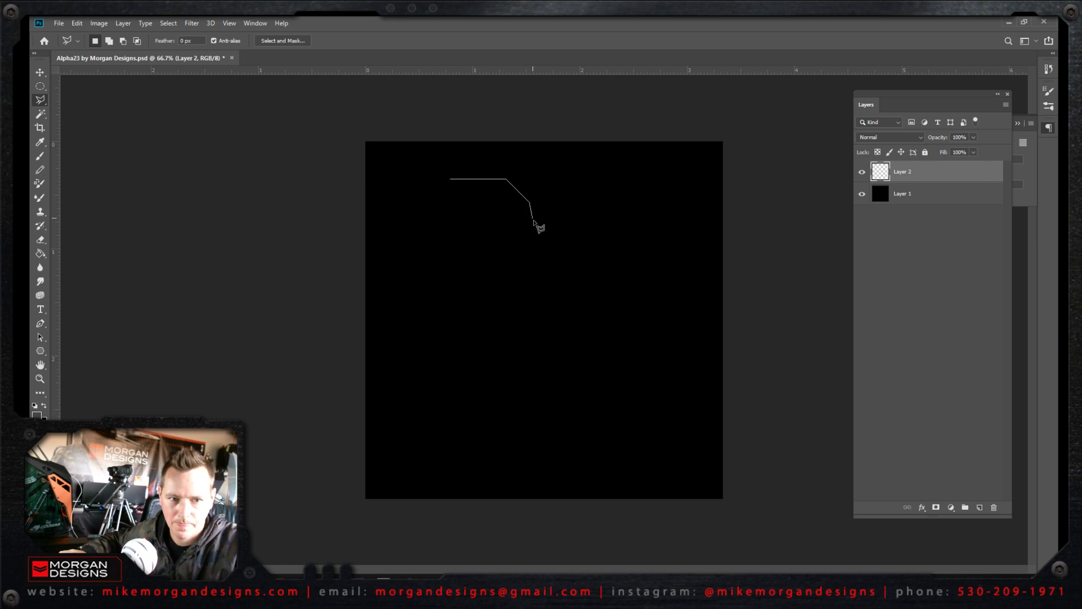
left_click(528, 293)
left_click(571, 336)
left_click(571, 412)
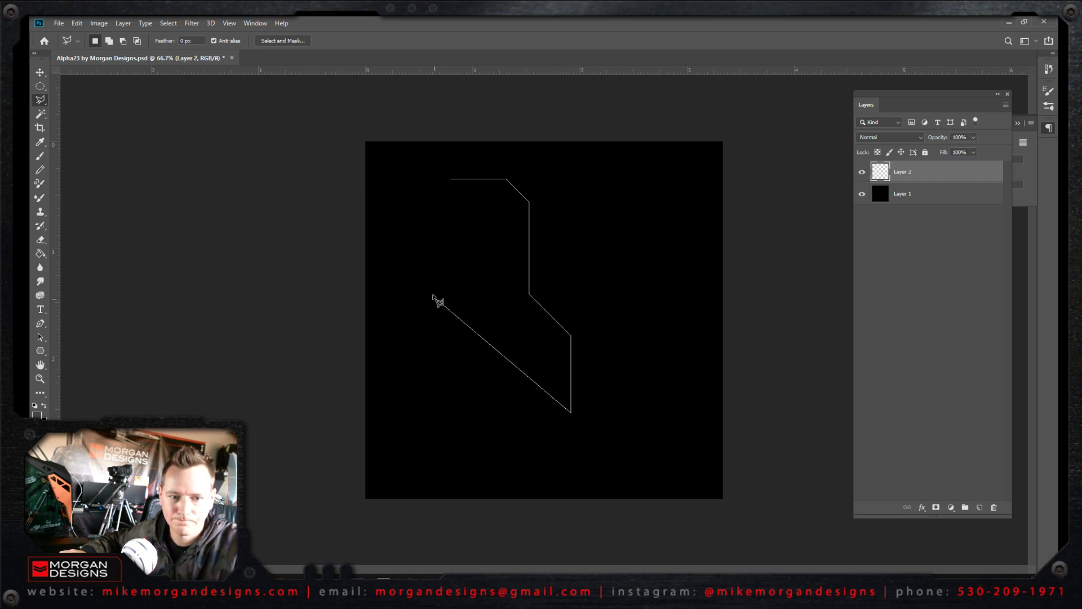
left_click(449, 298)
left_click(451, 180)
Fill the panel selection with grey using Paint Bucket, then deselect.
left_click(40, 254)
left_click(479, 280)
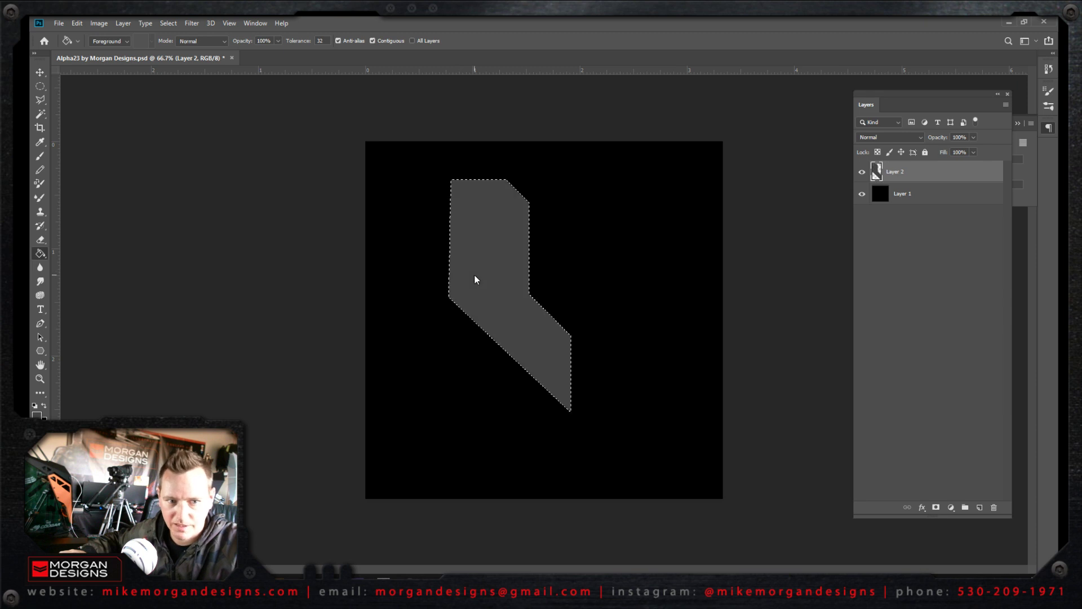
key("ctrl+d")
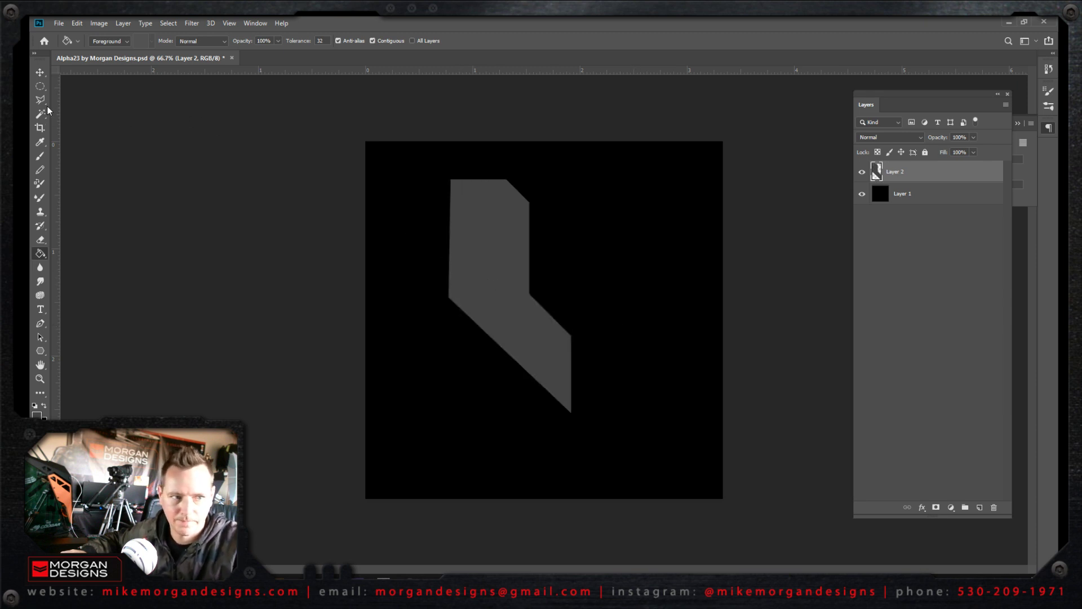
Trim the panel's left edge and cut small rectangular notches into its upper-left and lower-right sides.
left_click(43, 88)
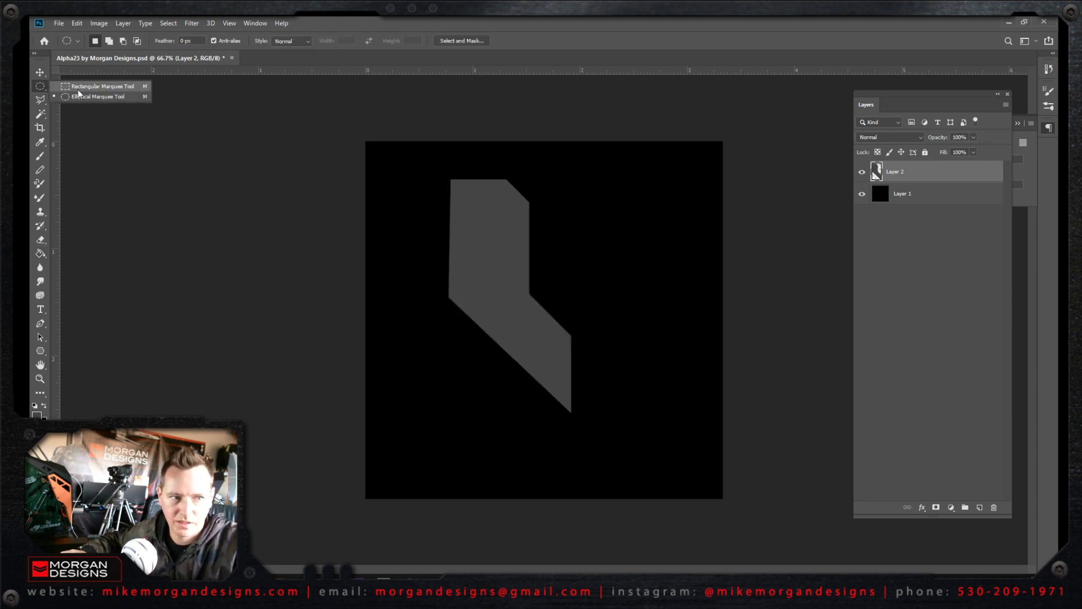
left_click(99, 86)
left_click_drag(429, 169, 457, 344)
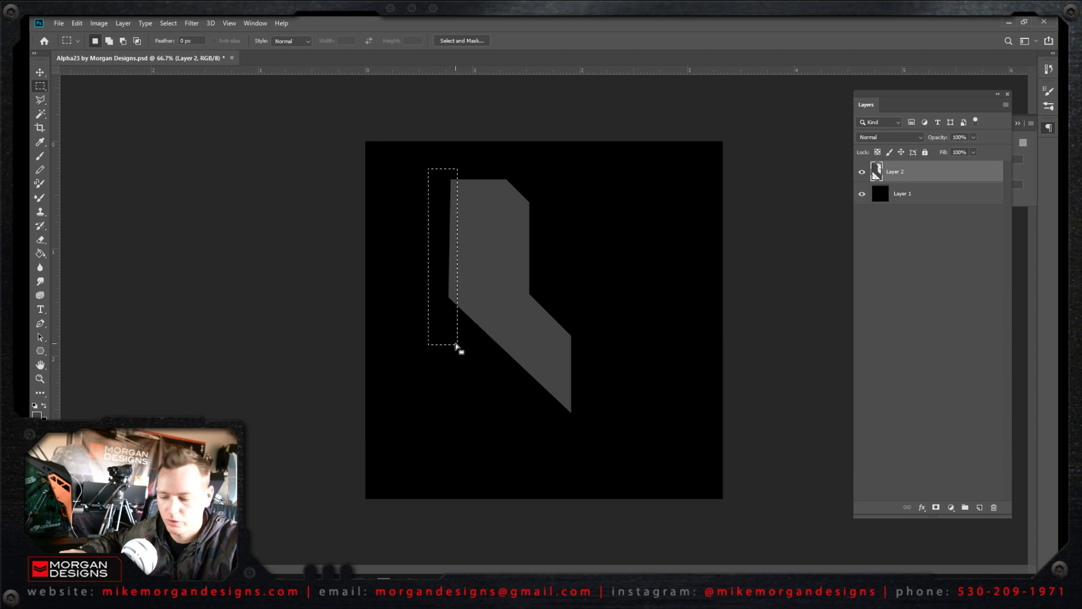
key("Delete")
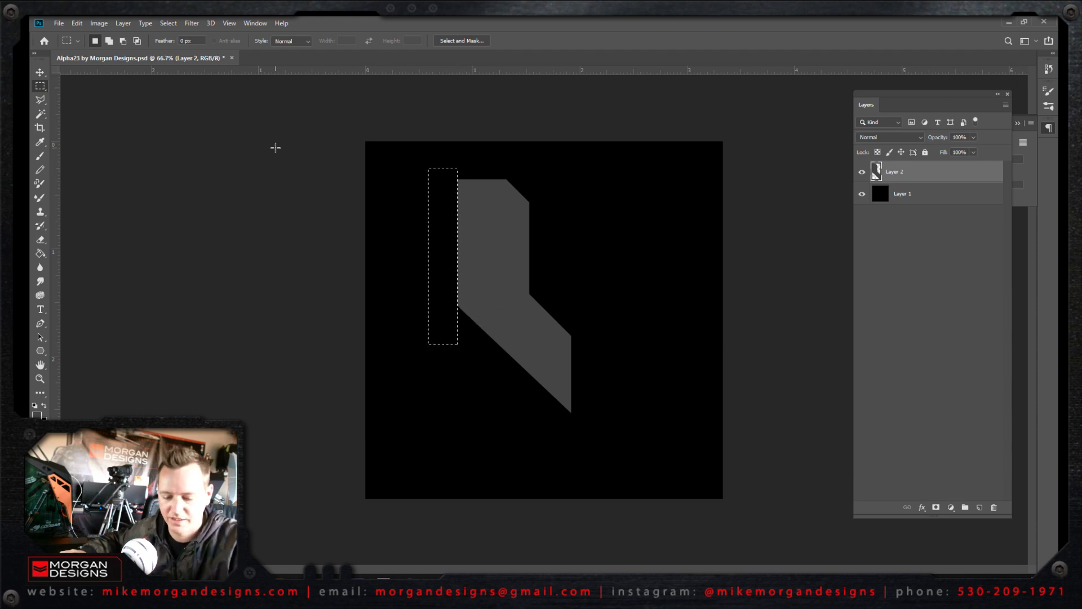
left_click(435, 229)
left_click_drag(417, 217, 465, 251)
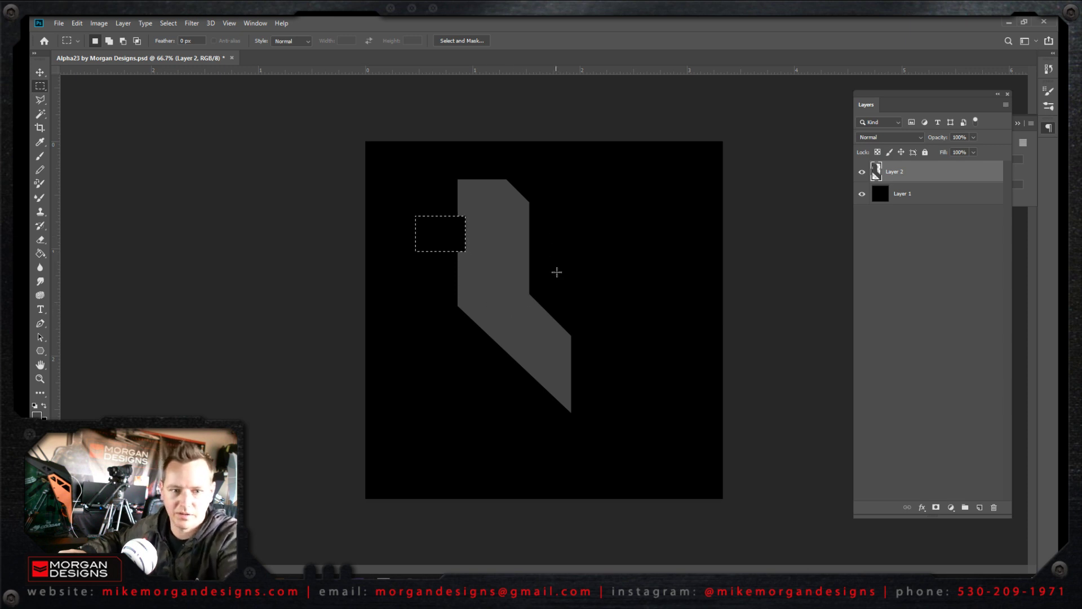
key("Delete")
left_click_drag(577, 351, 565, 376)
left_click(566, 377)
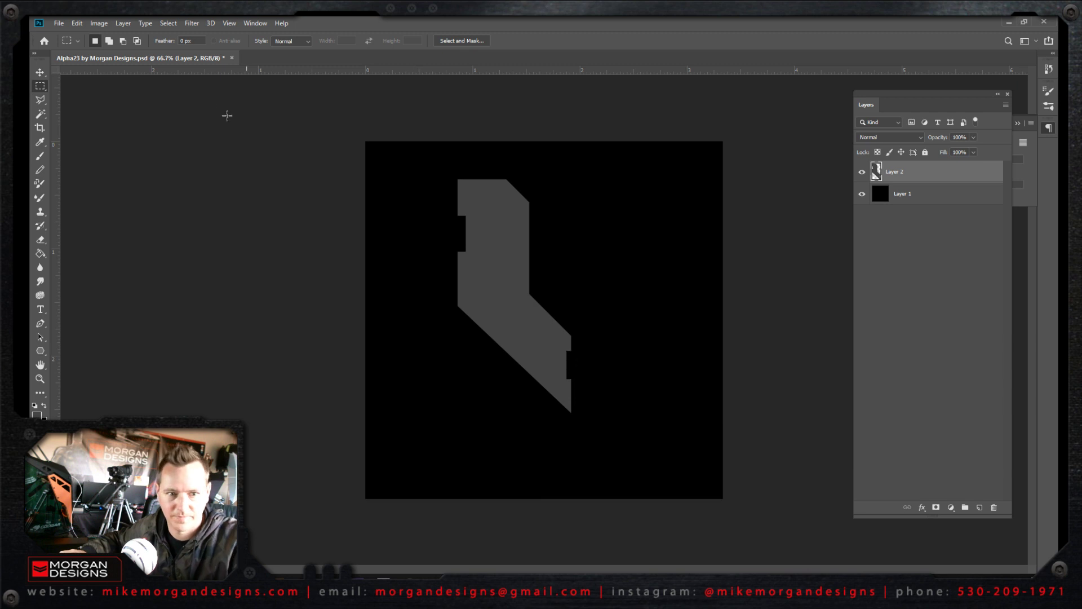
Erase a straight diagonal-then-horizontal groove line through the grey panel.
left_click(40, 239)
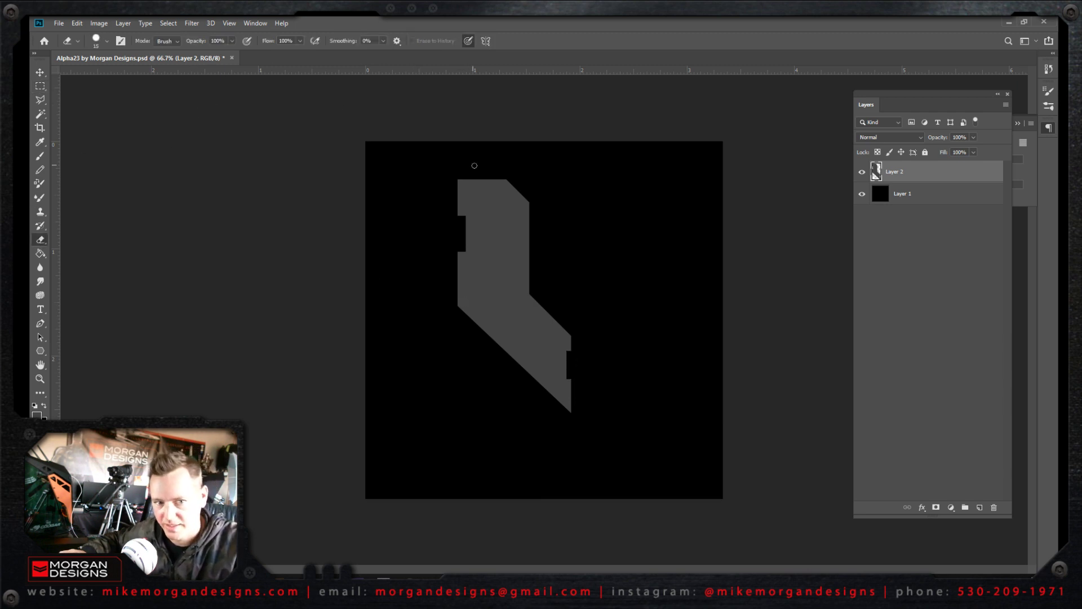
mouse_move(495, 283)
left_mouse_down()
mouse_move(485, 181)
mouse_move(487, 297)
left_mouse_up()
key("ctrl+z")
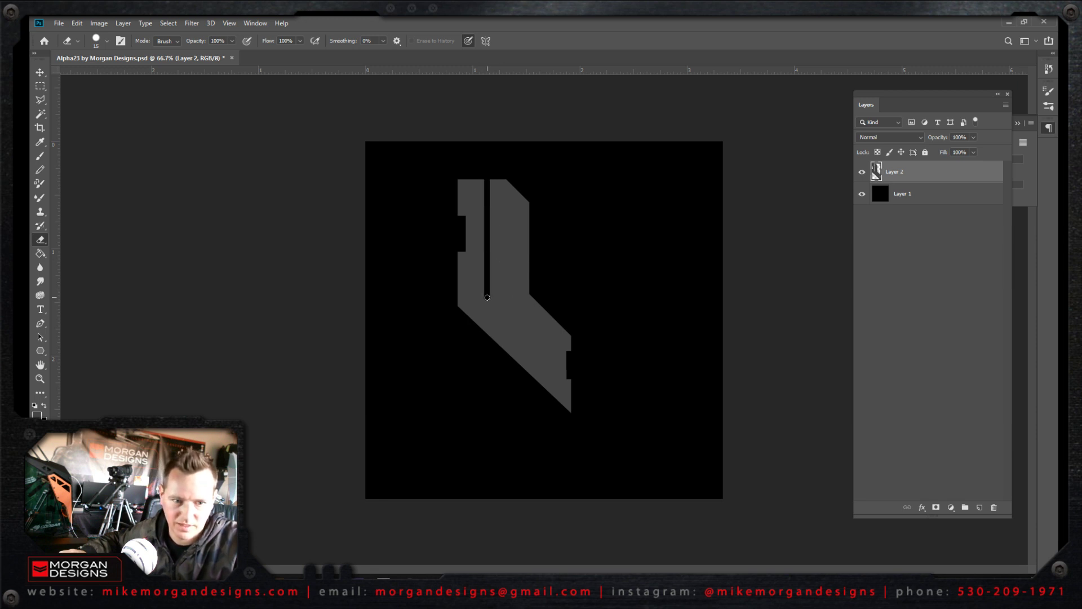
left_click(509, 321, "shift")
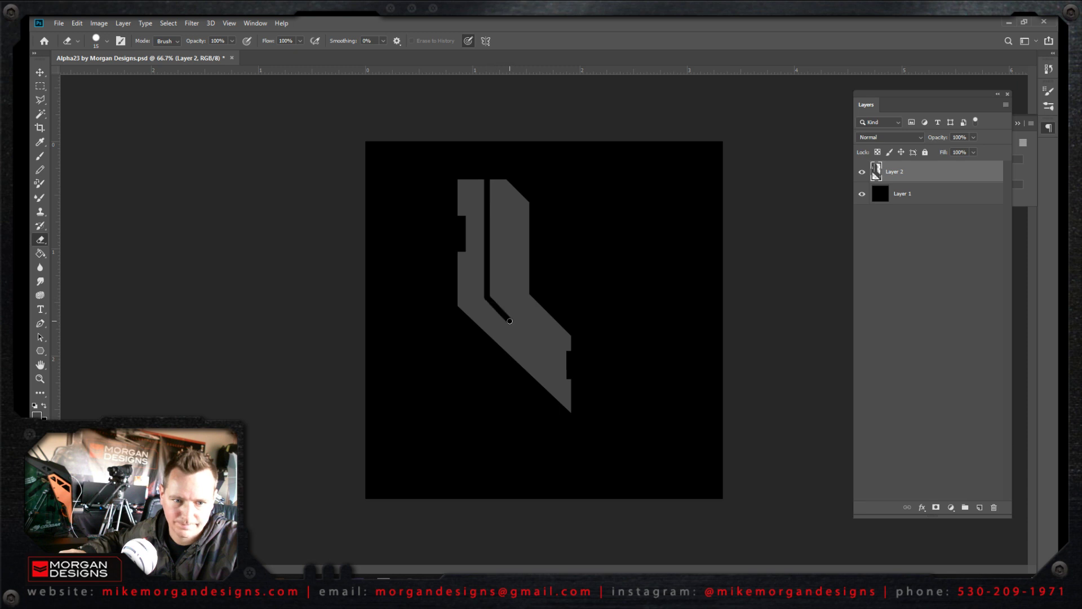
left_click(588, 321, "shift")
key("ctrl+z")
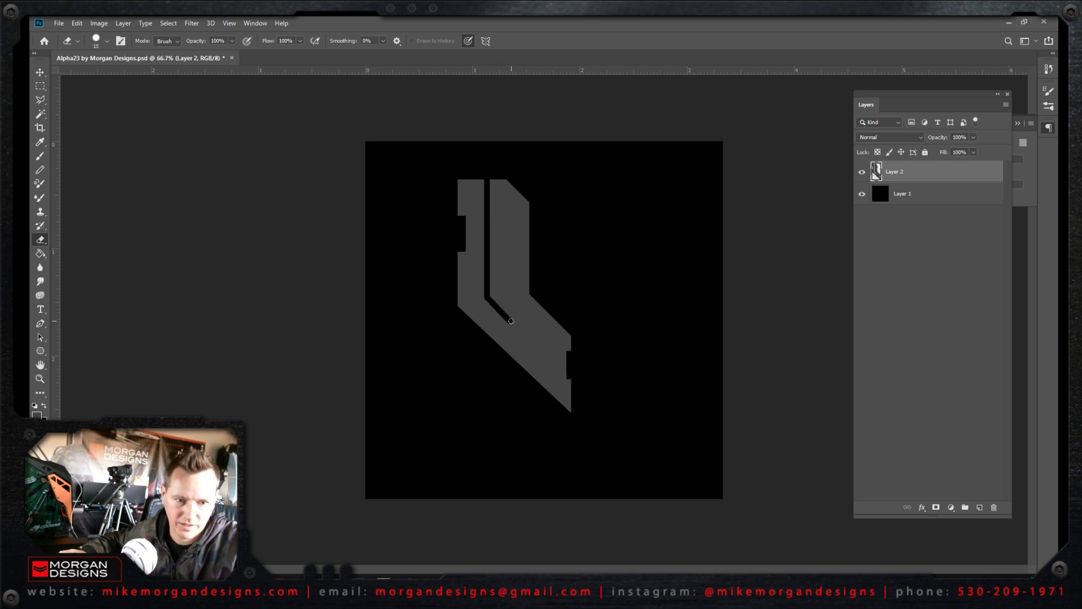
left_click(591, 322, "shift")
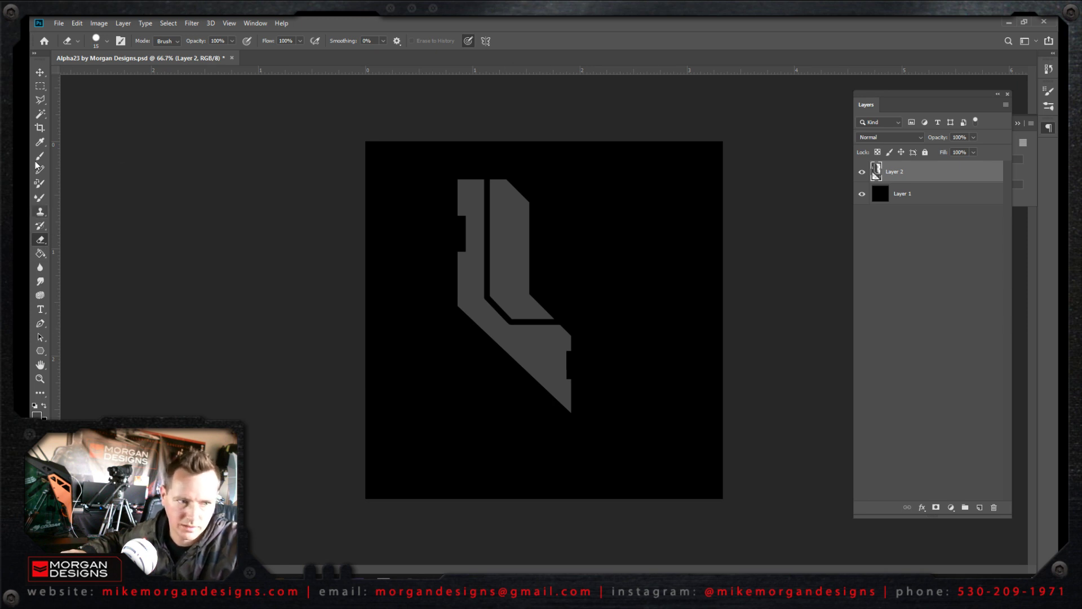
Set the eraser to 53 px and erase two round notches into the panel's right edge.
right_click(527, 253)
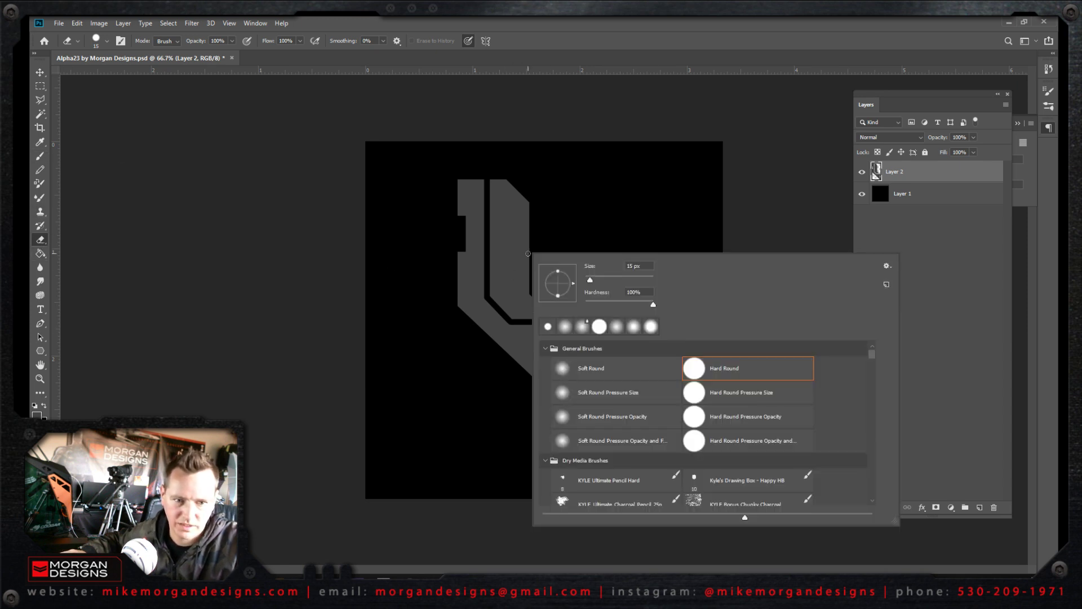
left_click_drag(594, 280, 606, 280)
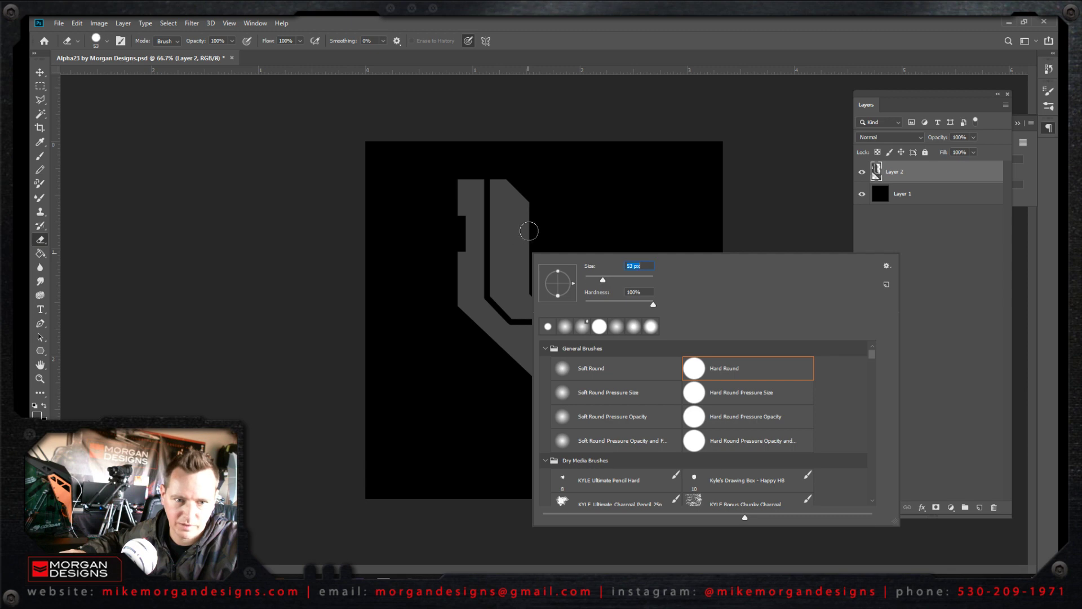
key("Return")
left_click(527, 231)
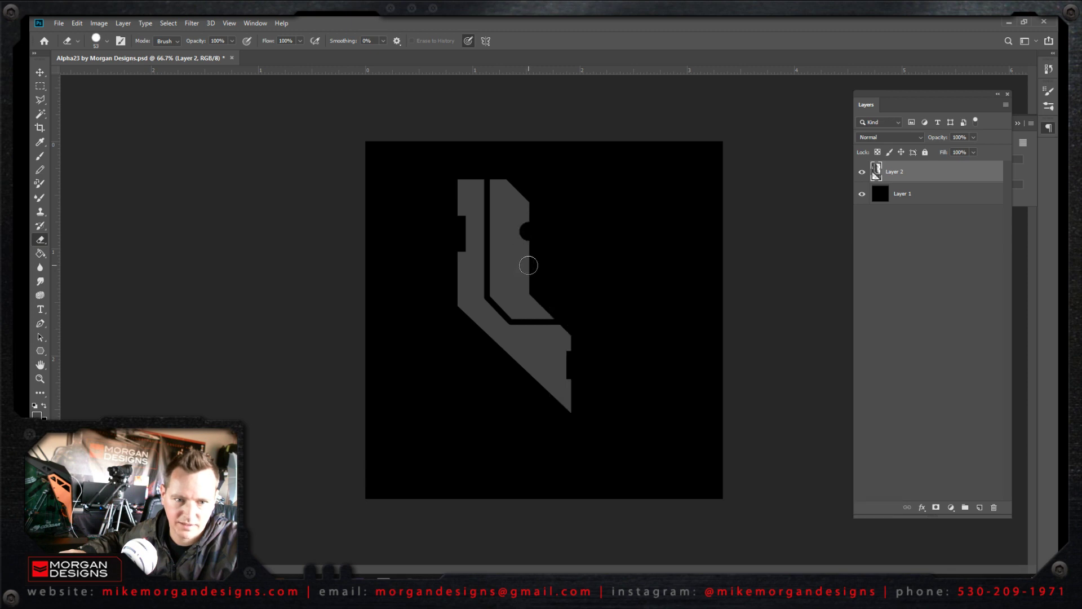
left_click(527, 263)
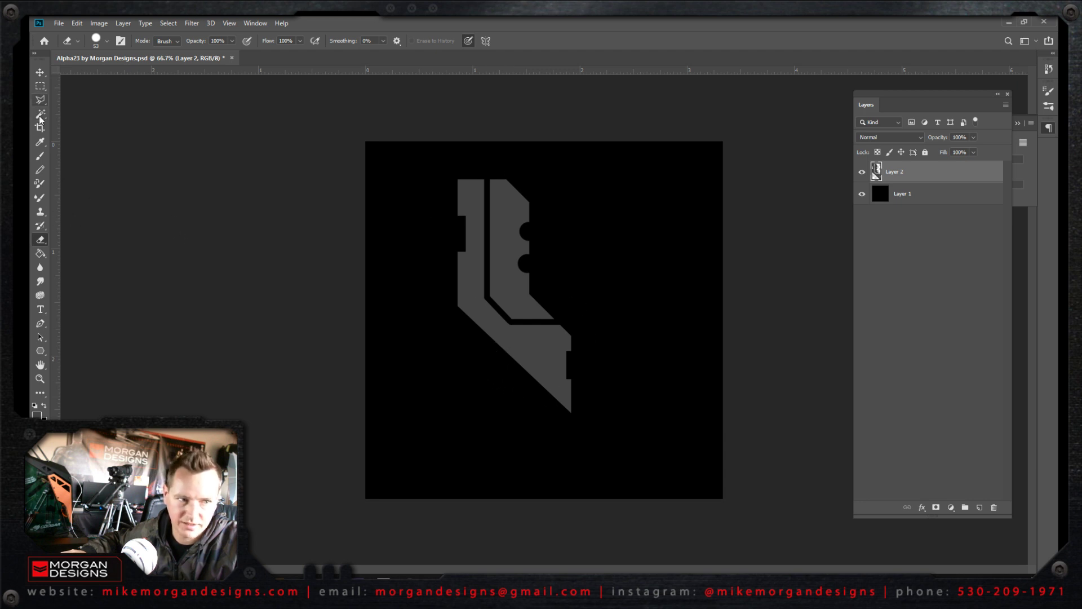
Lower the eraser strength and softly darken the panel's left, right and diagonal edges.
left_click(232, 42)
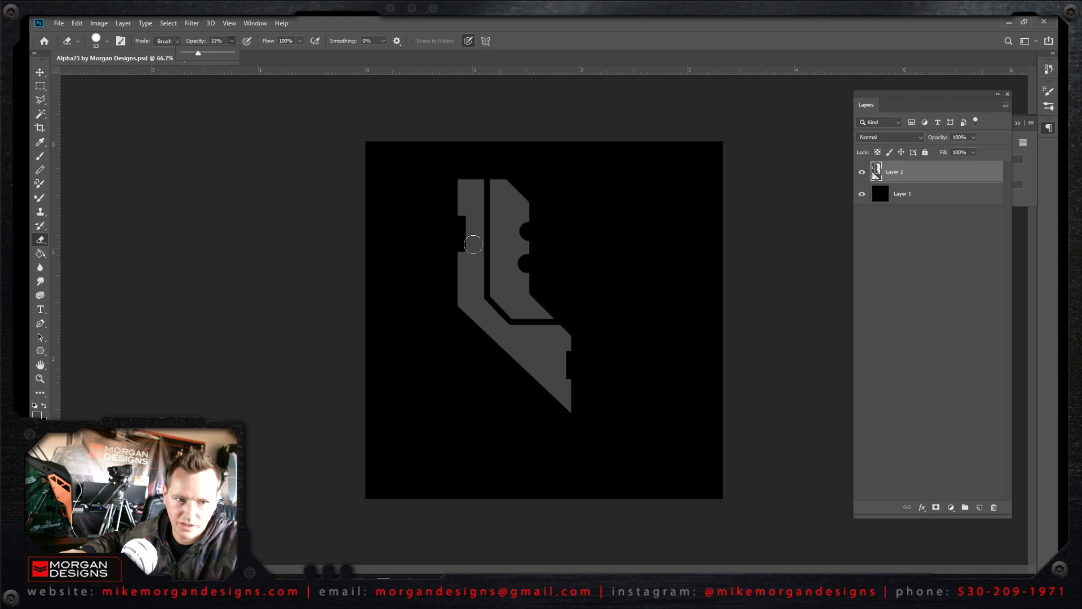
left_click(468, 314)
key("ctrl+z")
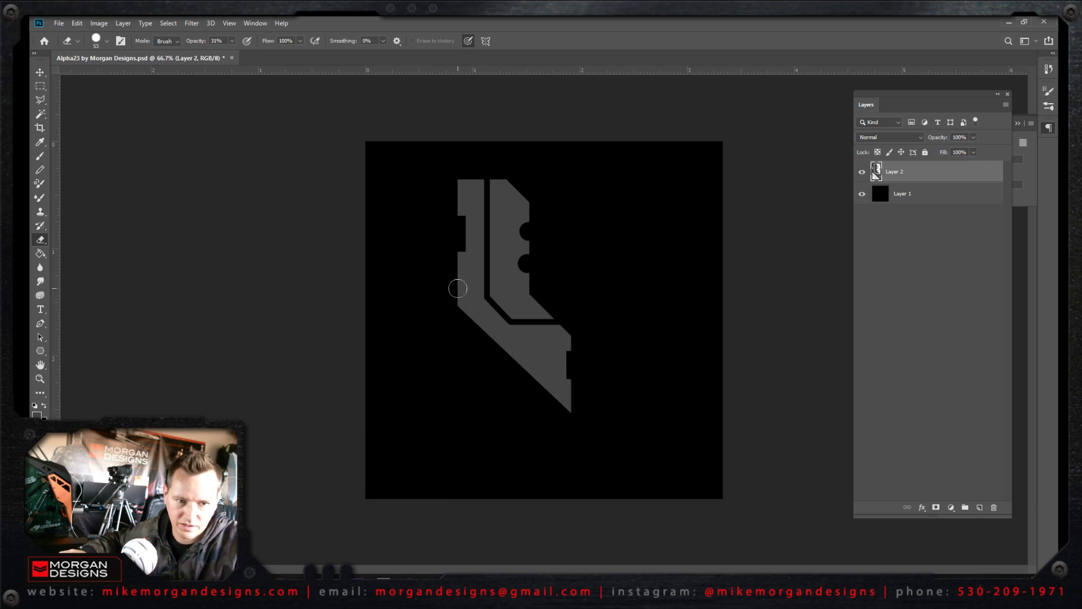
left_click_drag(456, 287, 465, 202)
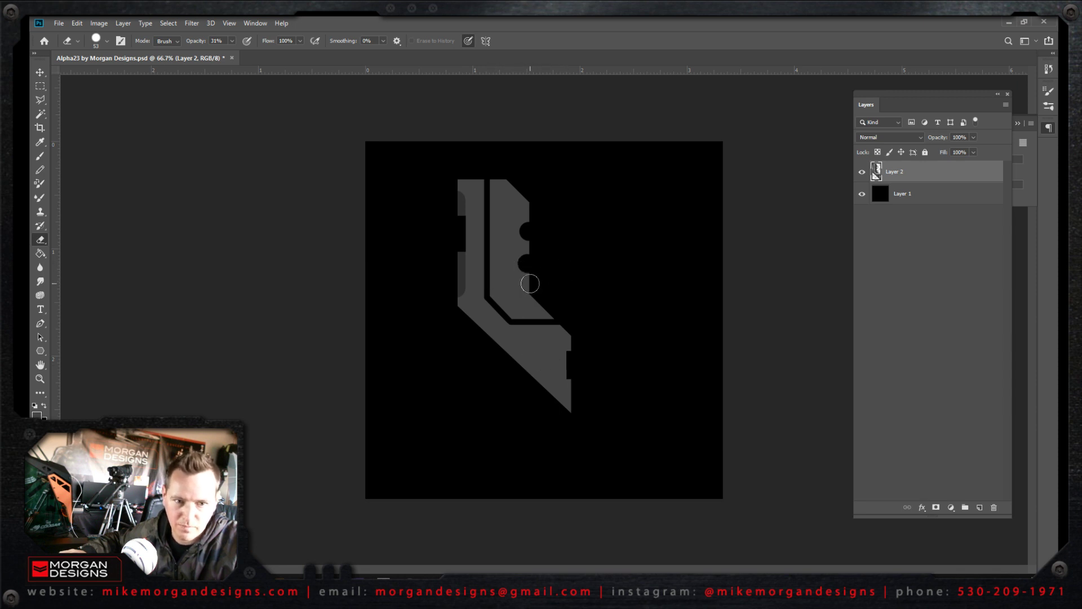
left_click_drag(530, 284, 527, 196)
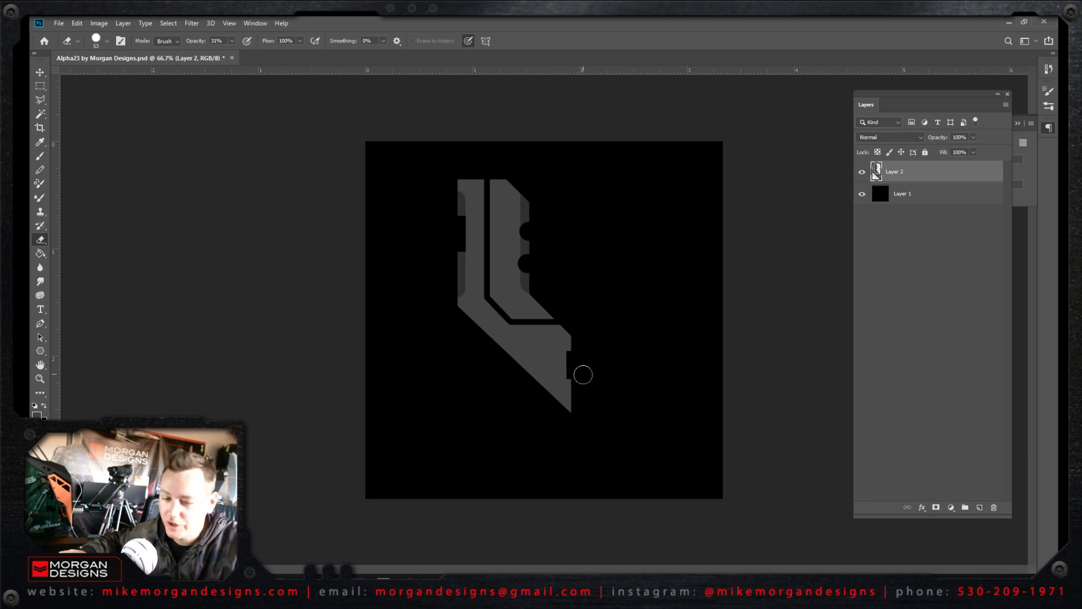
left_click_drag(571, 417, 573, 294)
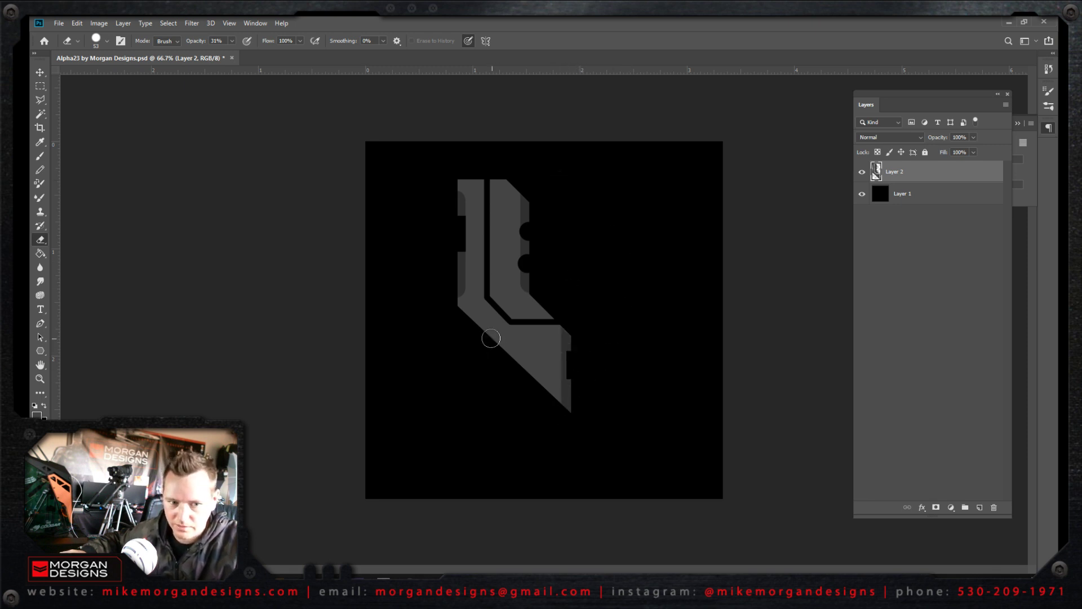
left_click(478, 324)
left_click(498, 341)
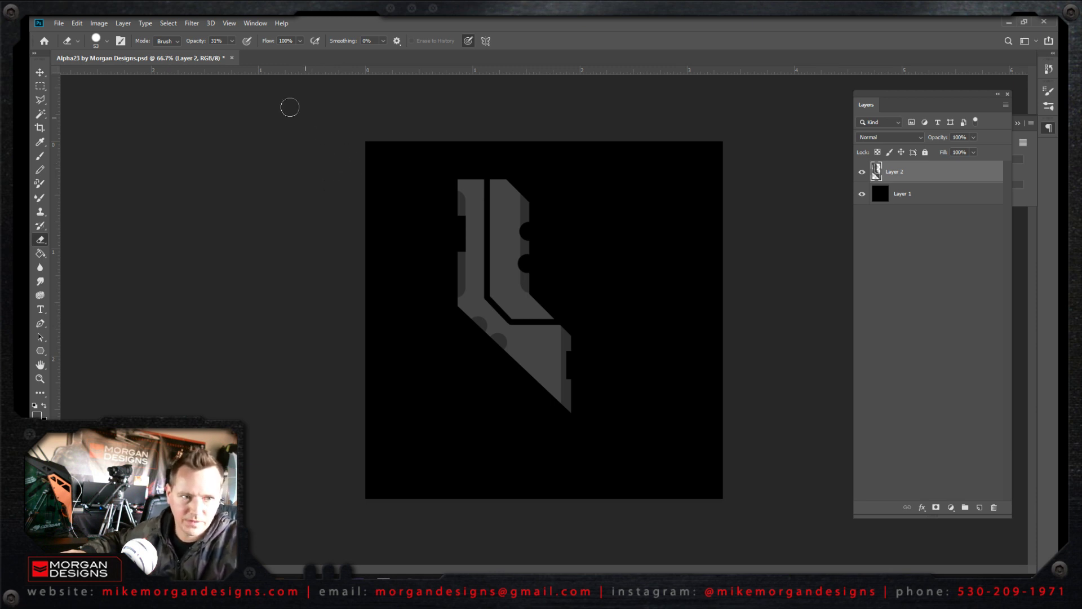
Shrink the eraser to 29 px and erase a thin vertical groove down the grey shape.
left_click(232, 41)
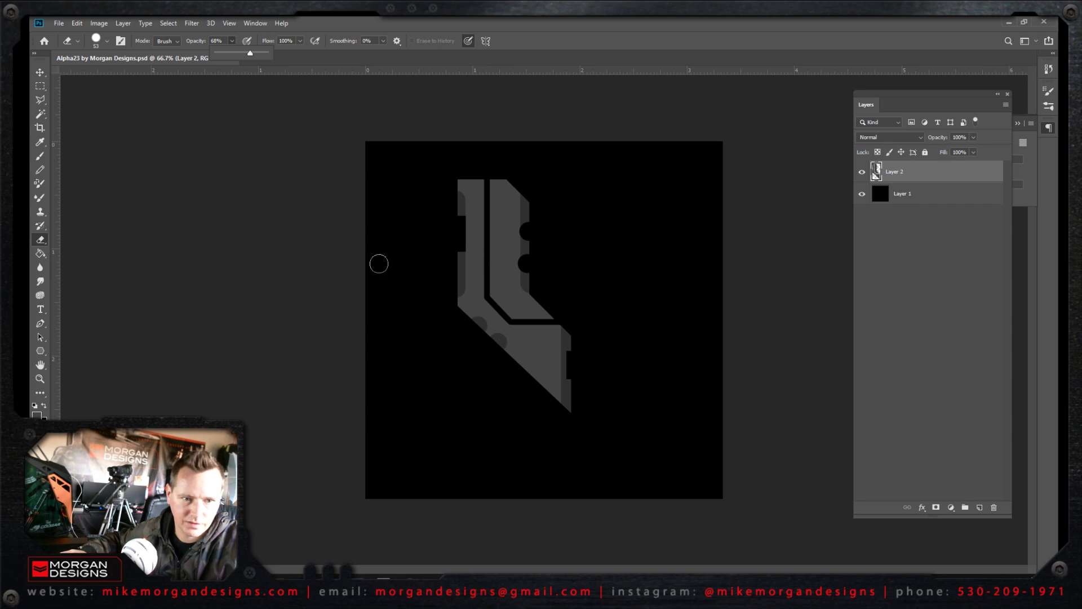
right_click(487, 257)
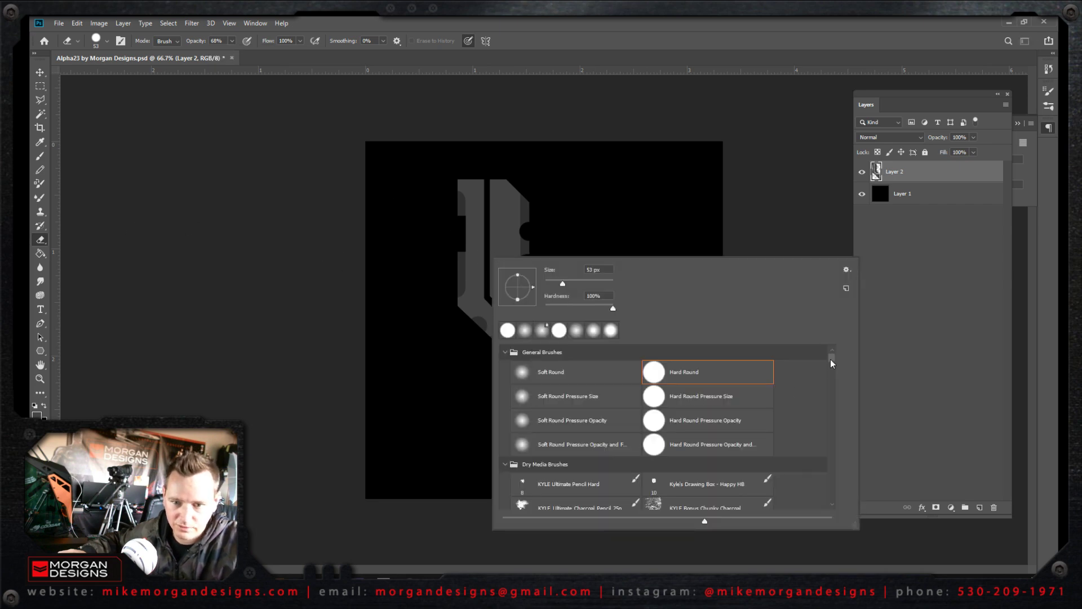
mouse_move(831, 363)
left_mouse_down()
mouse_move(831, 446)
mouse_move(831, 346)
mouse_move(839, 394)
mouse_move(840, 355)
left_mouse_up()
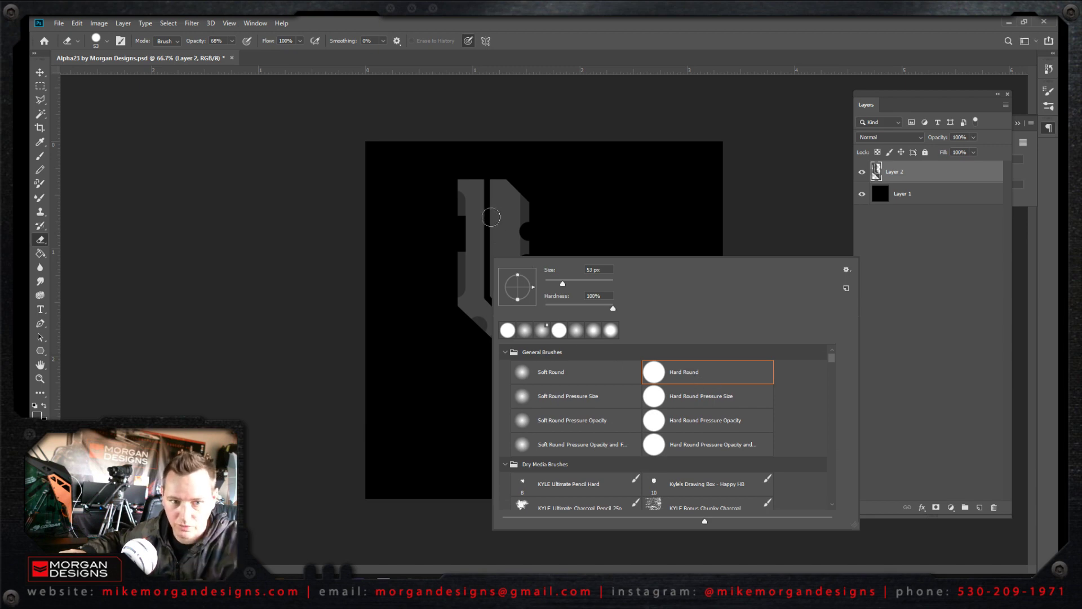
left_click_drag(561, 285, 554, 285)
left_click_drag(492, 210, 498, 269)
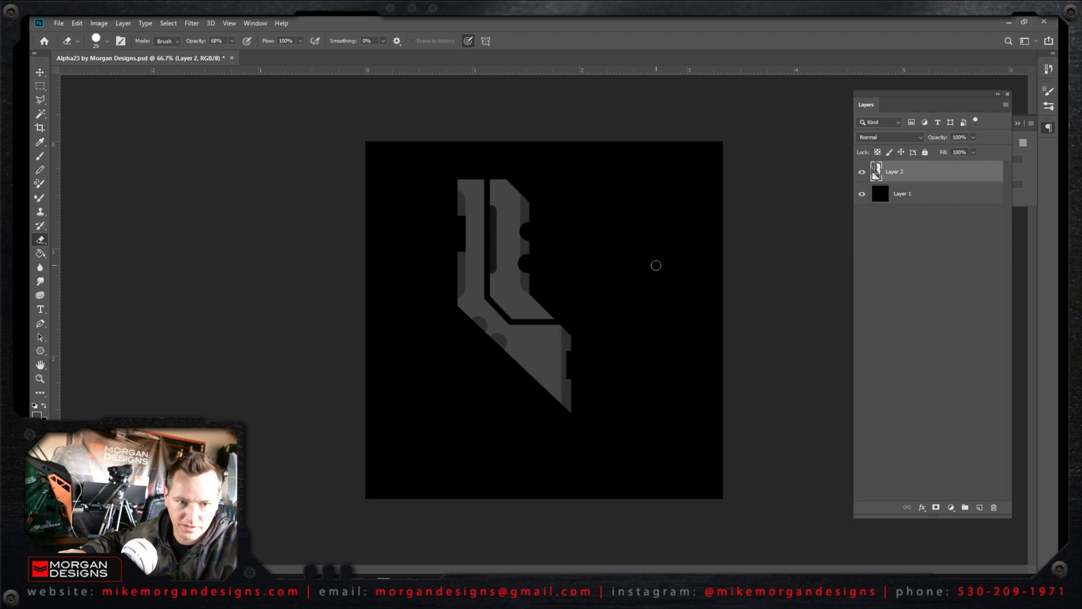
left_click(39, 72)
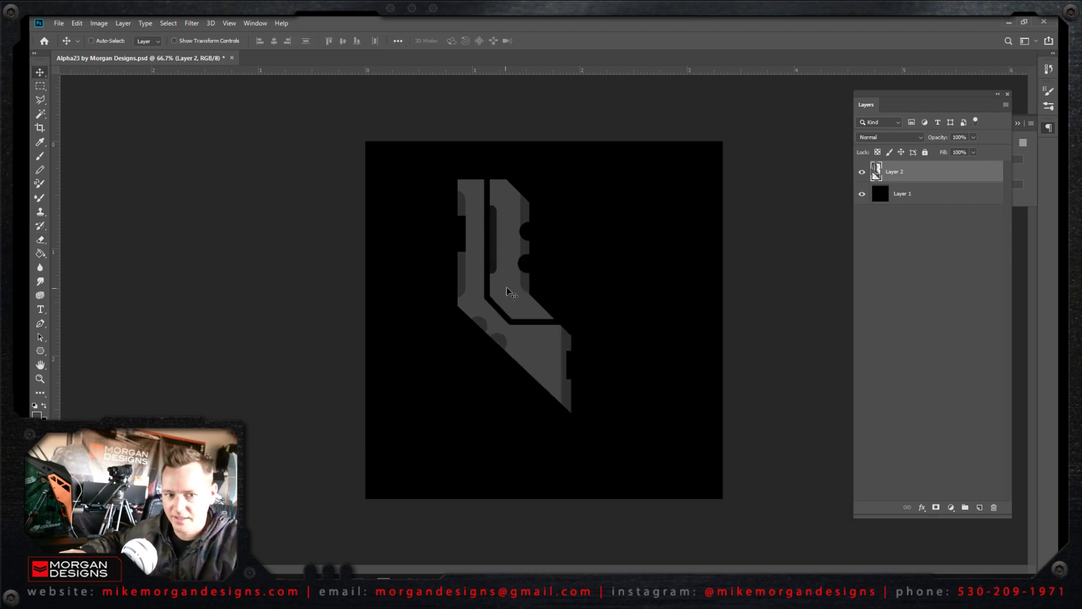
Alt-drag a copy of the panel to the right and flip it horizontally.
left_click_drag(514, 289, 620, 289, "alt")
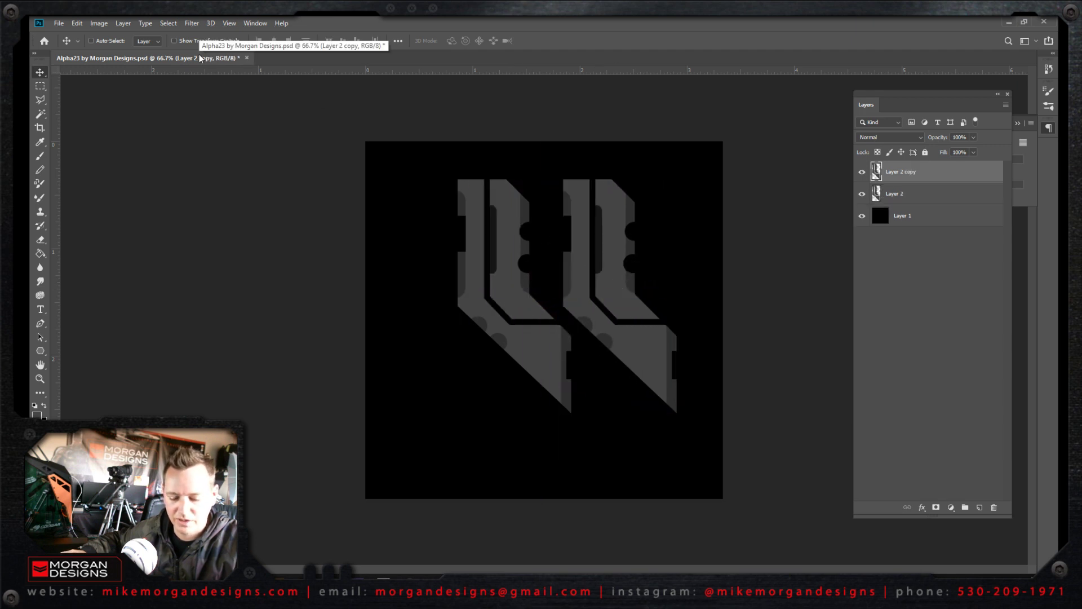
left_click(79, 24)
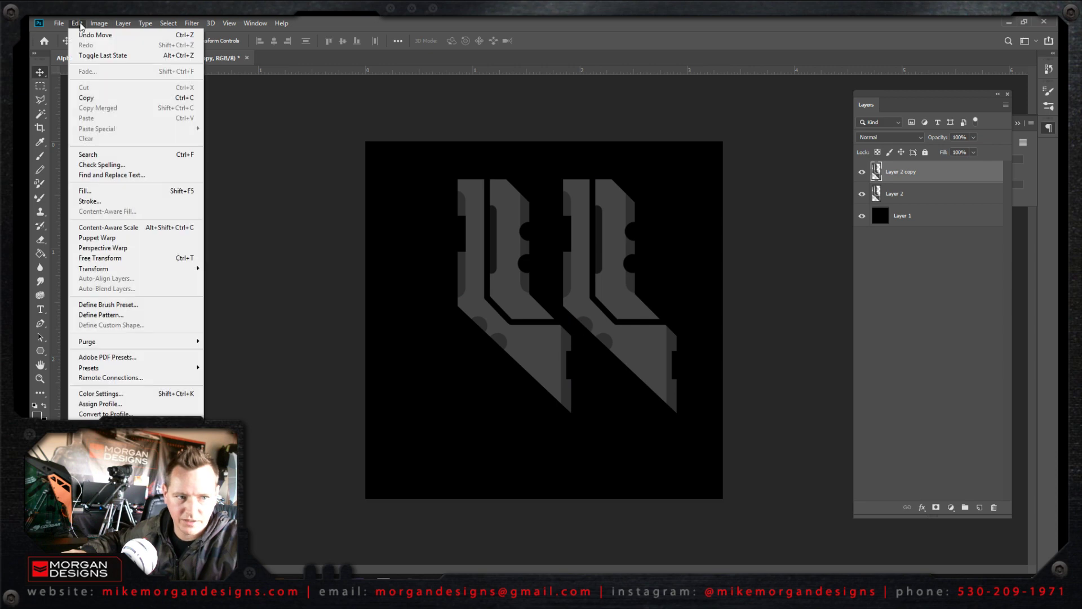
mouse_move(169, 269)
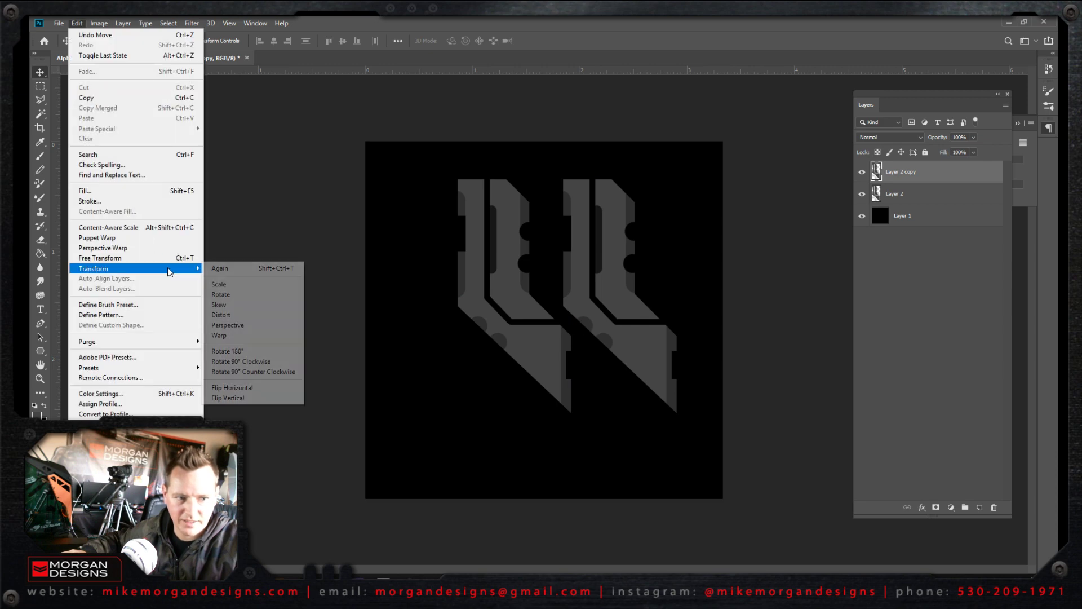
left_click(263, 388)
Butt the flipped copy against the original, merge Layer 2 and Layer 2 copy, and shift the emblem left and down.
left_click_drag(617, 342, 626, 338)
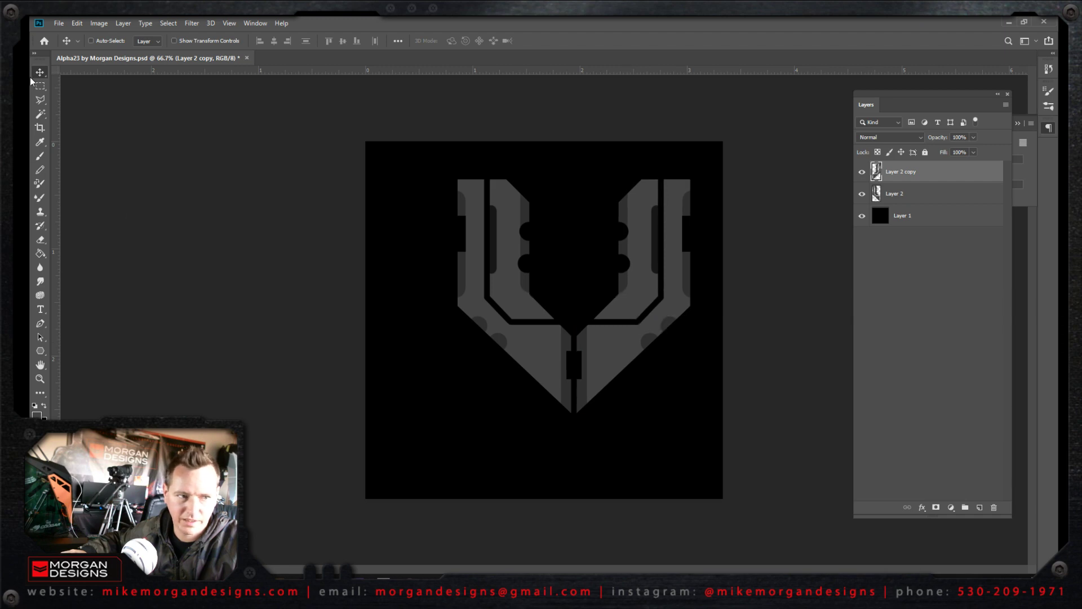
left_click(916, 195, "shift")
right_click(916, 194)
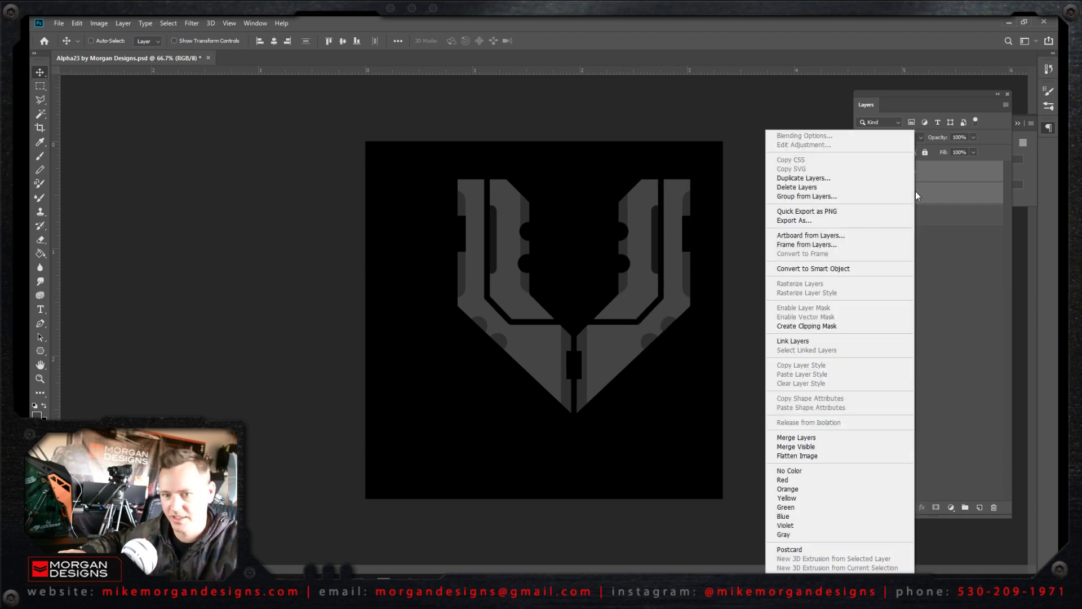
left_click(810, 444)
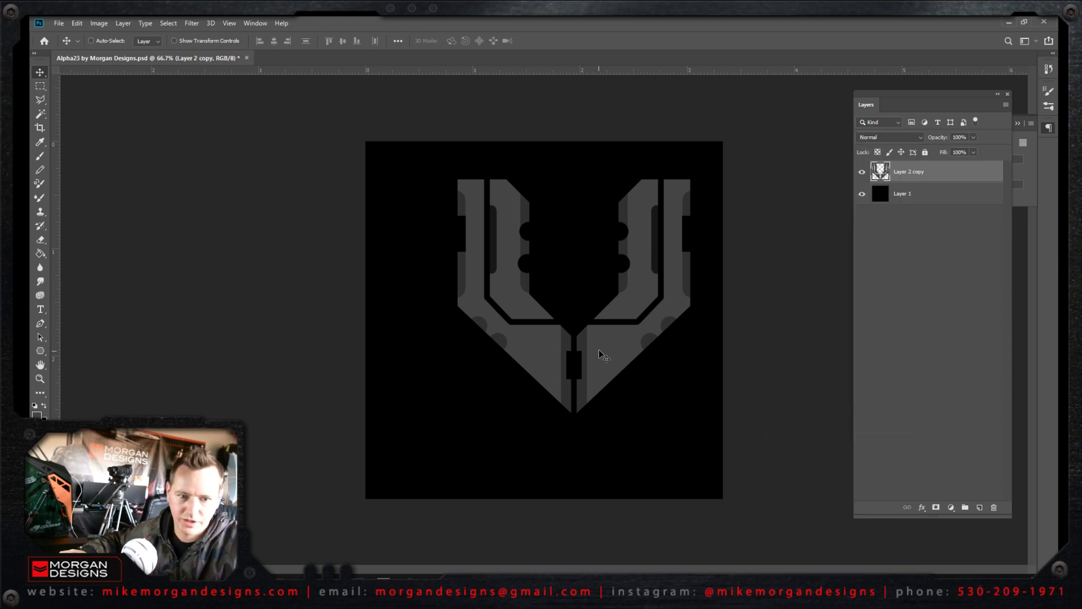
left_click_drag(615, 351, 586, 356)
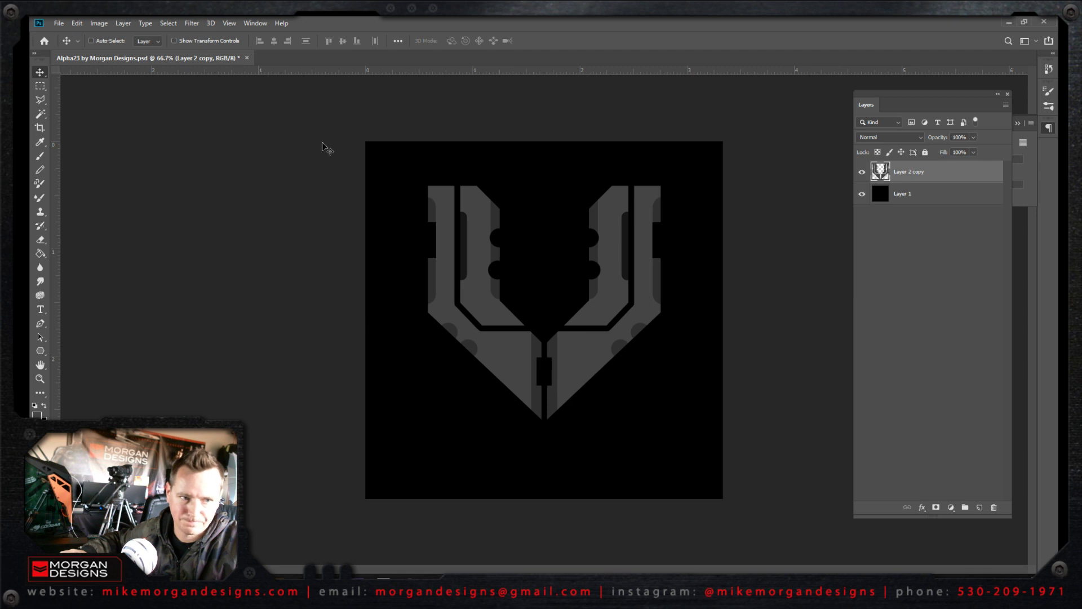
Scale the emblem up to about 121% and nudge it left to centre it on the canvas.
left_click(233, 42)
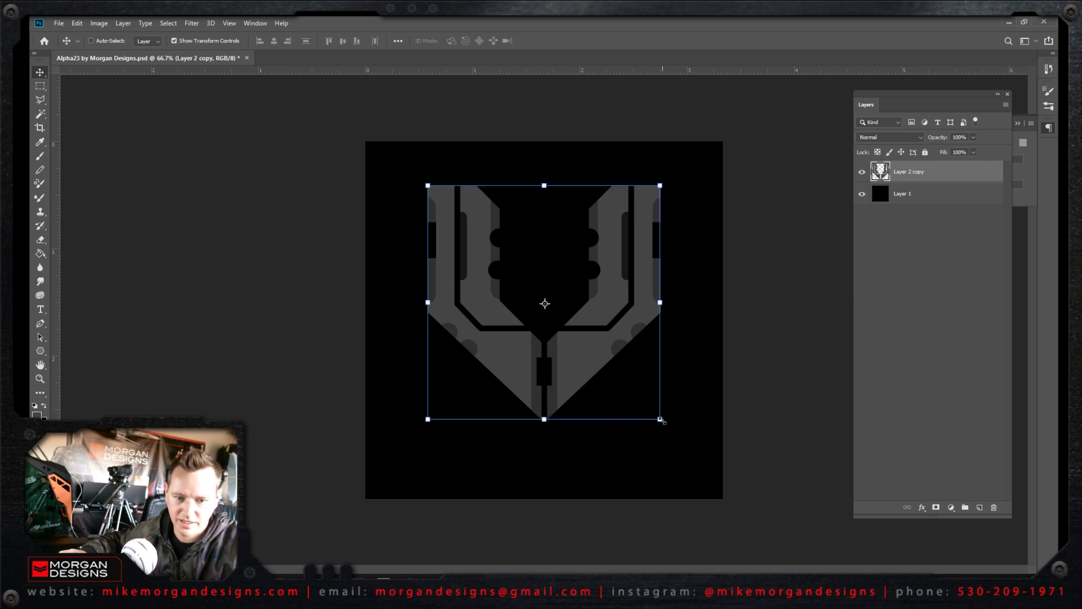
left_click_drag(659, 419, 709, 473)
left_click_drag(609, 407, 591, 396)
key("Return")
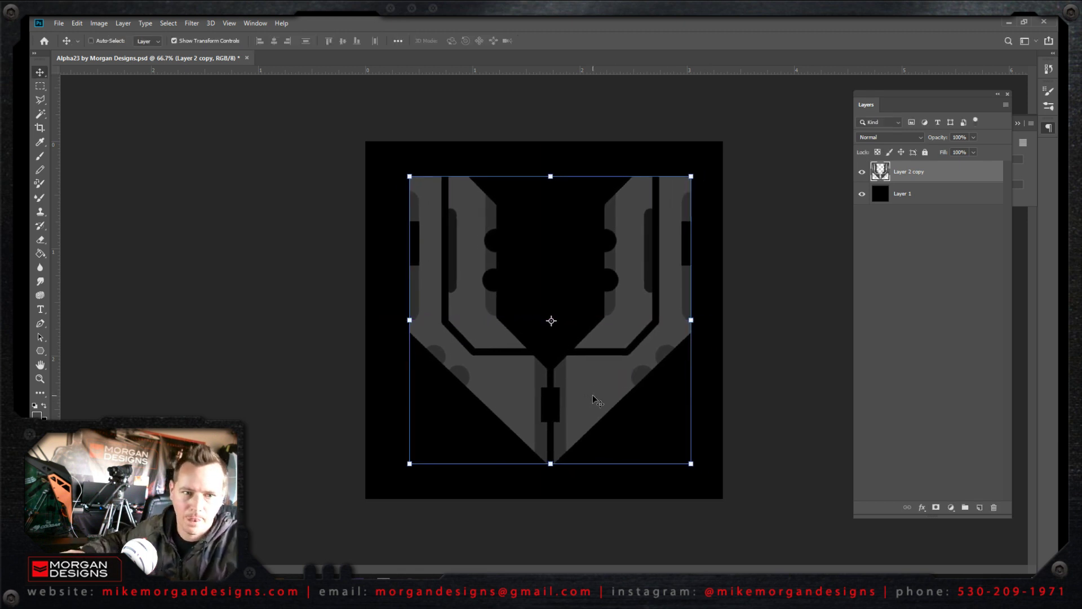
left_click_drag(475, 220, 468, 220)
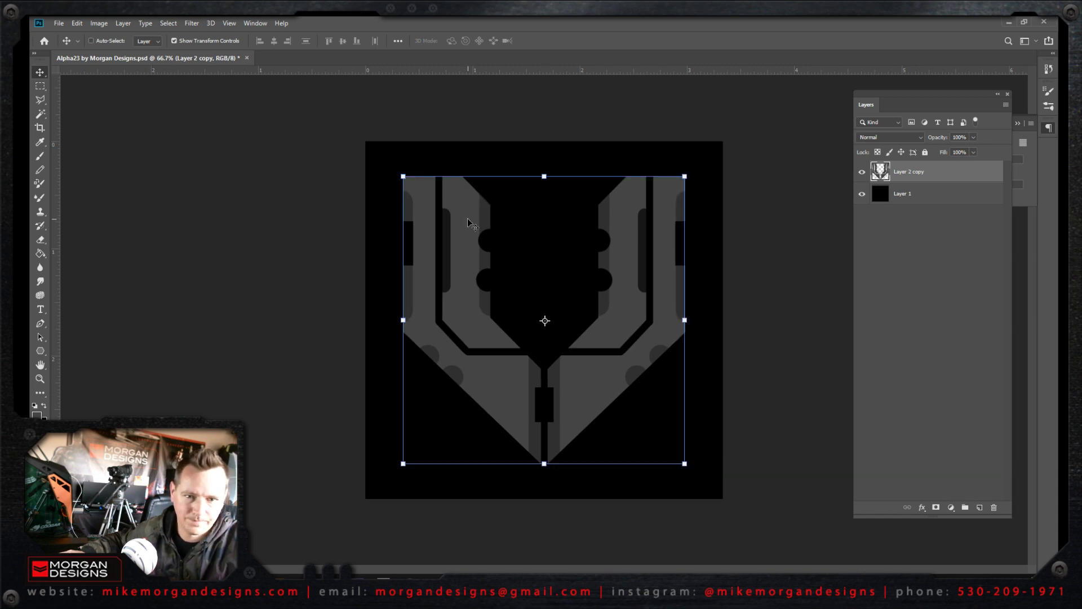
left_click(179, 40)
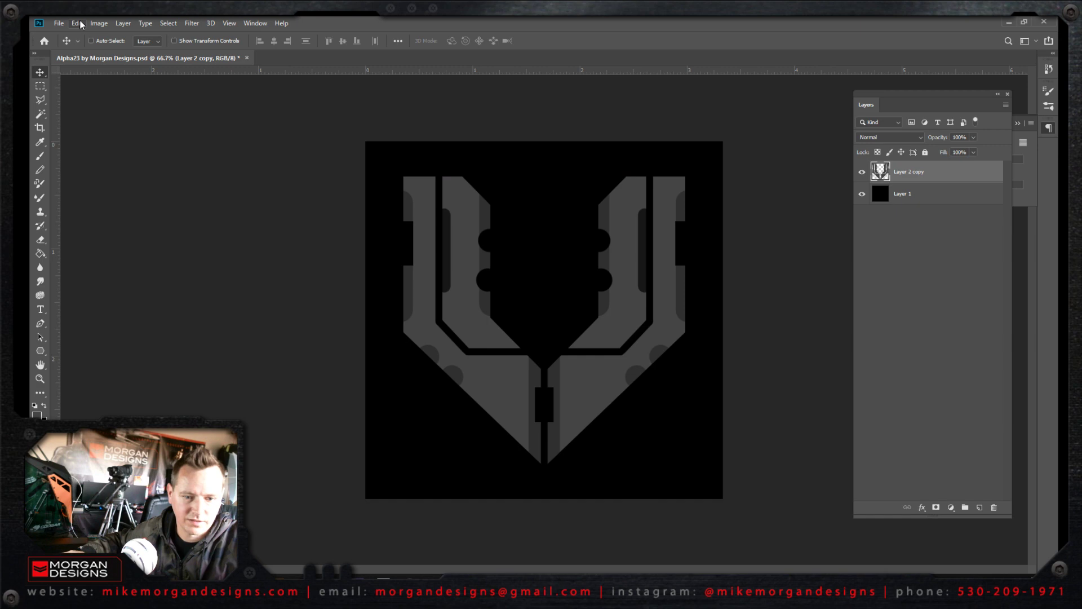
left_click(40, 240)
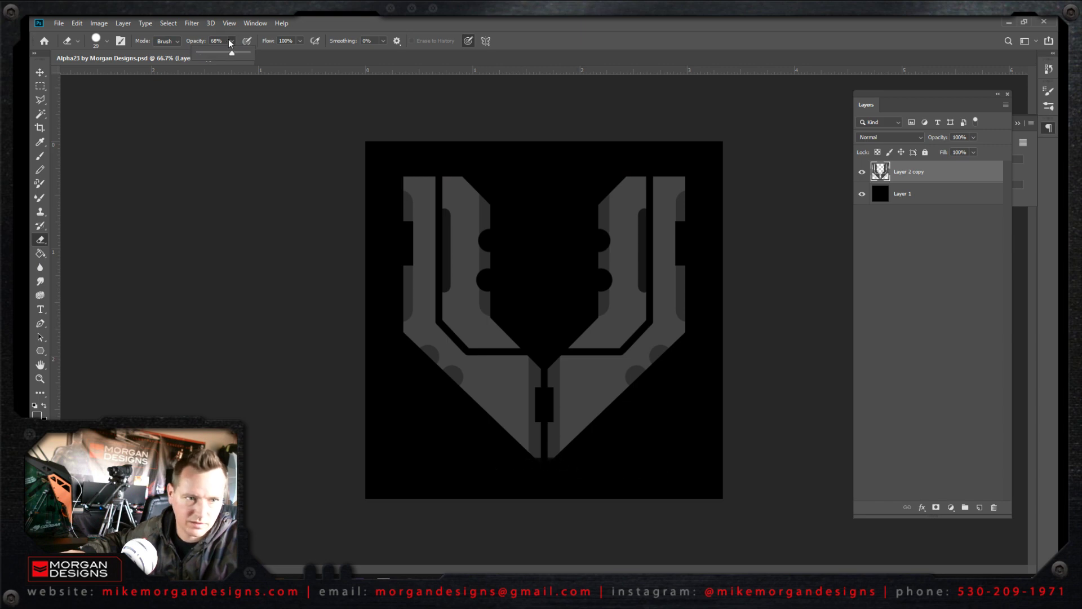
left_click(524, 462)
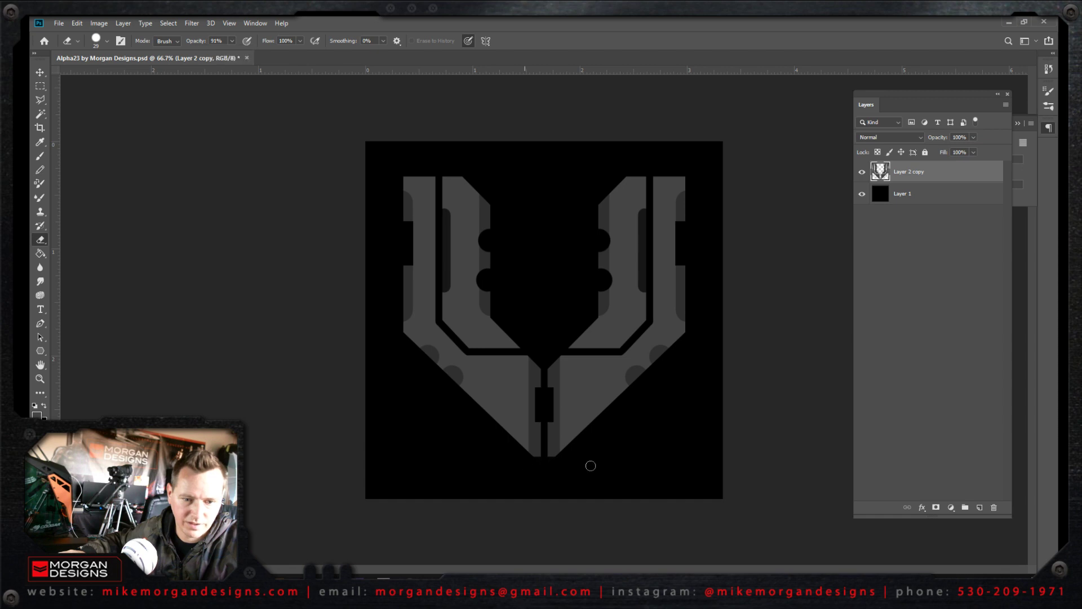
left_click(40, 71)
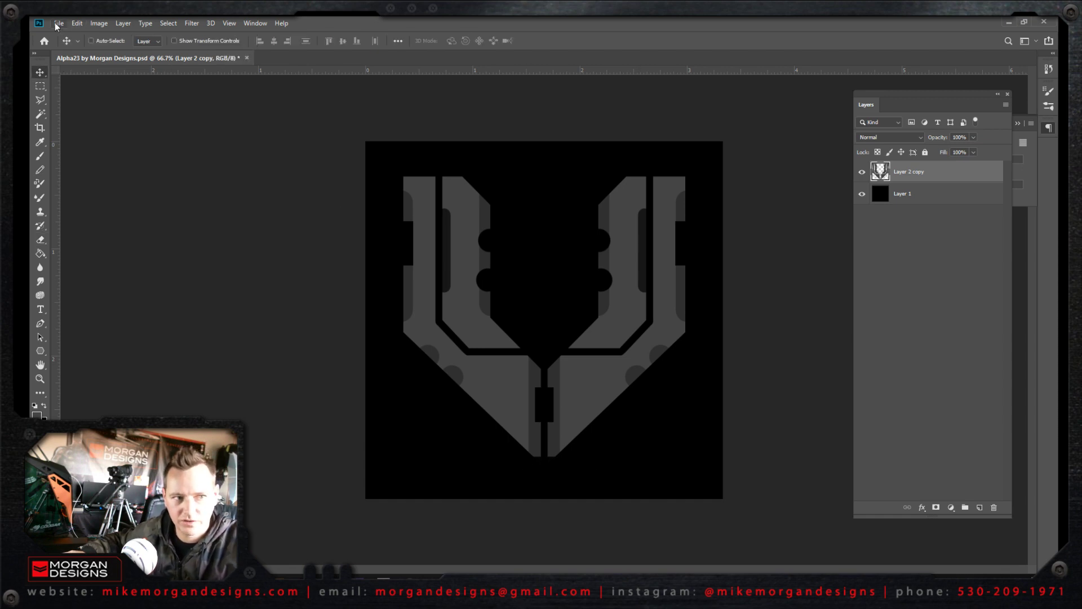
Save a JPEG copy named 'rad test' into the Alphas folder at quality 12.
left_click(58, 24)
left_click(93, 143)
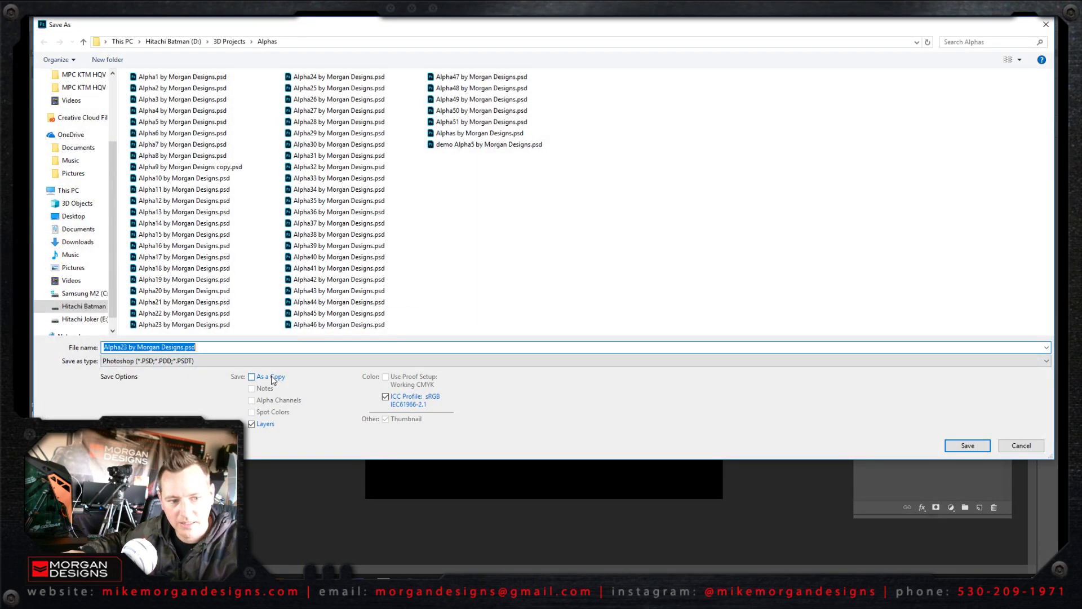
left_click(271, 375)
left_click(191, 366)
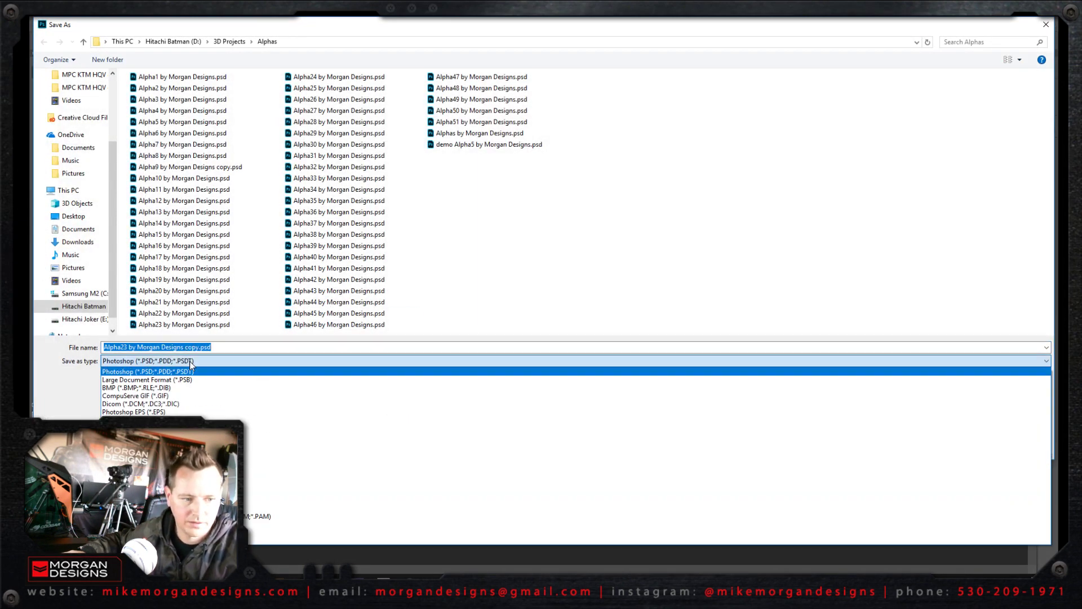
left_click(192, 451)
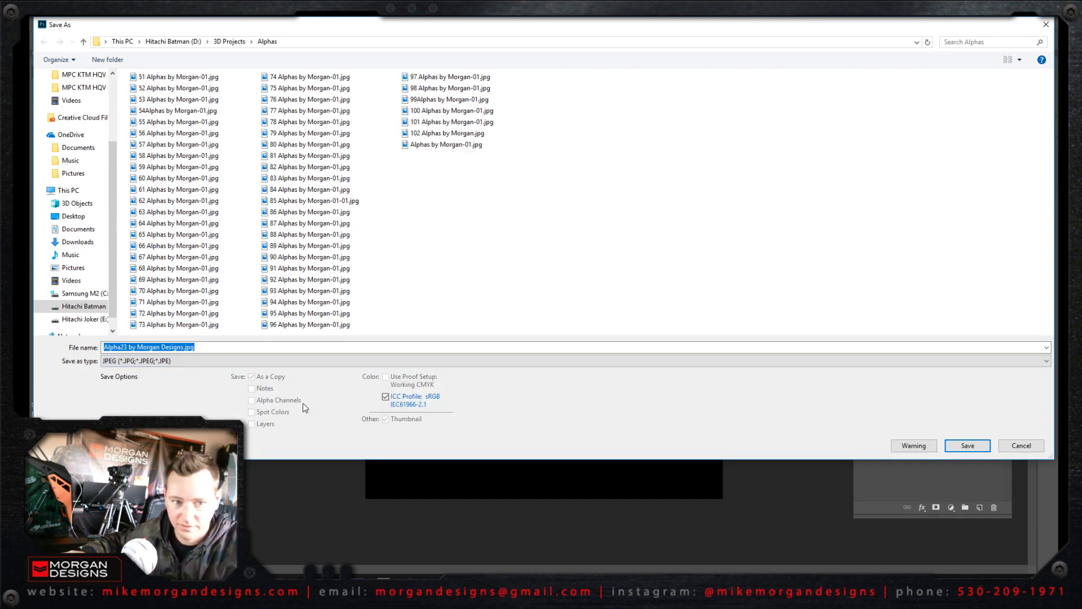
left_click(130, 348)
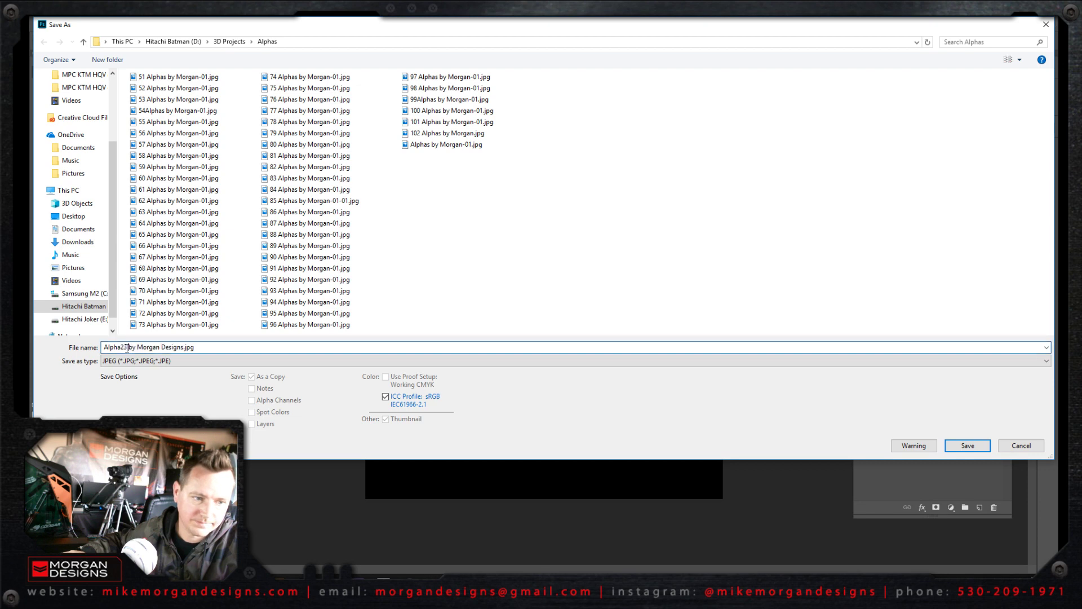
left_click_drag(129, 347, 59, 343)
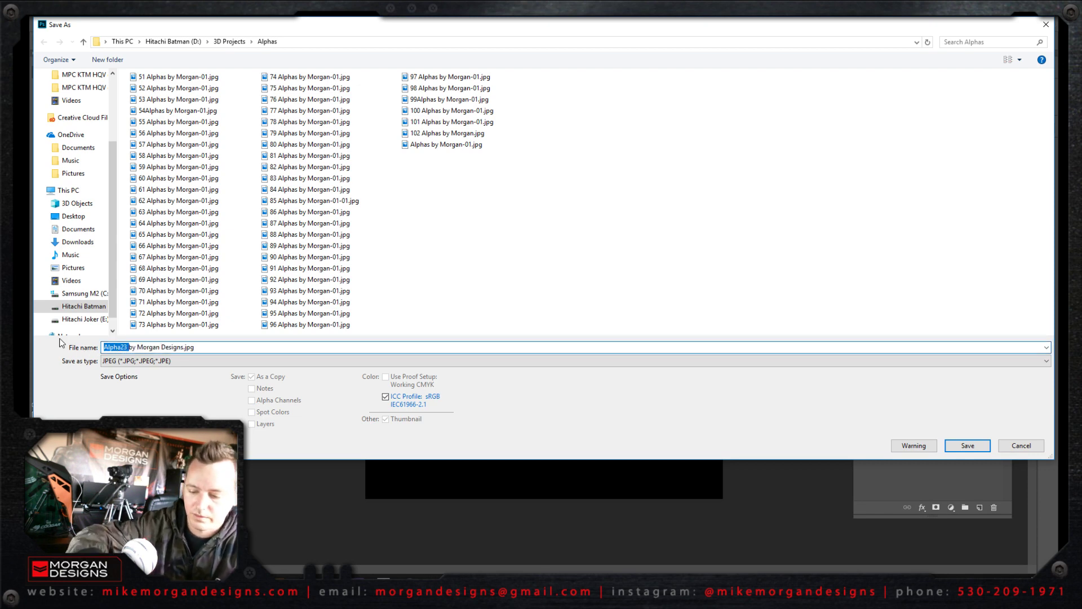
type("rad tyest")
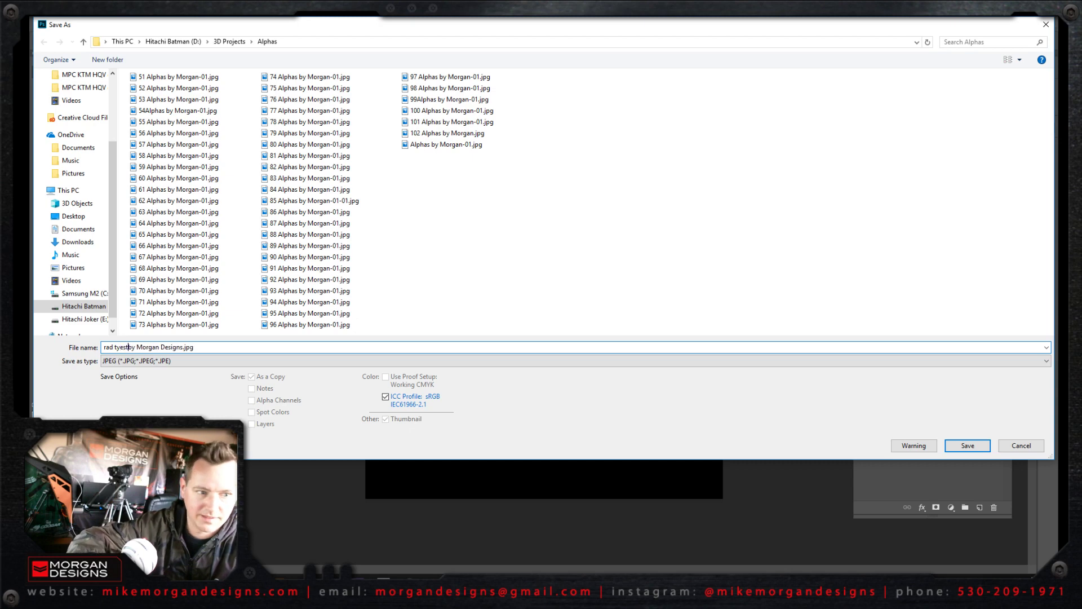
key("BackSpace")
key("BackSpace")
key("BackSpace")
key("BackSpace")
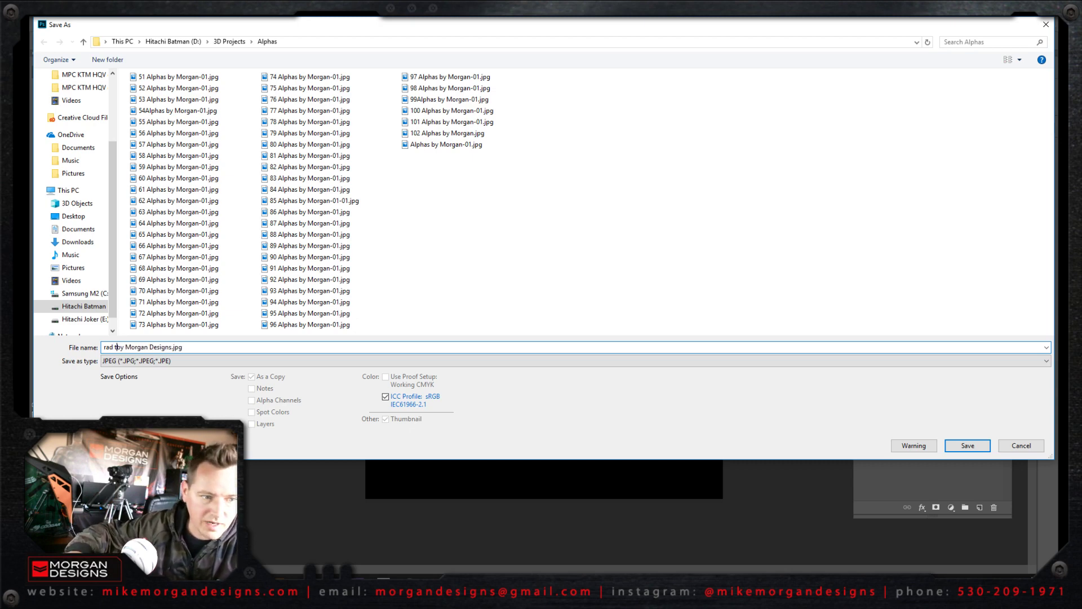
type("est")
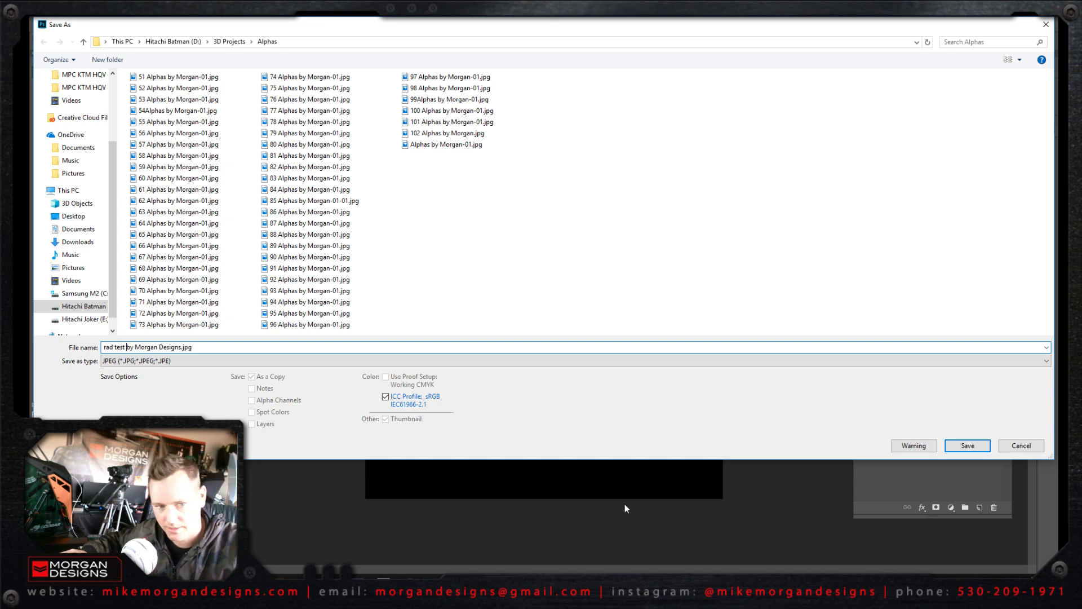
left_click(974, 446)
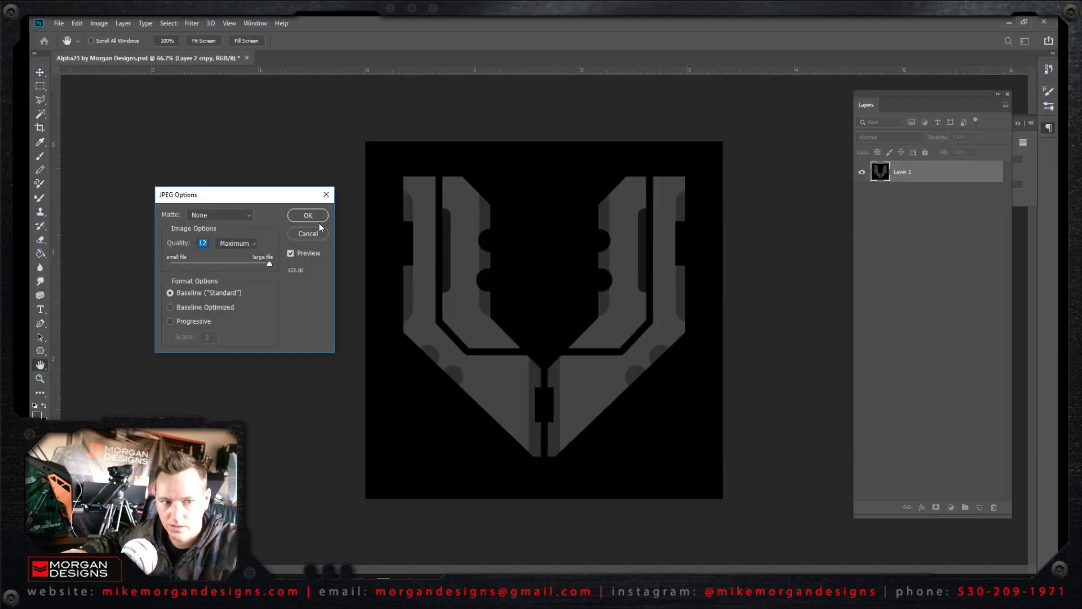
left_click(313, 217)
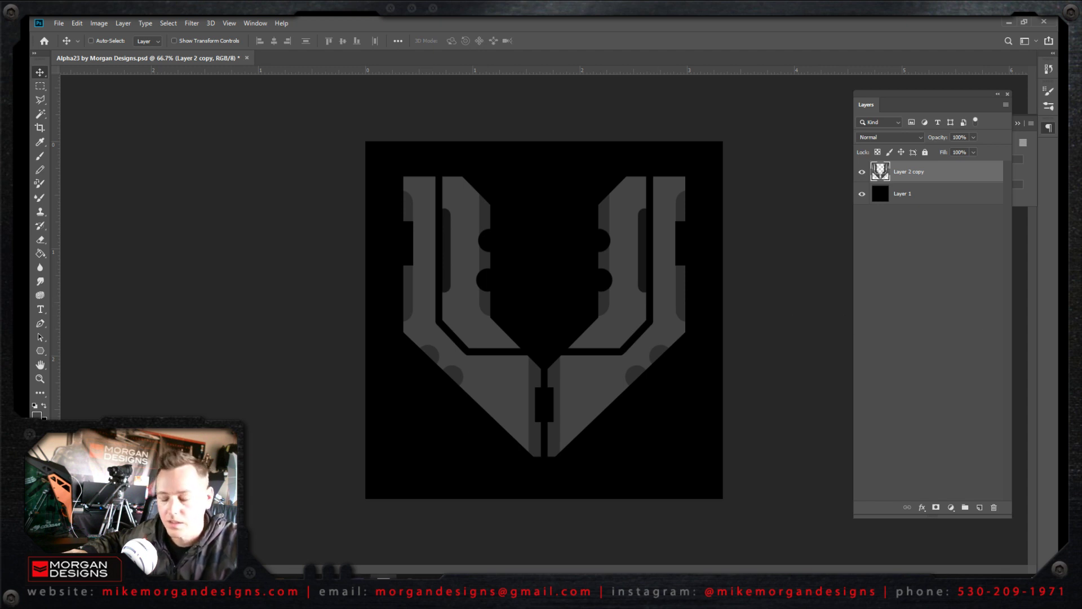
Switch to ZBrush and orbit the plane to inspect the three embossed panel stamps.
mouse_move(383, 576)
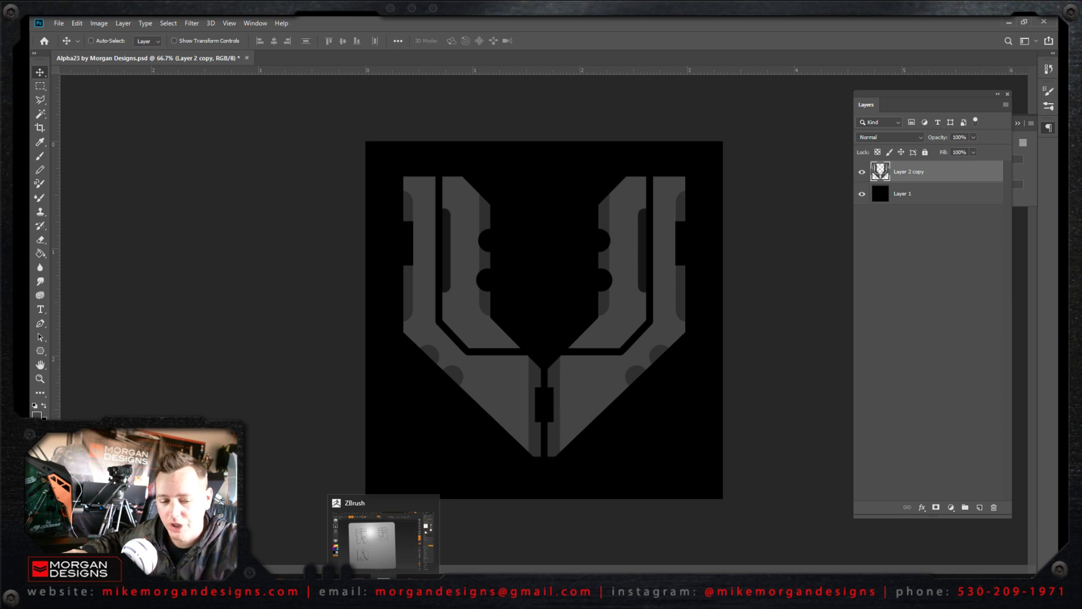
left_click(383, 574)
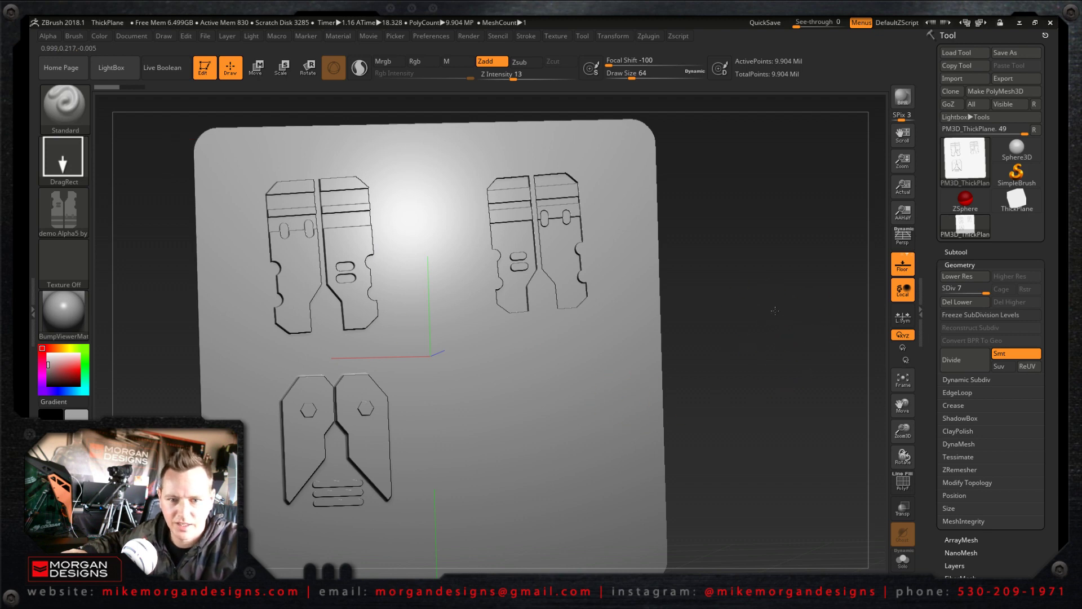
left_click_drag(771, 311, 710, 281)
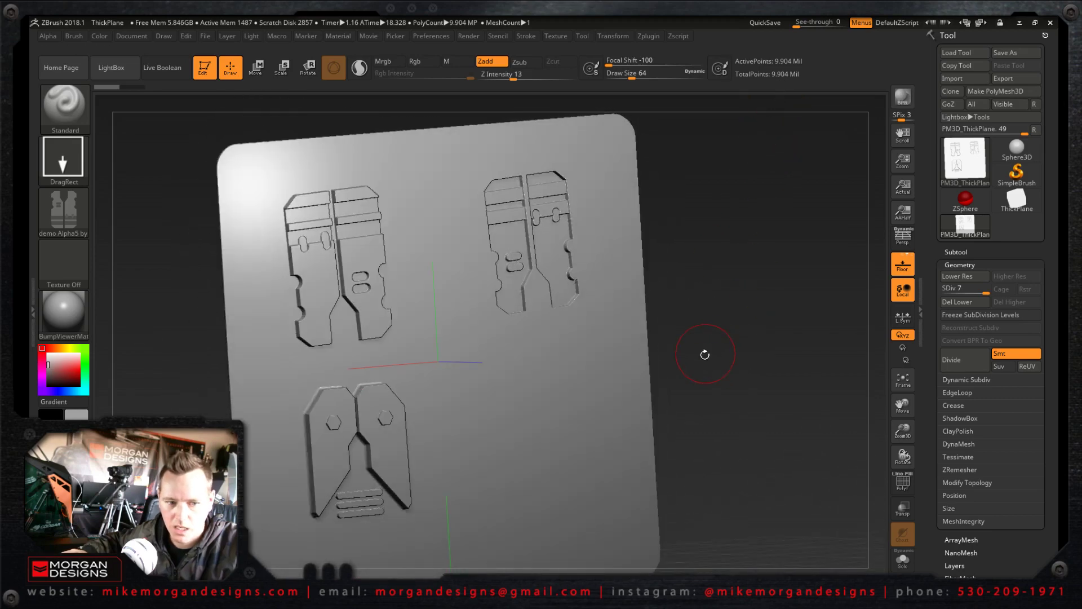
mouse_move(704, 362)
left_mouse_down()
mouse_move(677, 338)
mouse_move(699, 355)
left_mouse_up()
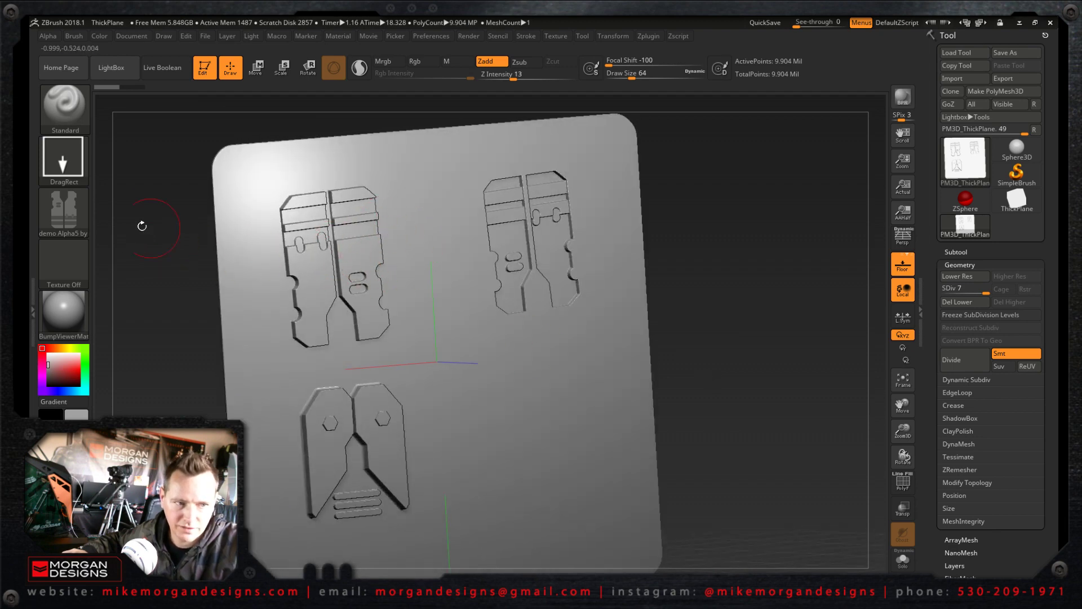
mouse_move(63, 220)
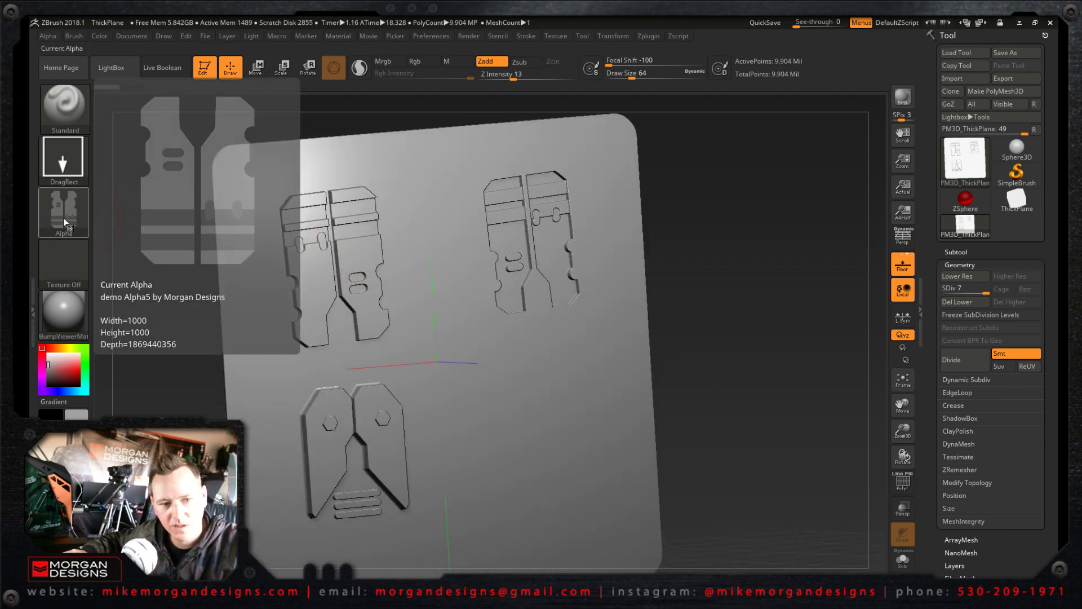
left_click_drag(704, 338, 682, 361)
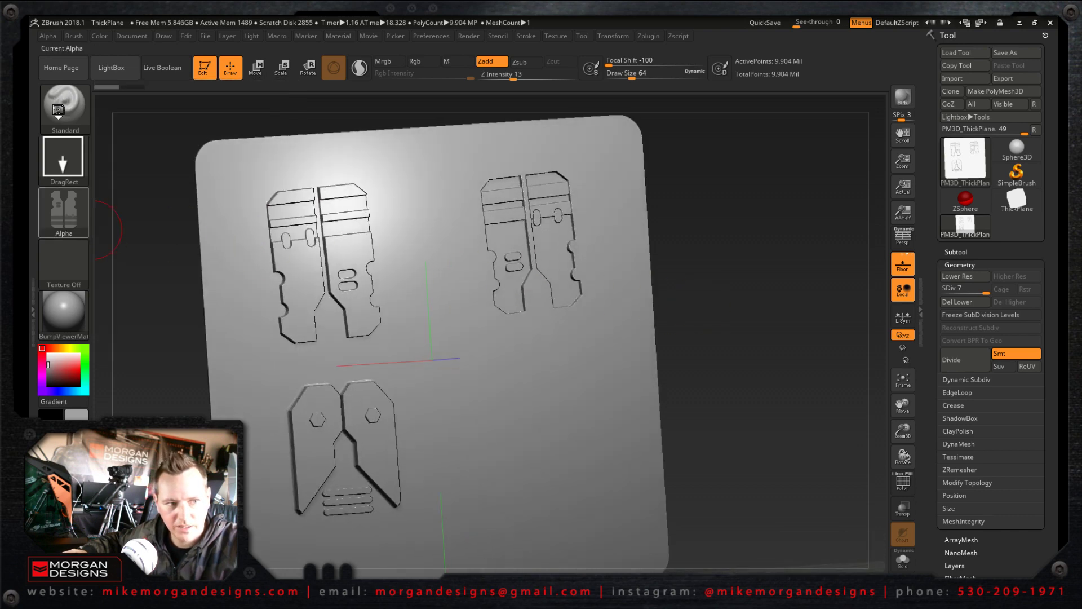
Import the 'rad test' JPEG from the Alphas folder through the Alpha palette's Import button.
left_click(59, 218)
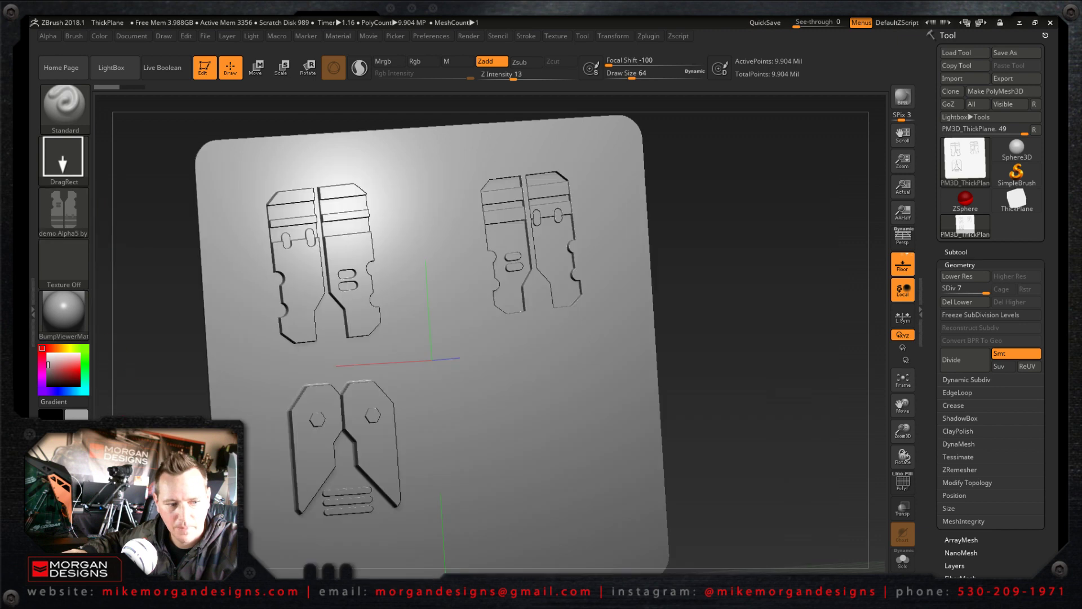
left_click(61, 218)
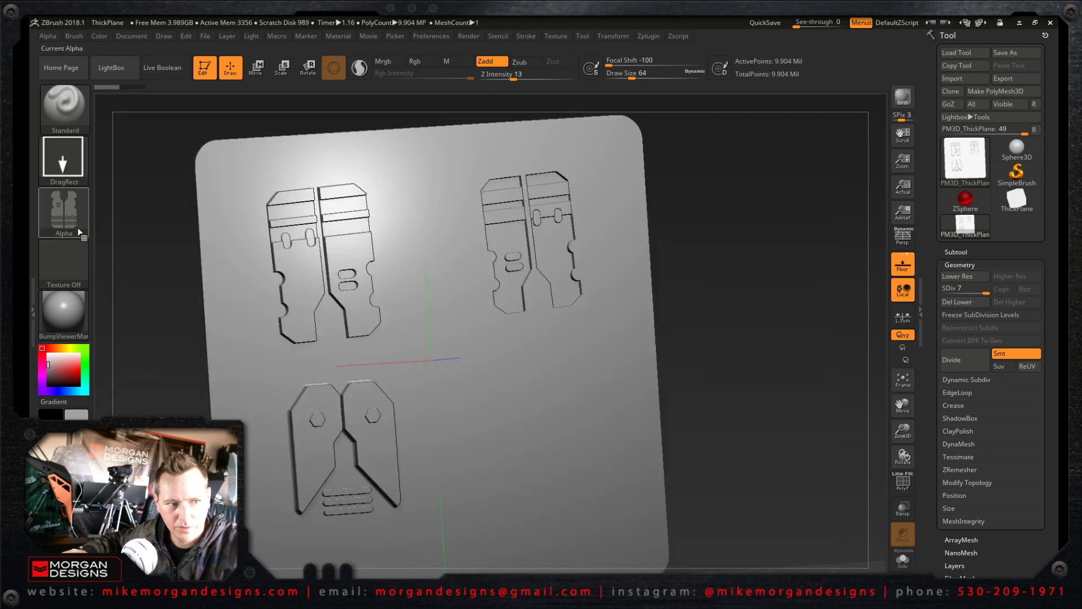
left_click(61, 219)
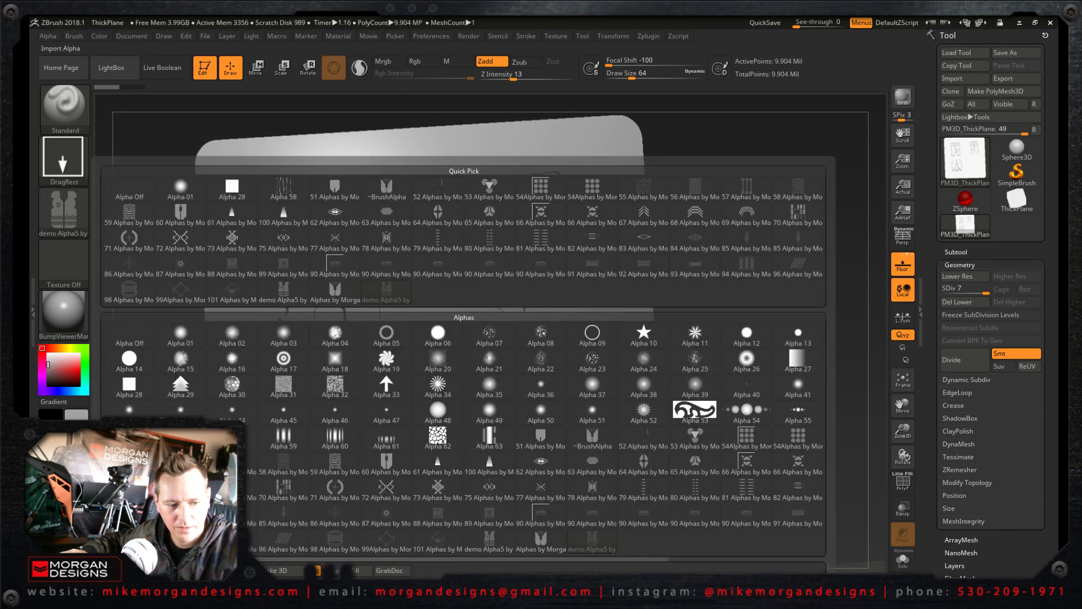
left_click(462, 148)
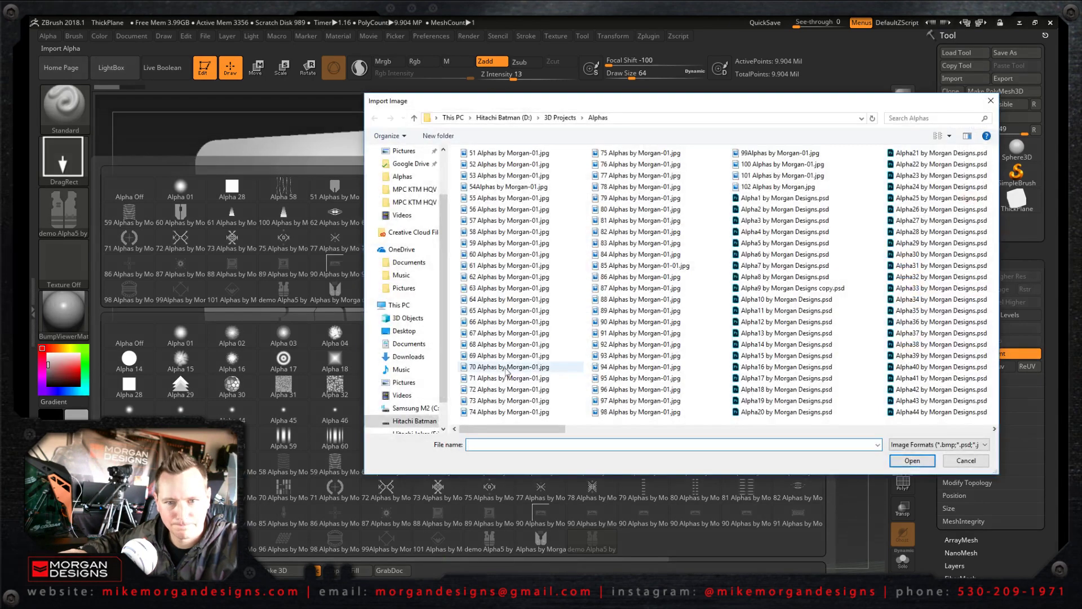
left_click_drag(518, 428, 820, 427)
left_click(634, 266)
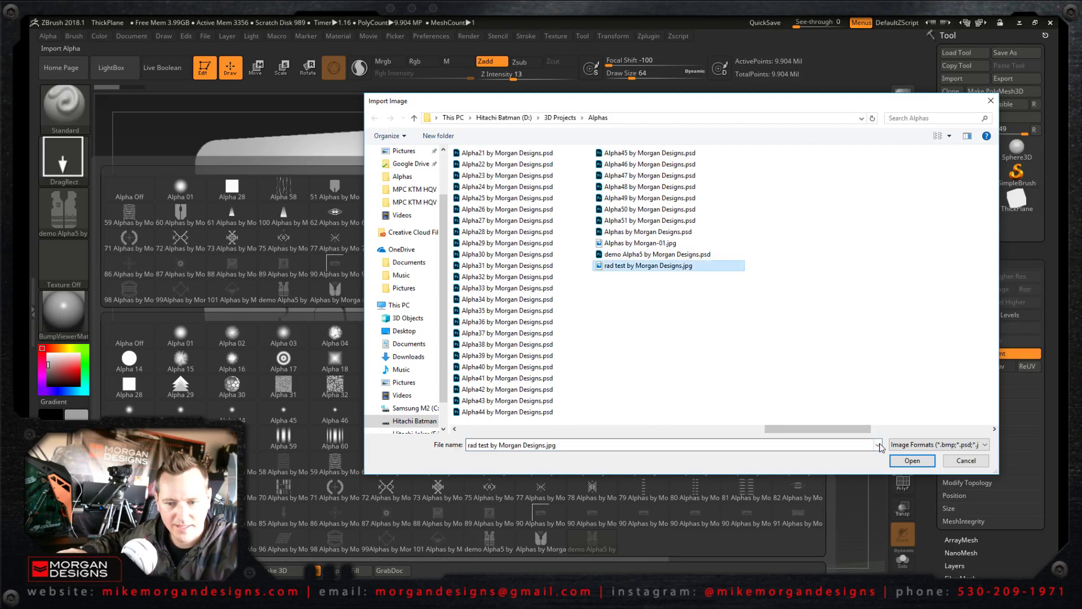
left_click(912, 461)
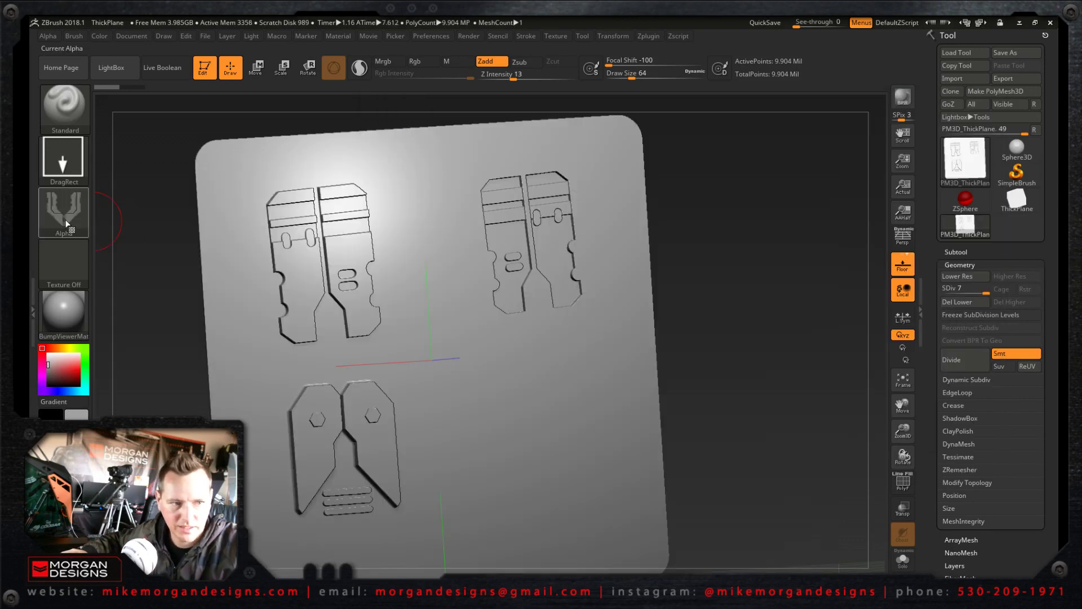
Adjust Focal Shift, raise Z Intensity to about 22, and stamp two bracket shapes on the plane's right side.
mouse_move(49, 198)
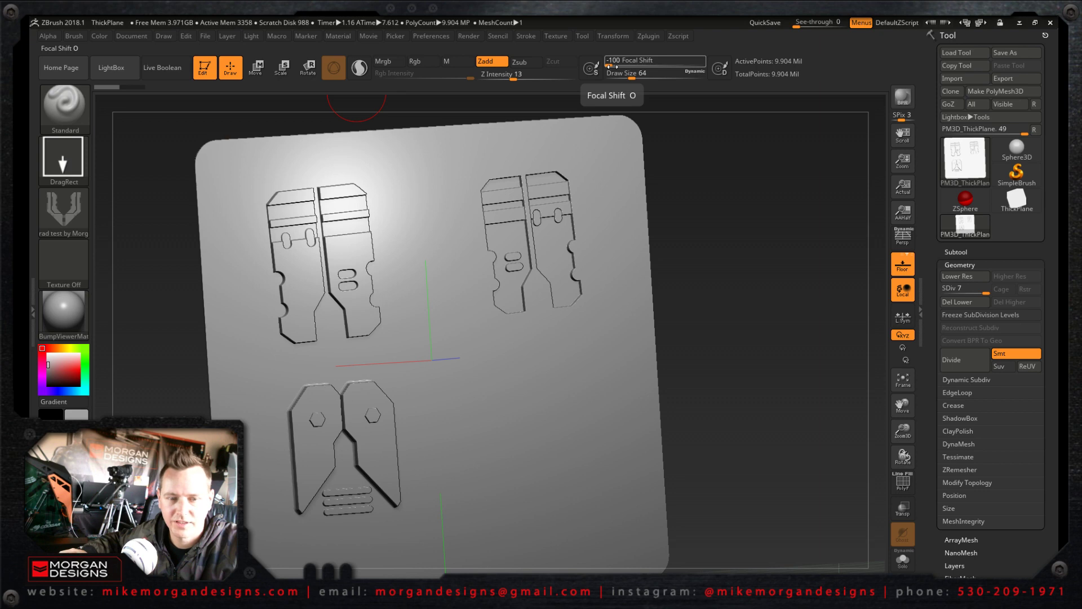
mouse_move(612, 66)
left_mouse_down()
mouse_move(674, 64)
mouse_move(608, 66)
left_mouse_up()
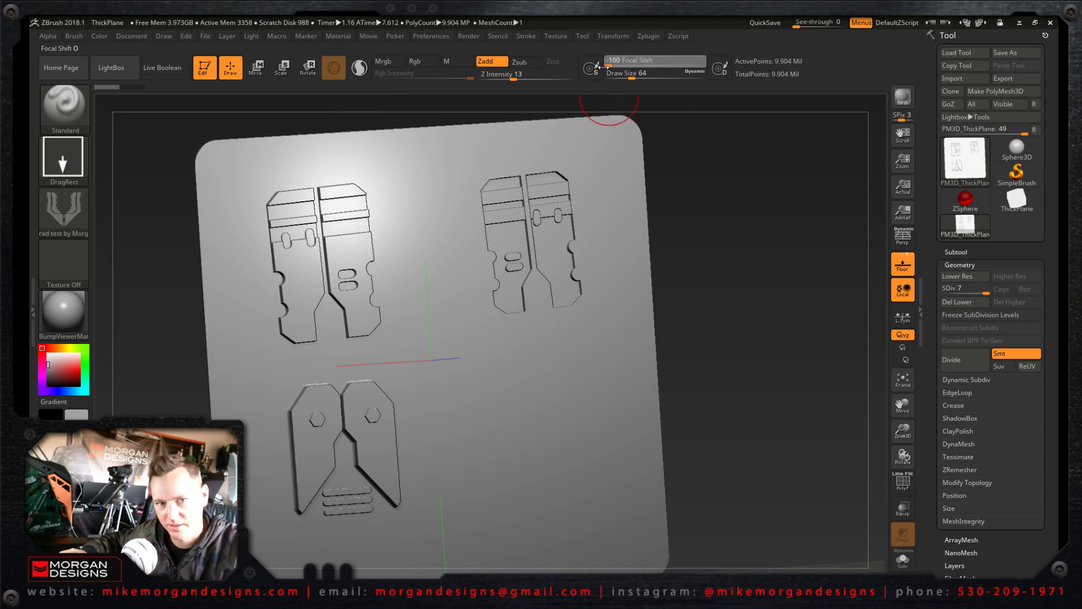
left_click(511, 79)
left_click_drag(512, 79, 526, 79)
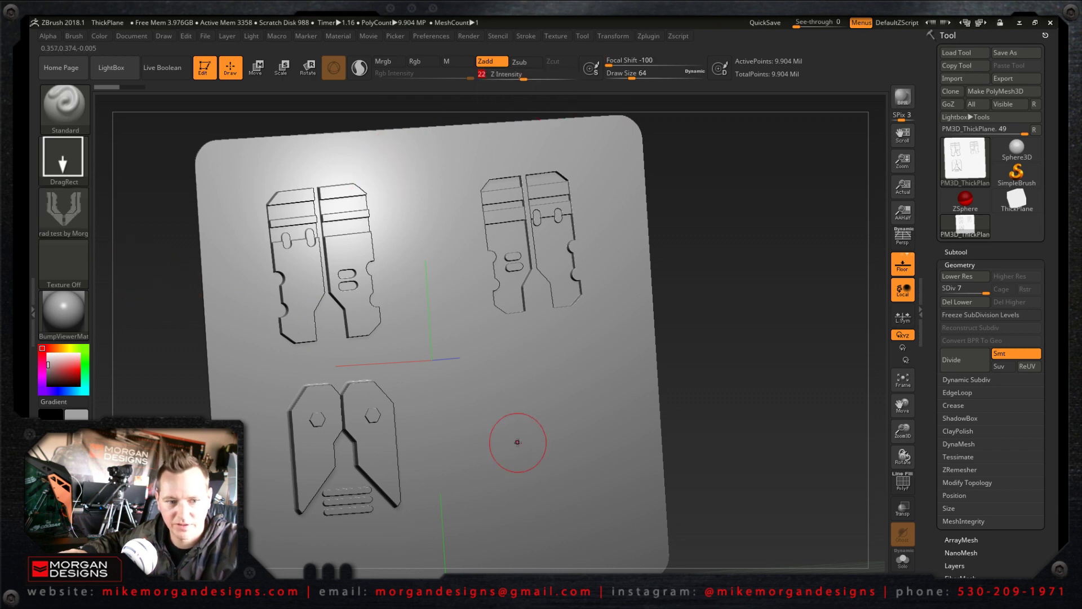
left_click_drag(551, 380, 556, 499)
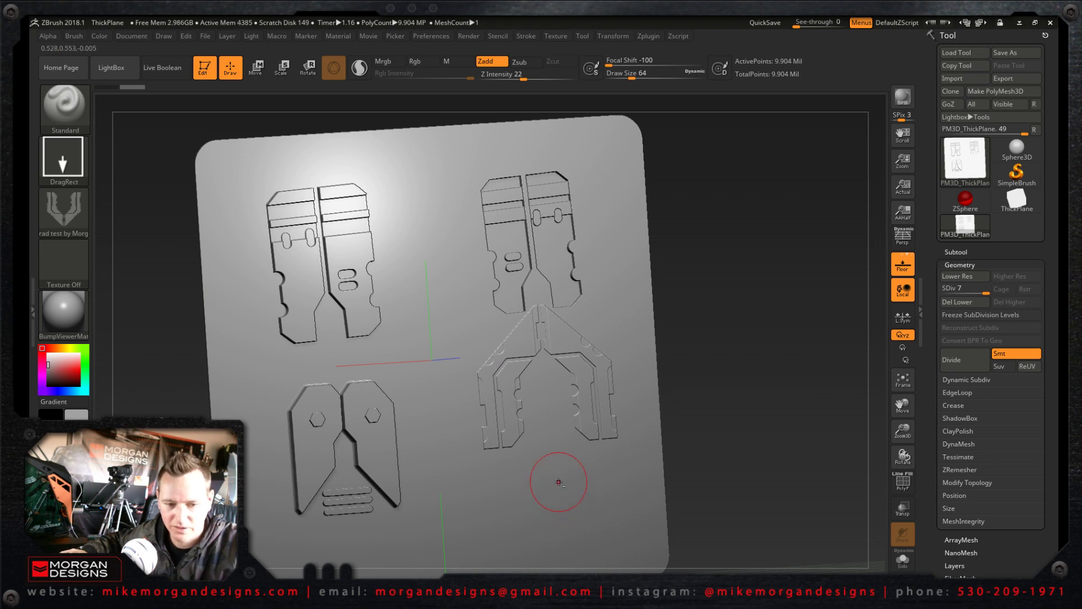
left_click_drag(563, 488, 555, 549)
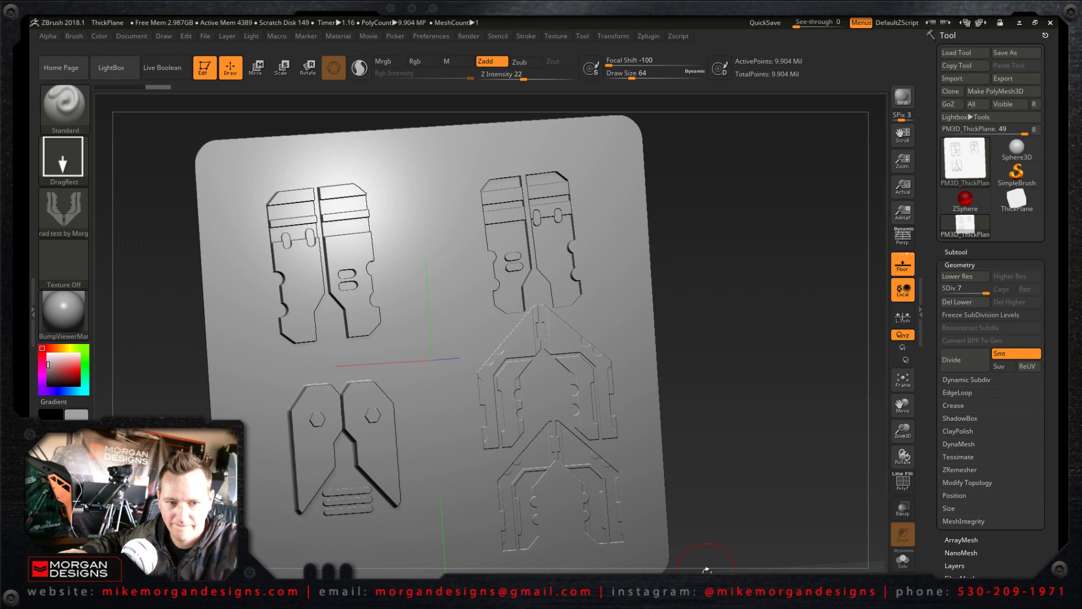
Raise Z Intensity to about 60 and stamp claw shapes between the upper and lower panels.
left_click_drag(523, 78, 552, 78)
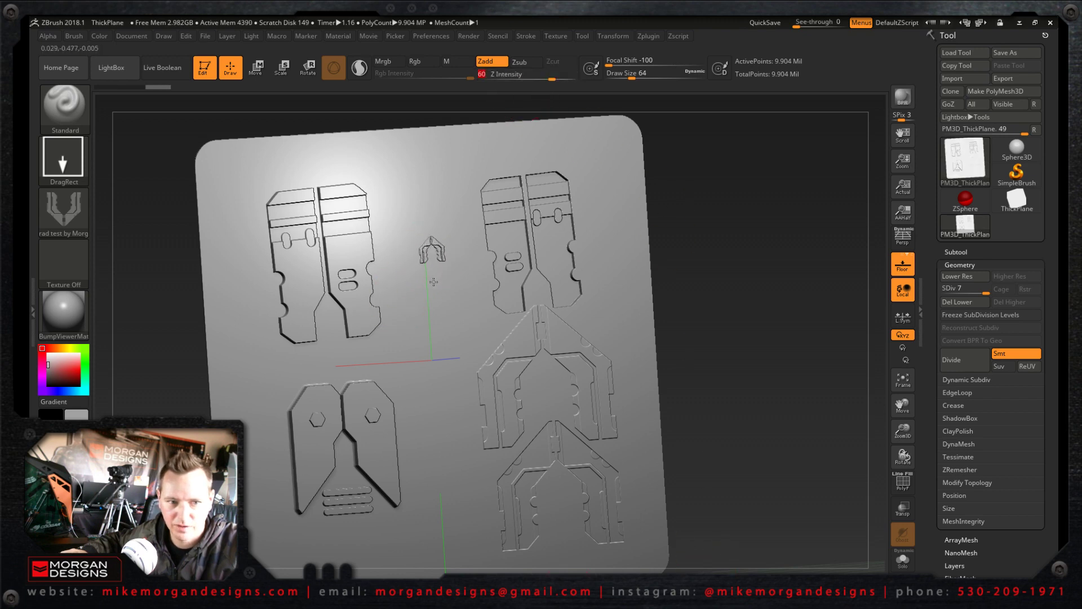
left_click_drag(433, 284, 438, 321)
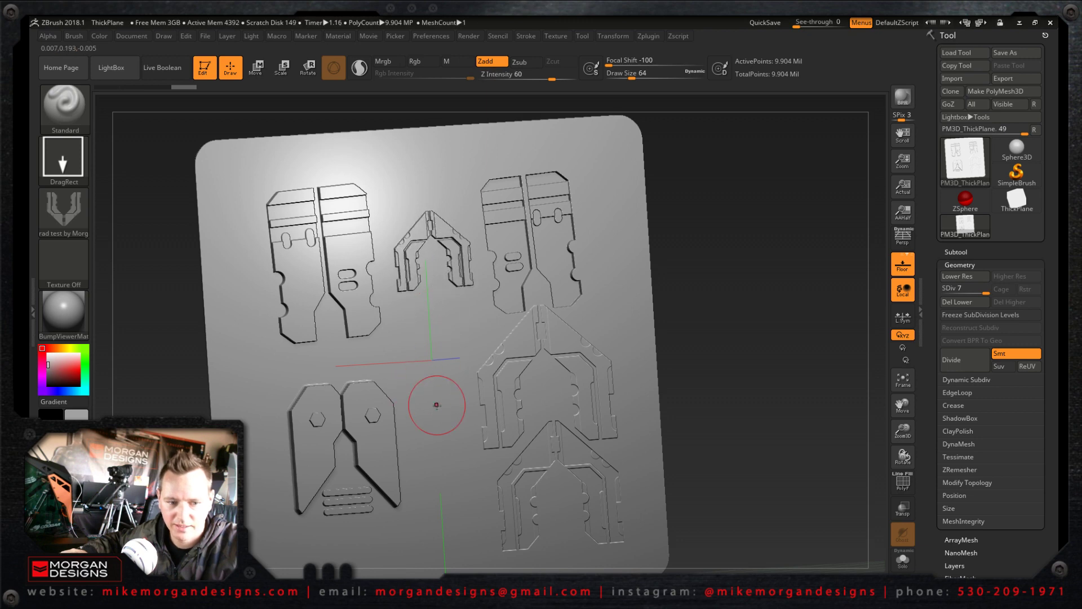
left_click_drag(439, 426, 435, 367)
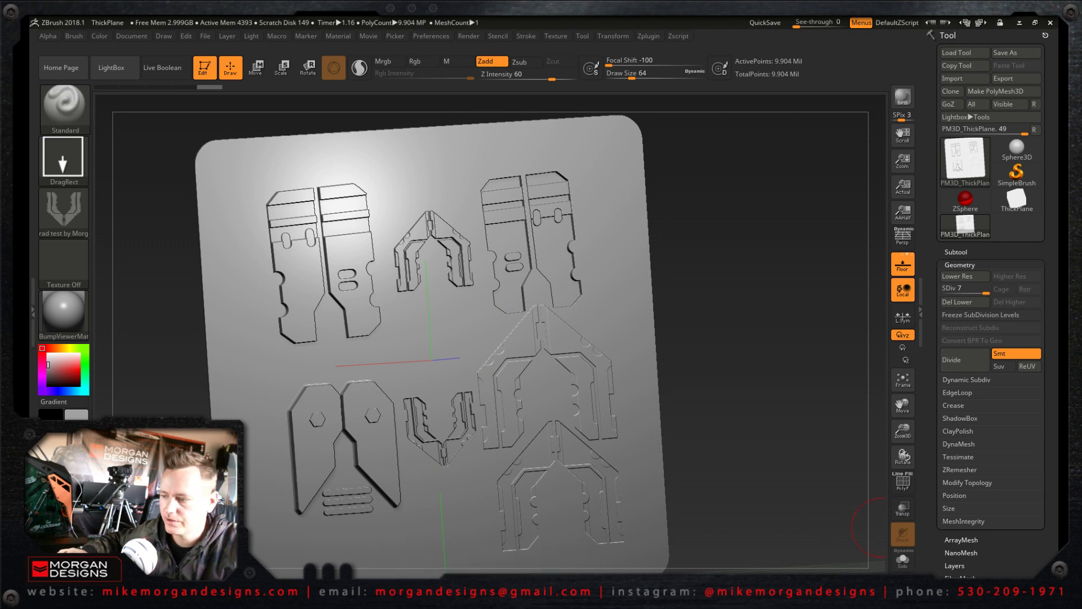
key("alt+Tab")
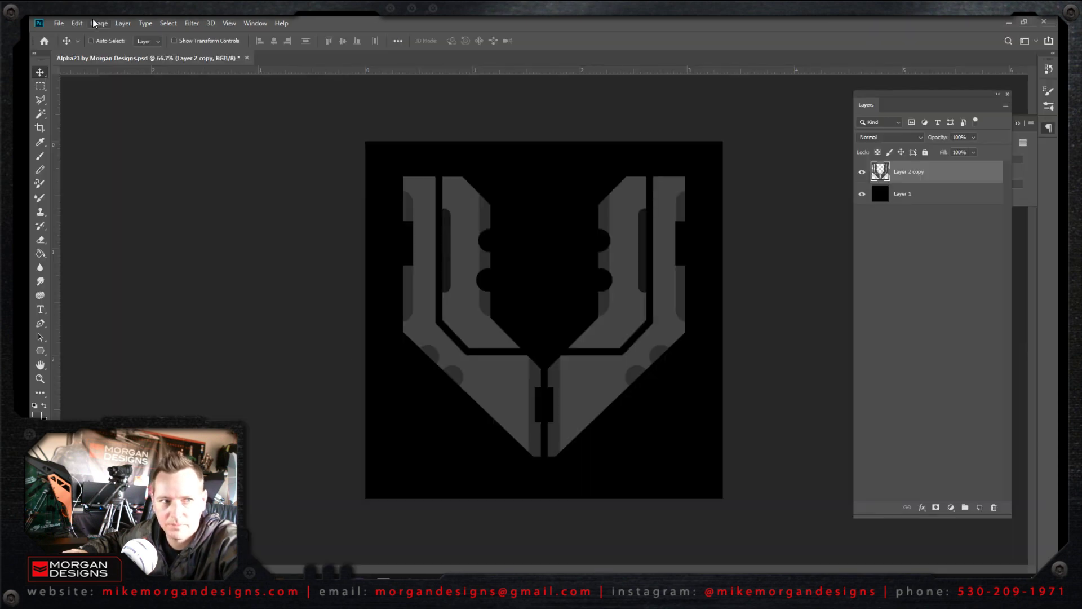
Confirm in Image Size that Alpha23 is 1000 × 1000 px, then return to Illustrator.
left_click(97, 24)
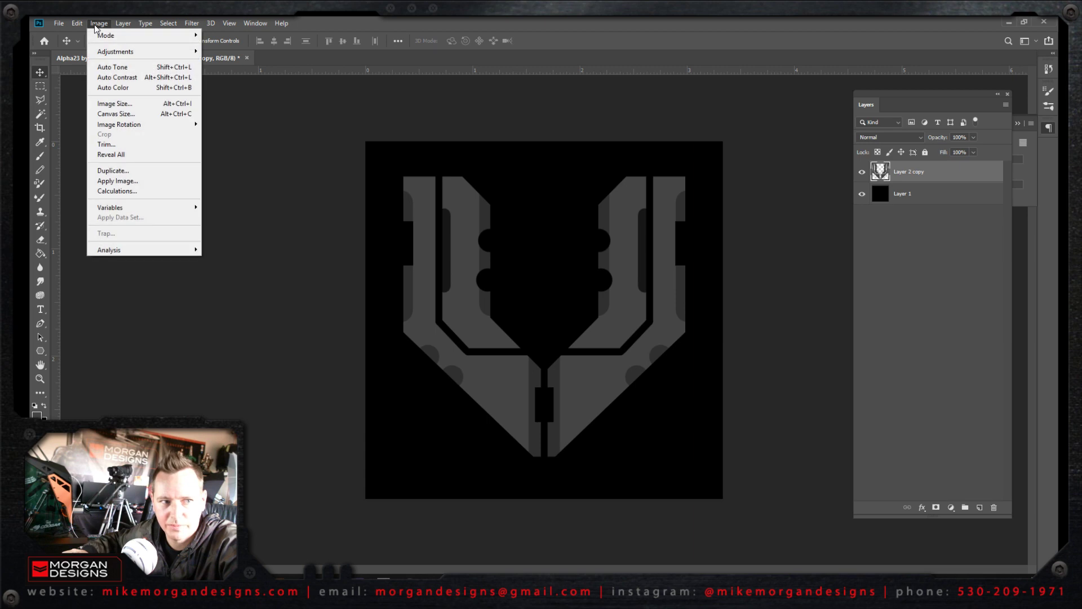
left_click(113, 105)
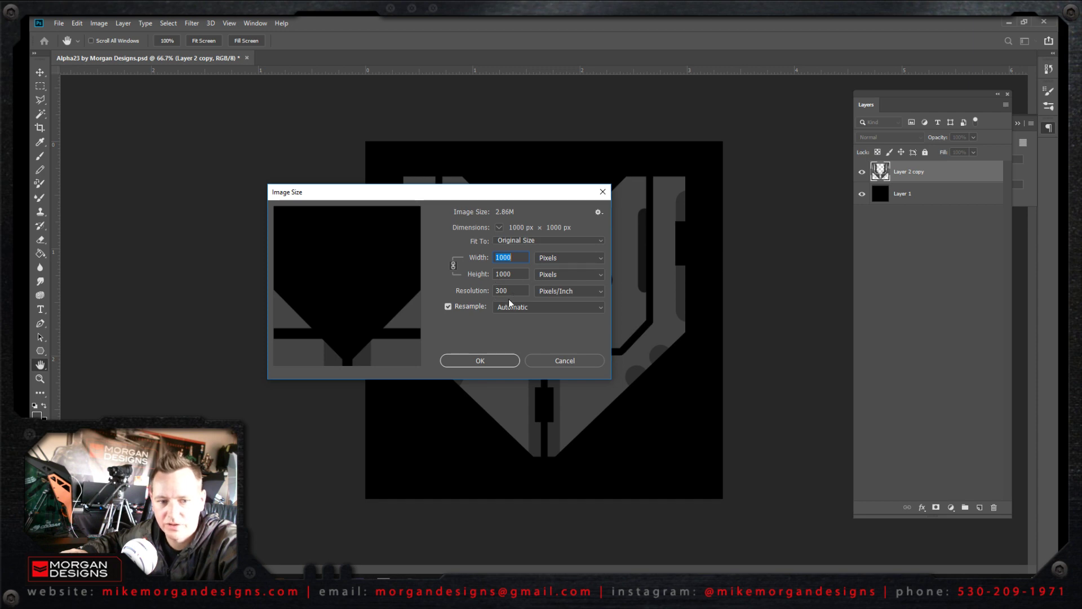
left_click(486, 361)
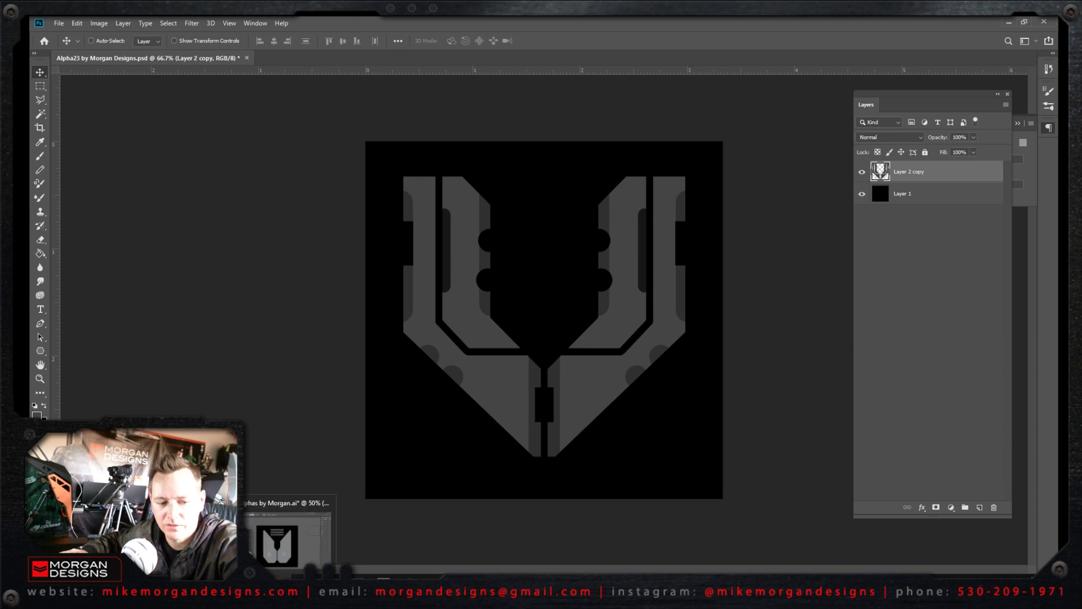
left_click(282, 542)
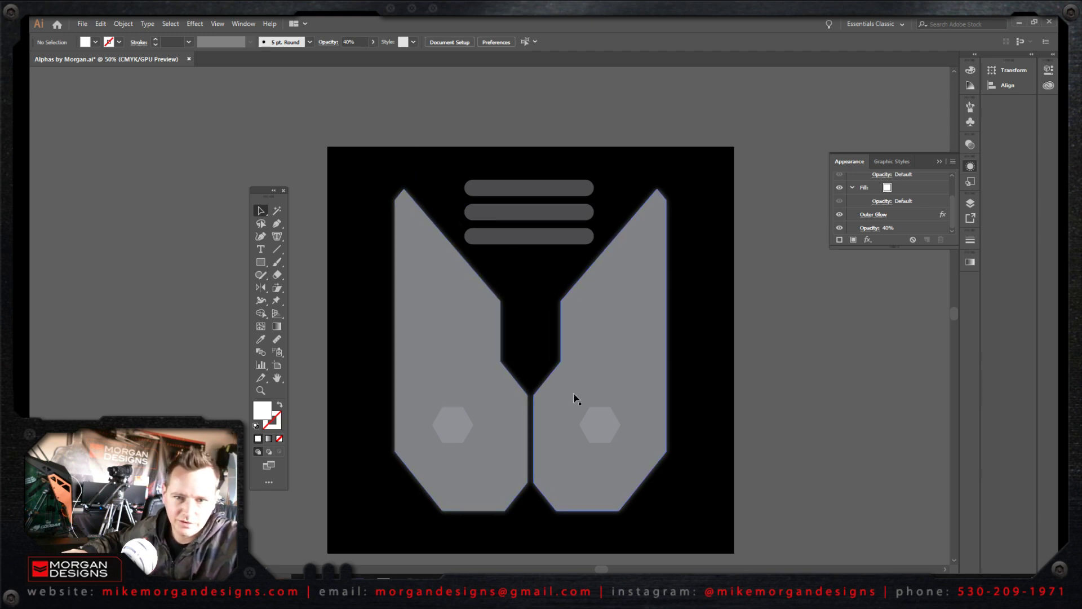
Delete the winged artwork and draw a new closed angular panel outline with the Pen tool.
left_click_drag(387, 159, 679, 515)
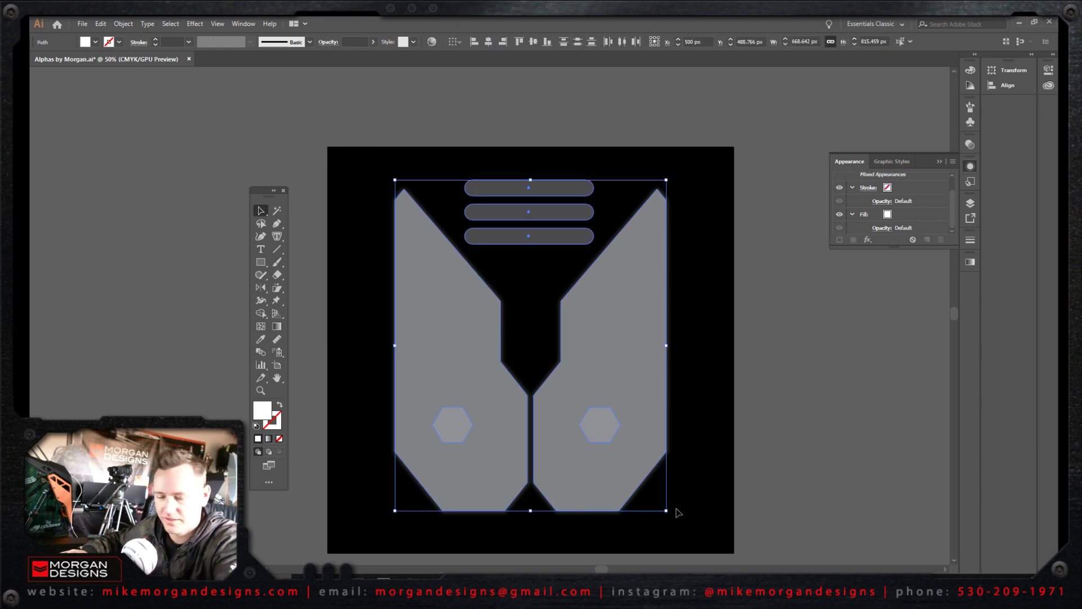
key("Delete")
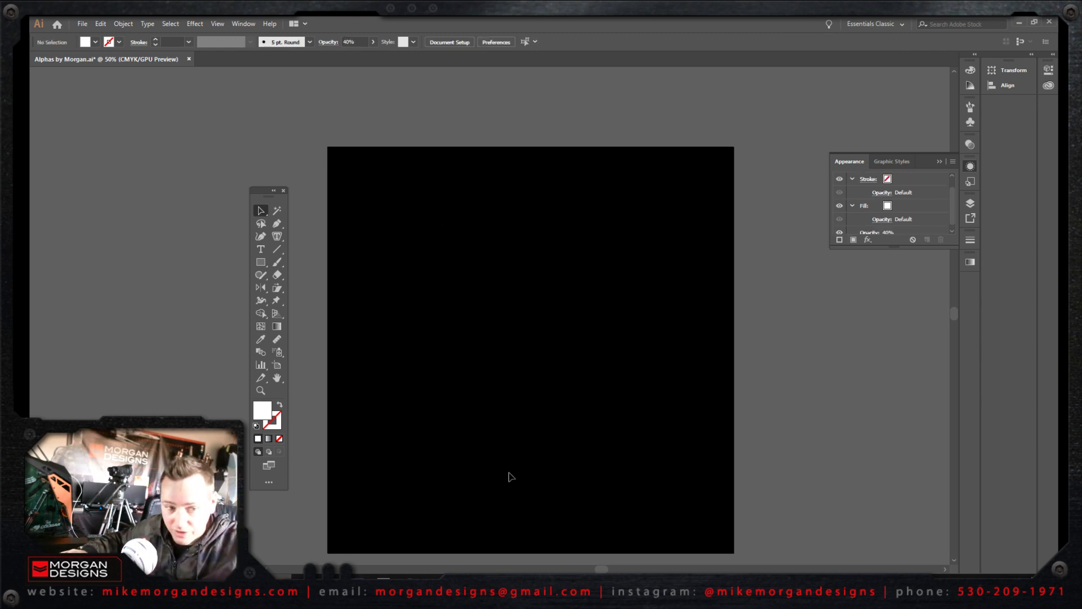
left_click(272, 225)
mouse_move(384, 254)
left_mouse_down()
mouse_move(428, 205)
mouse_move(488, 211)
left_mouse_up()
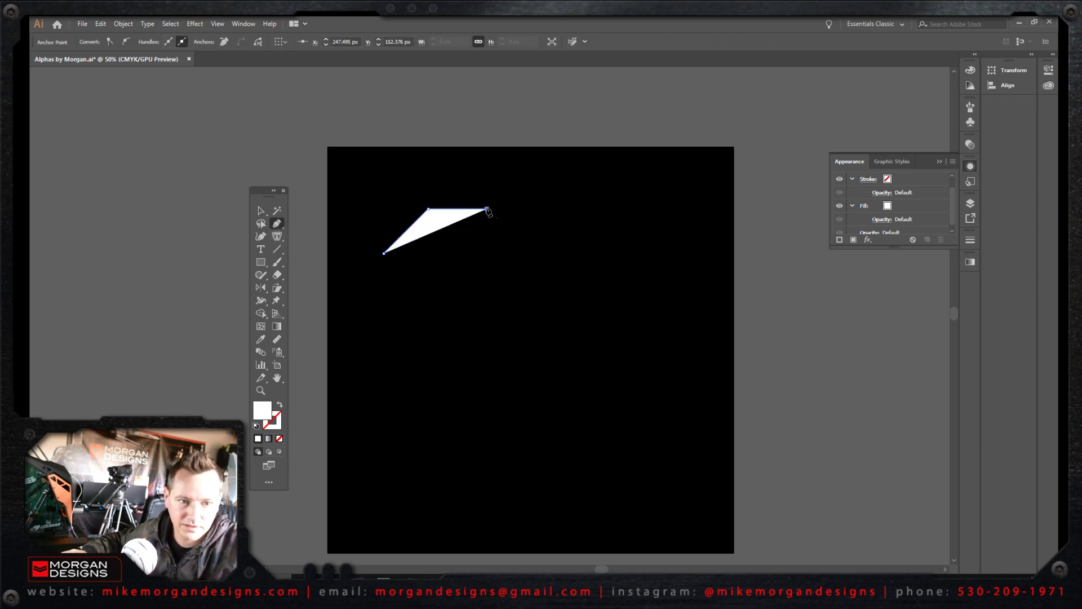
left_click(487, 297, "shift")
left_click(534, 345, "shift")
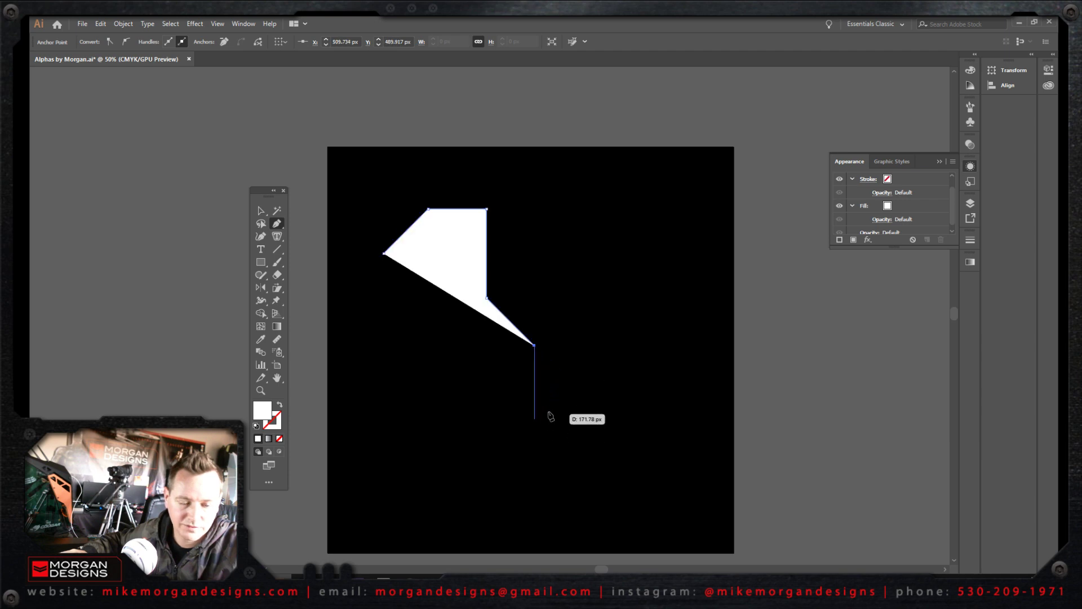
left_click(548, 394, "shift")
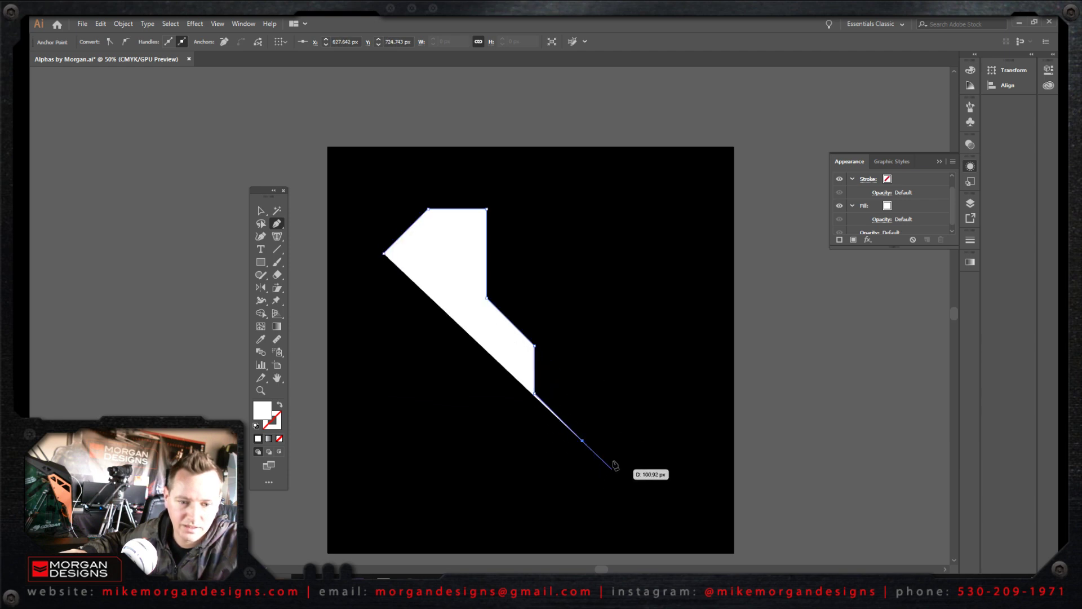
left_click(584, 442, "shift")
left_click(582, 495, "shift")
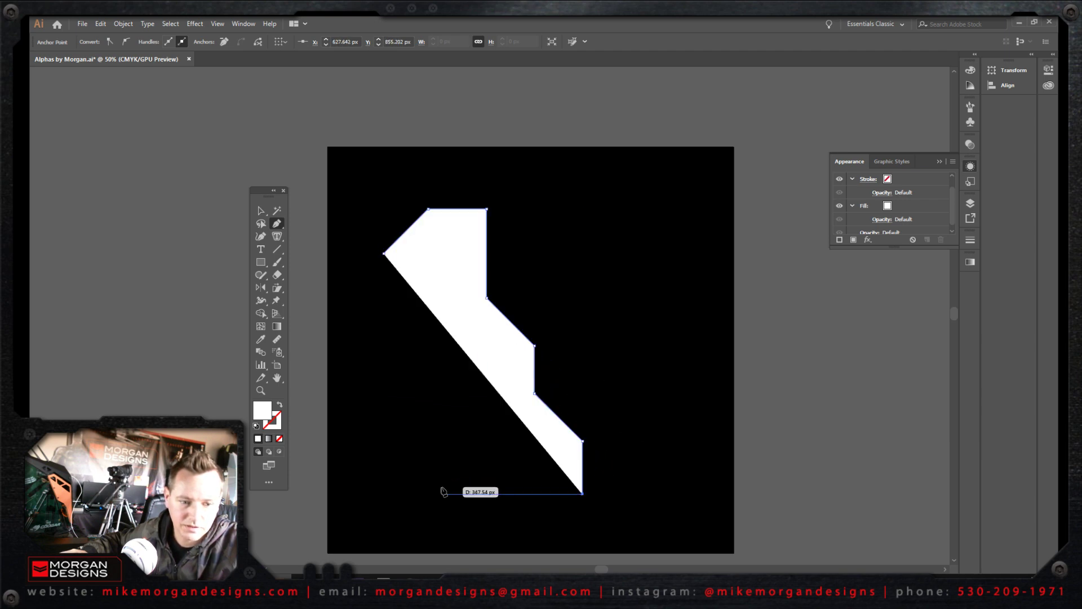
left_click(442, 493, "shift")
left_click(400, 452, "shift")
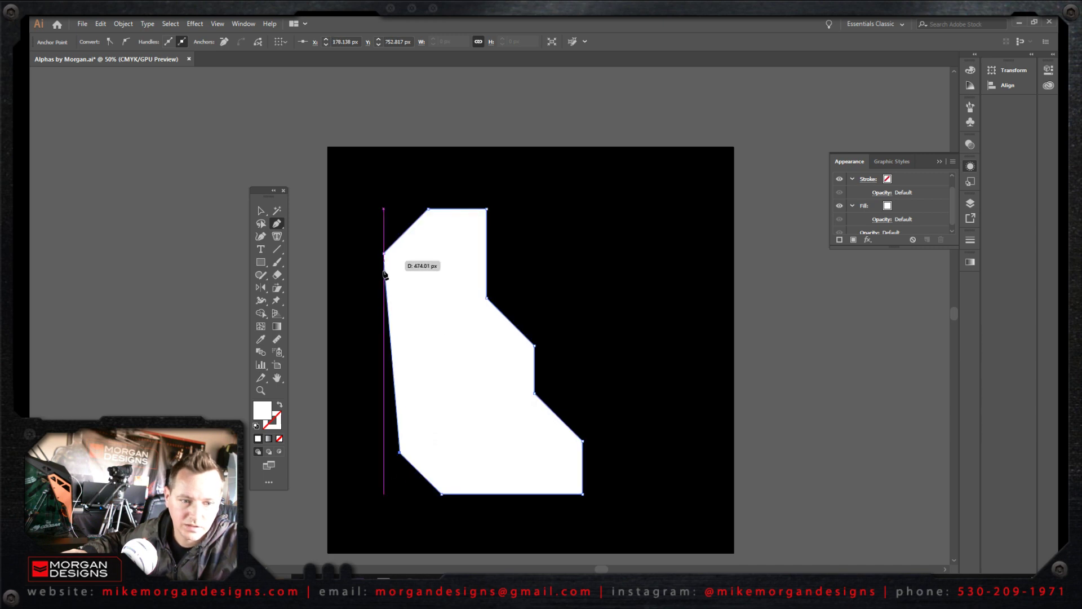
left_click(383, 253)
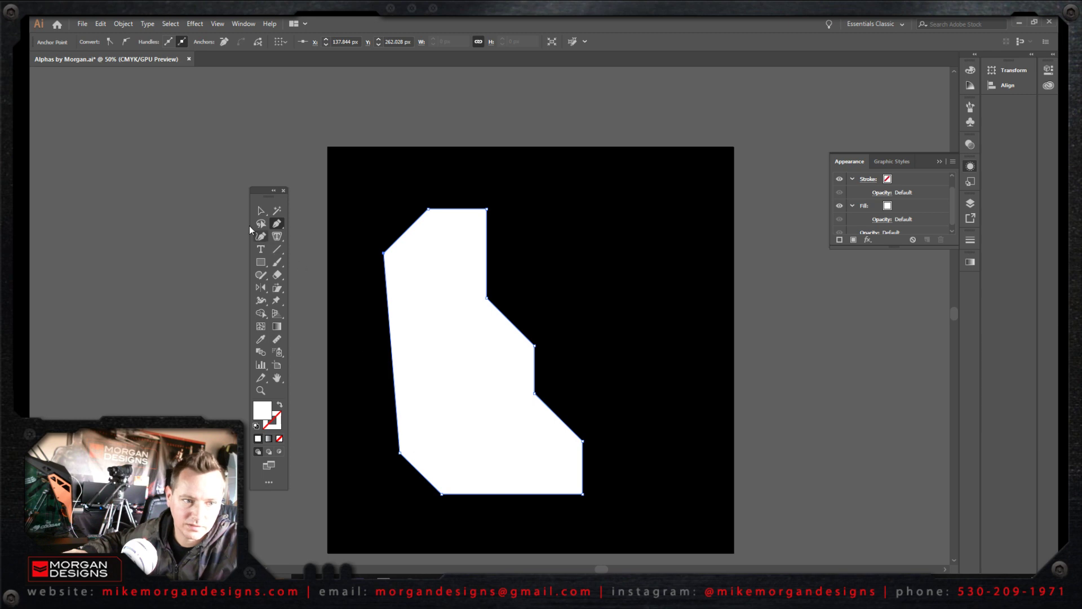
Move the panel's bottom-left anchor so its left edge runs straight and vertical.
left_click(260, 211)
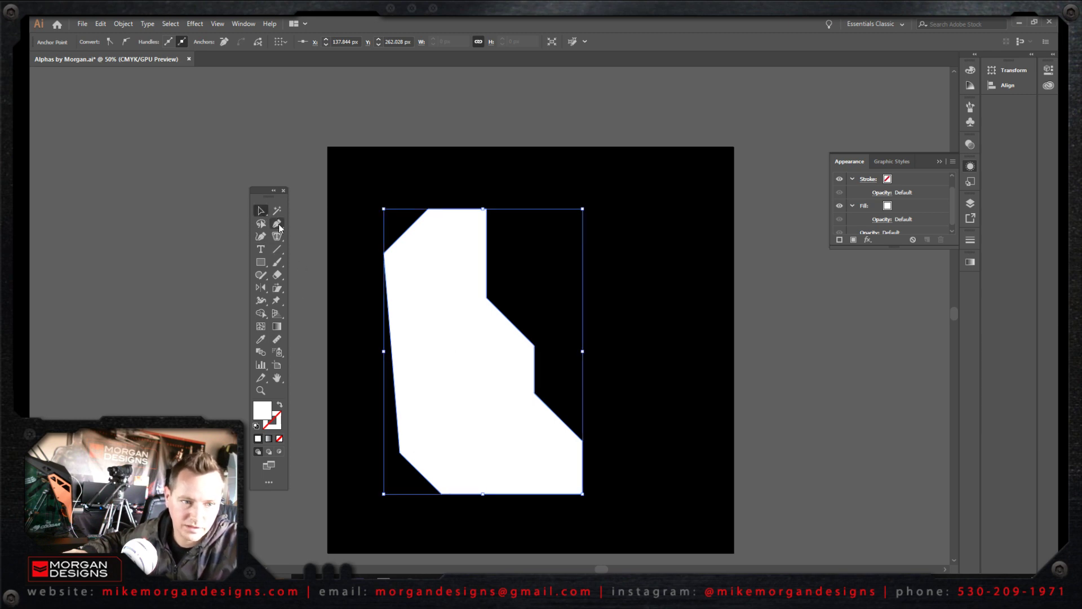
left_click_drag(260, 210, 315, 210)
left_click_drag(400, 452, 384, 446)
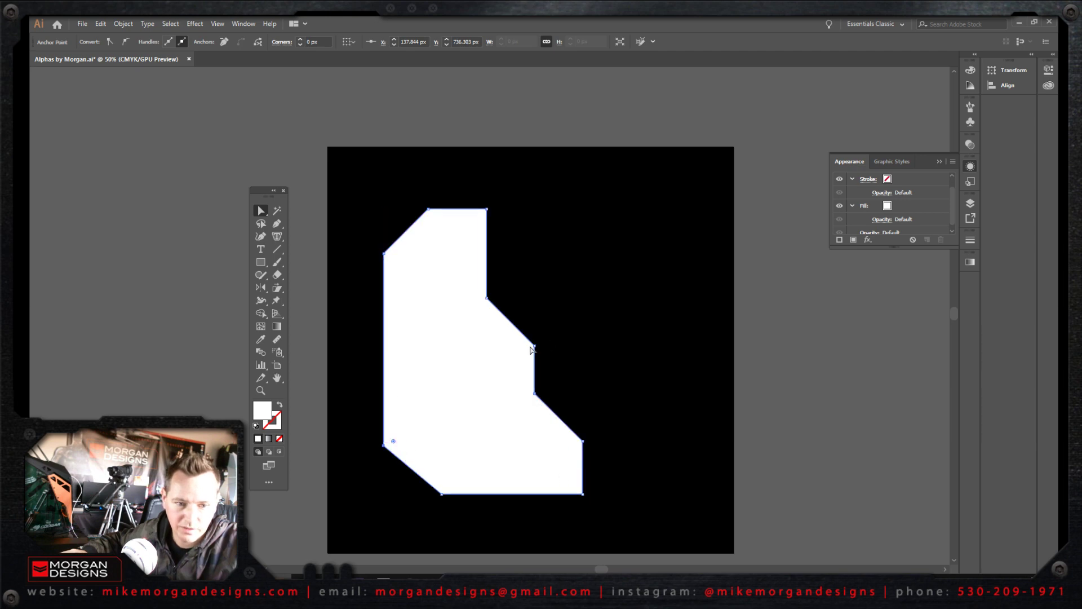
left_click(555, 326)
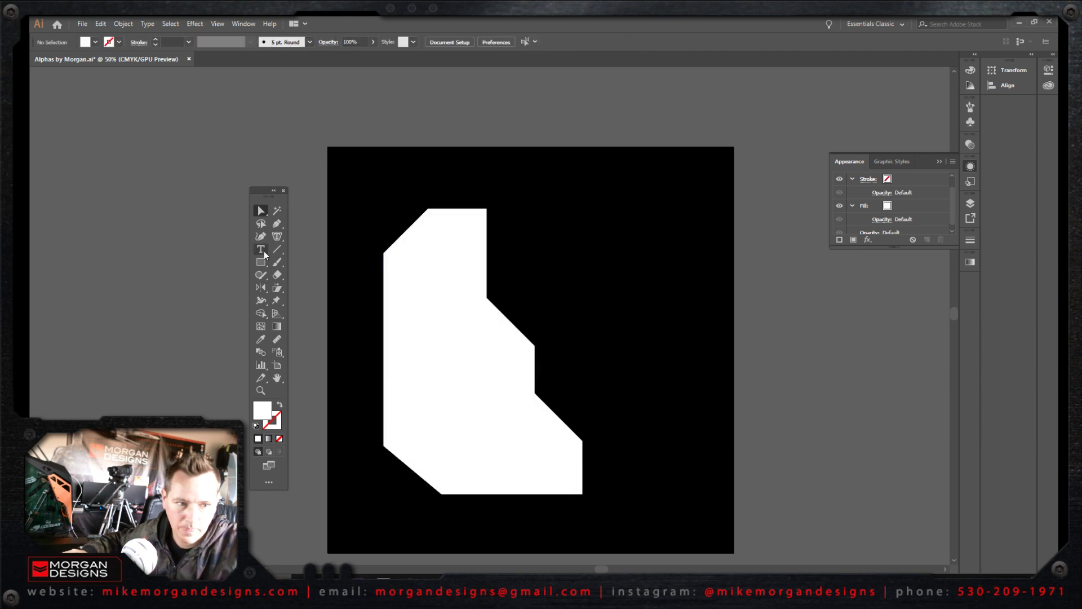
Remove the extra anchors for a diagonal right edge, move the panel up-left, and delete the duplicate.
left_click_drag(278, 227, 315, 260)
left_click(534, 346)
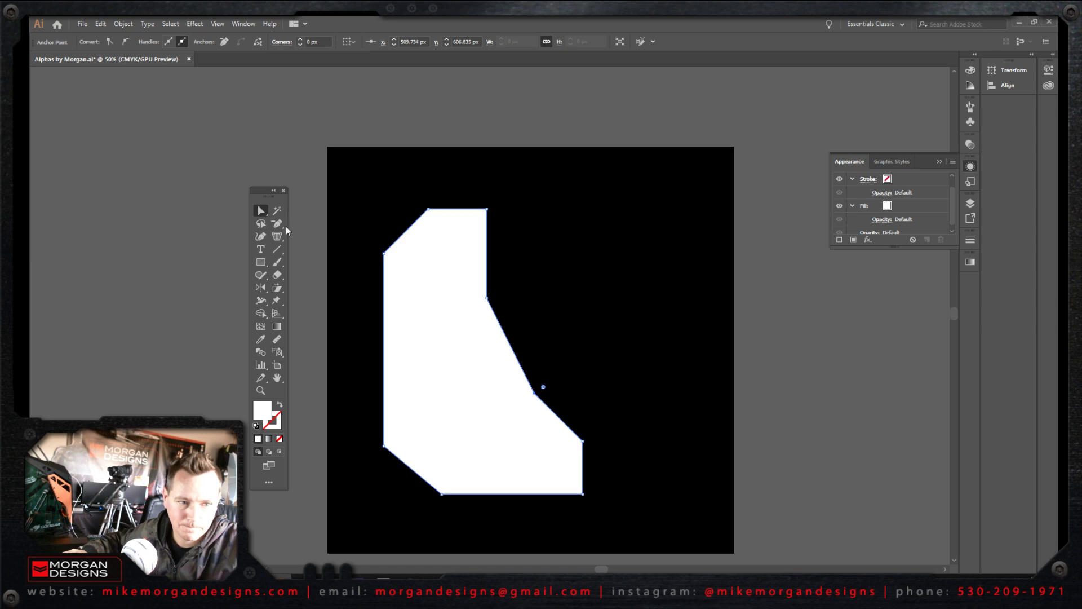
left_click(534, 392)
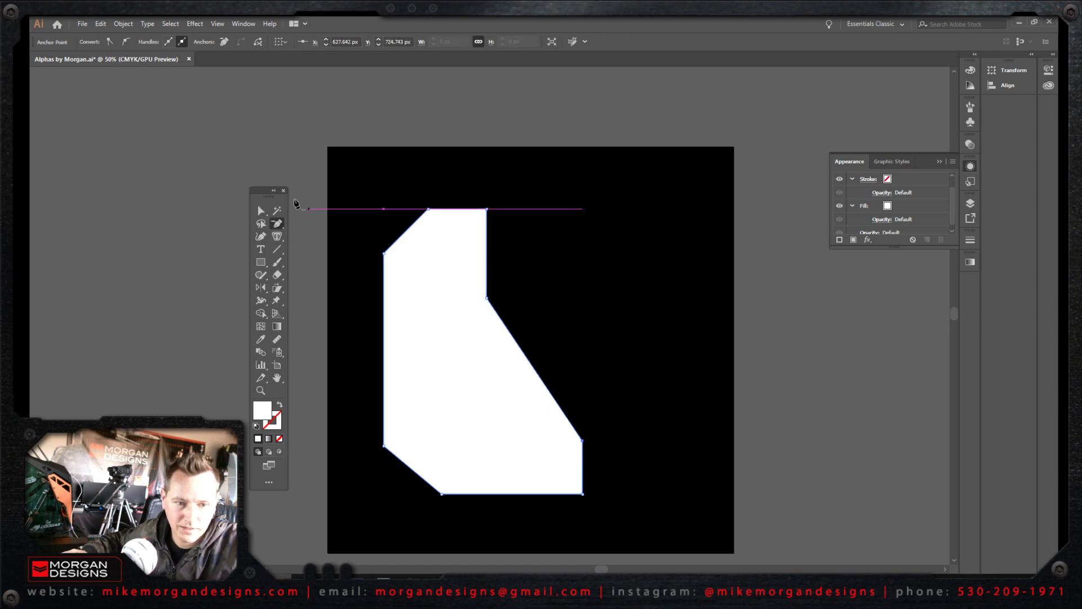
left_click(261, 211)
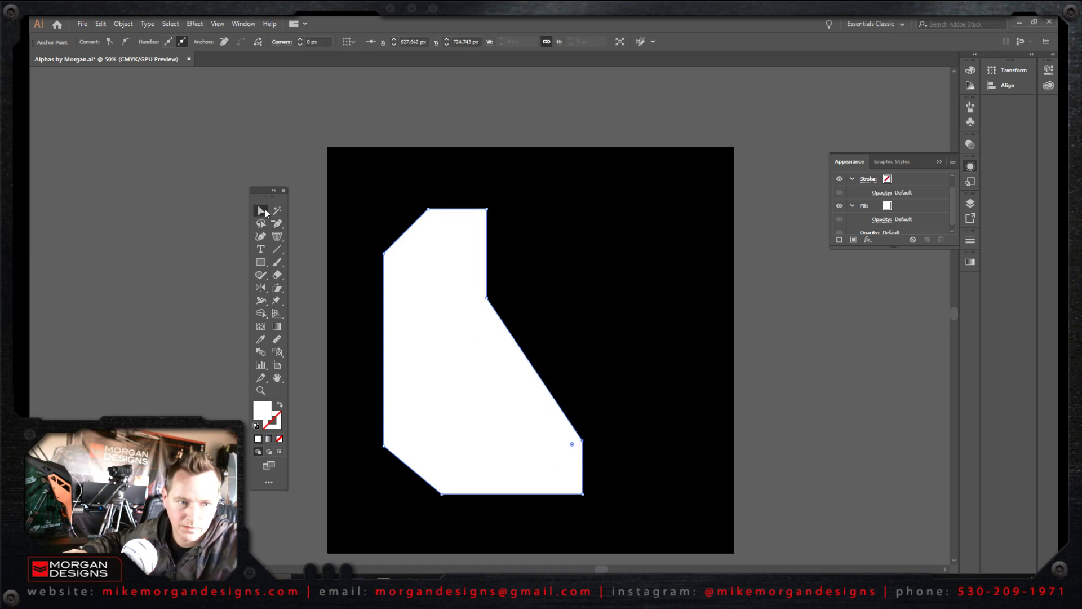
left_click_drag(260, 211, 313, 236)
left_click_drag(475, 358, 578, 376)
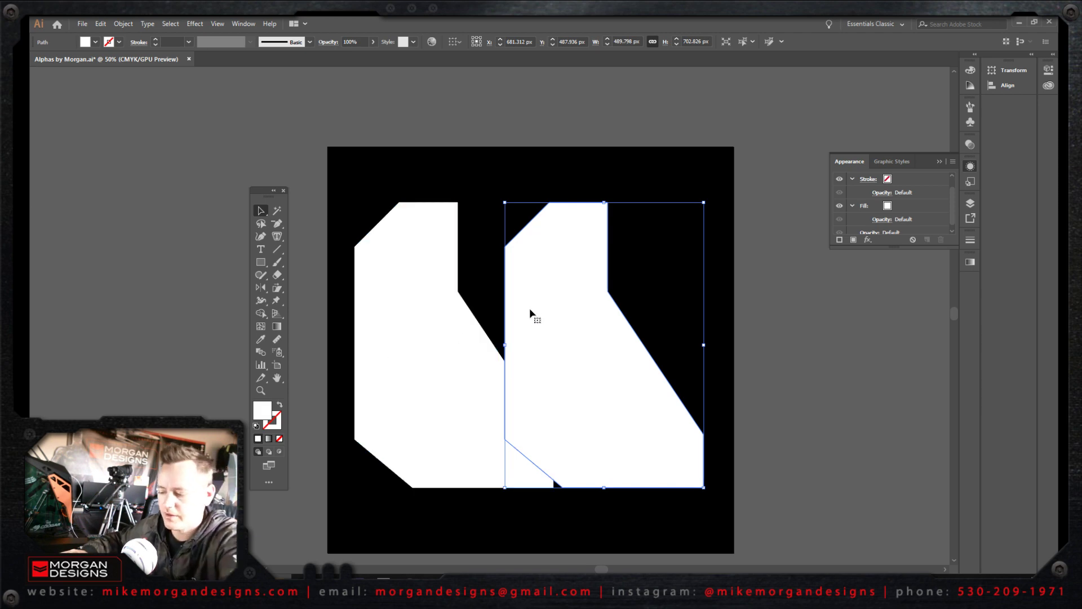
key("Delete")
Set the fill colour to grey A0A0A0.
double_click(269, 417)
left_click(400, 278)
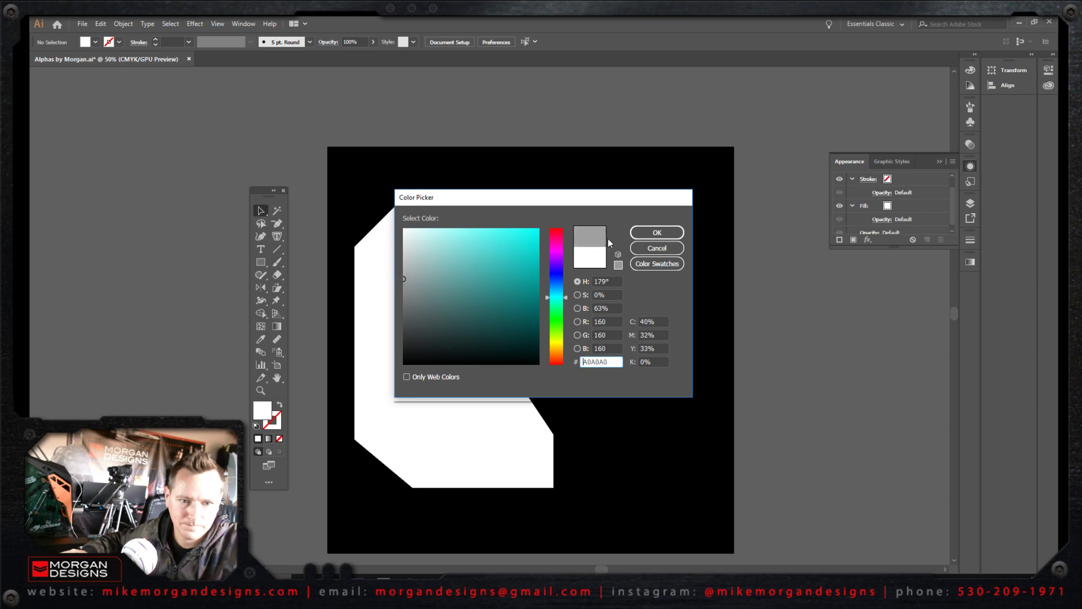
left_click(642, 233)
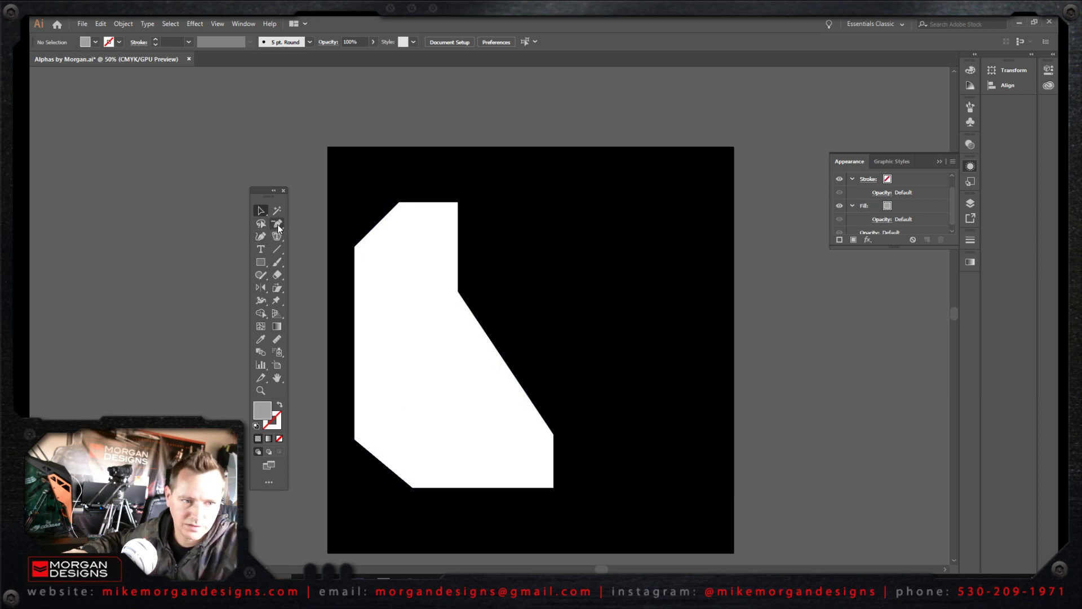
Draw the top and the large grey inset shapes inside the white panel.
left_click_drag(276, 222, 324, 221)
left_click(366, 252)
left_click(404, 213)
left_click(445, 215)
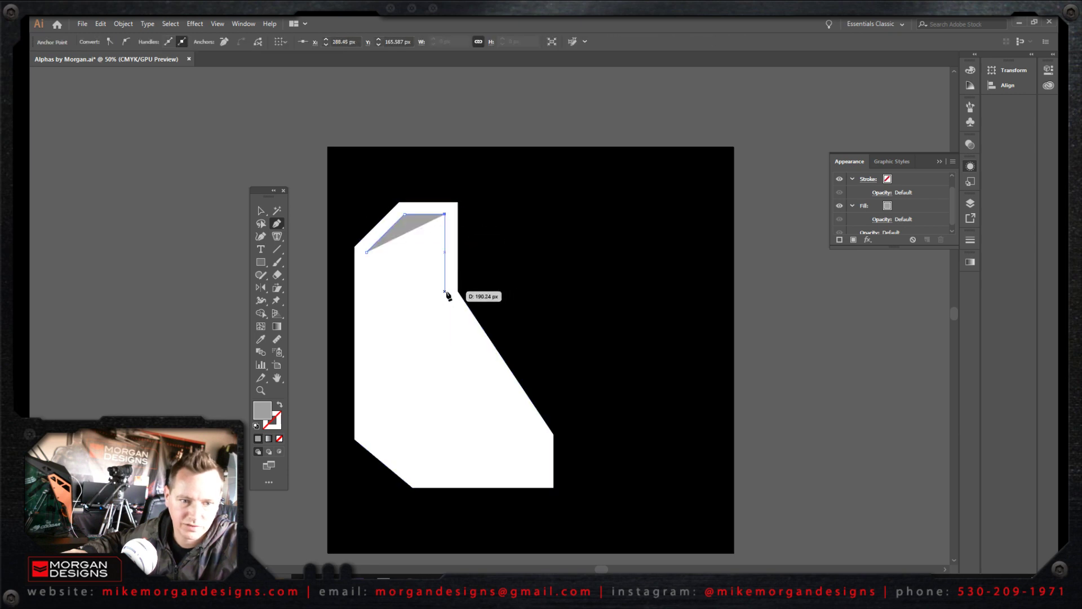
left_click(445, 289)
left_click(433, 288)
left_click(367, 252)
left_click(540, 432)
left_click(449, 297)
left_click(364, 430)
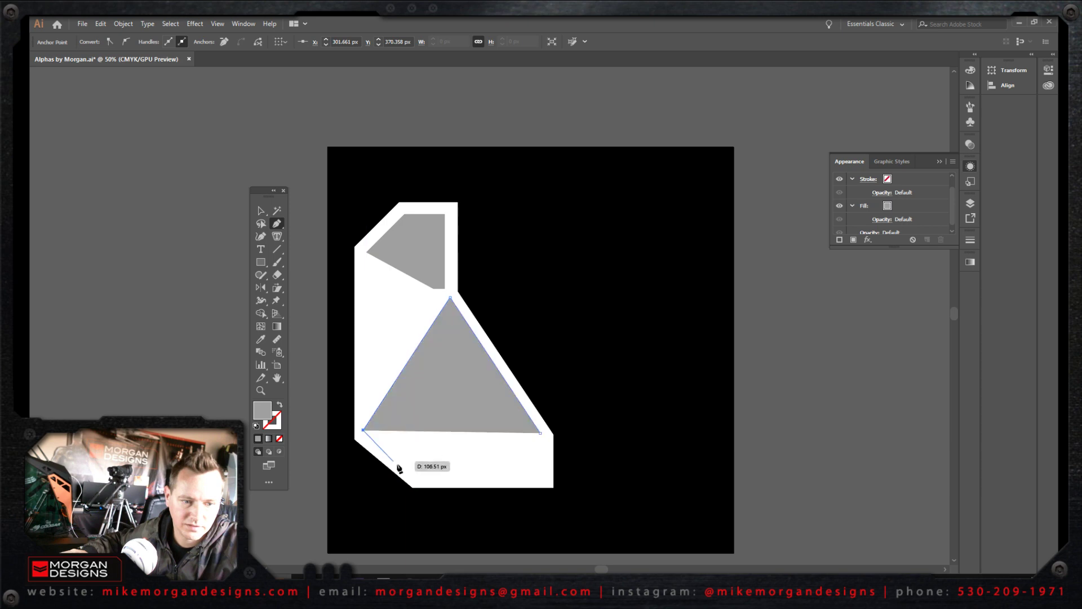
left_click(416, 476)
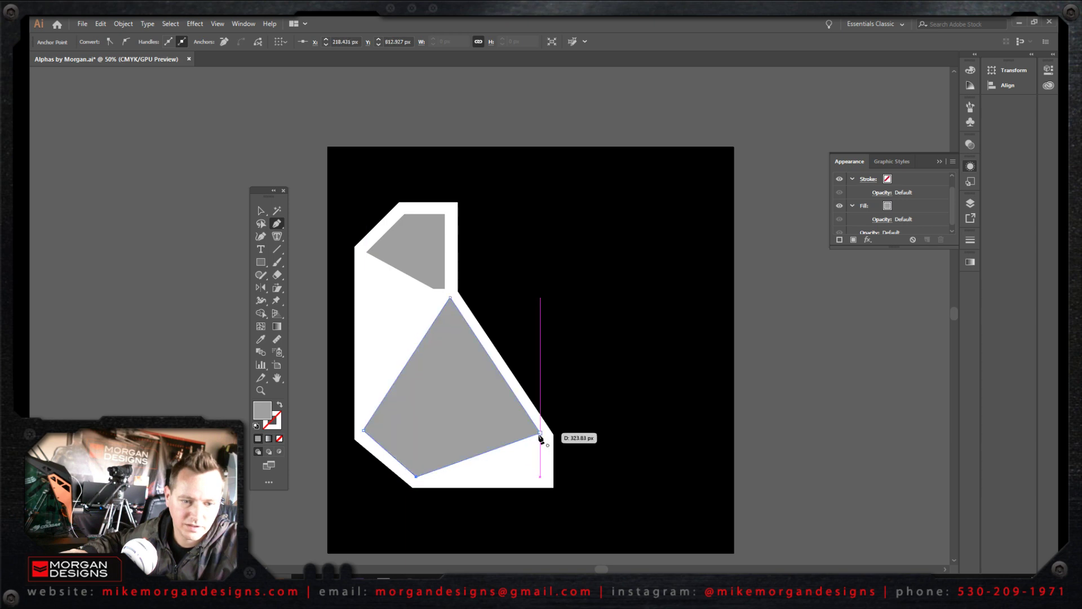
left_click(540, 433)
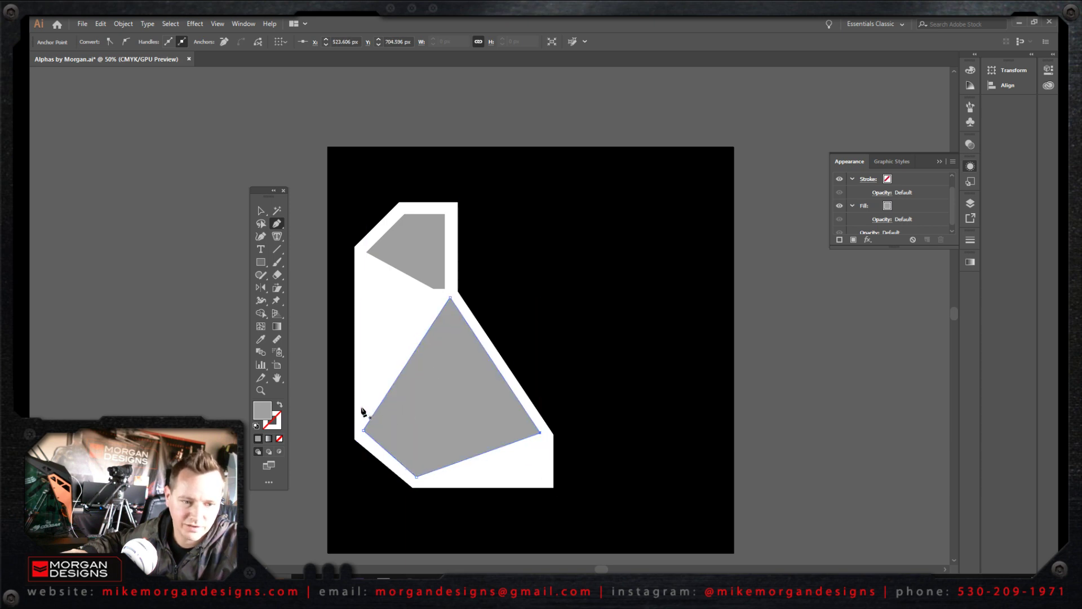
Draw a small grey triangle on the left, raise its bottom corner, and try rounding the insets.
left_click(363, 405)
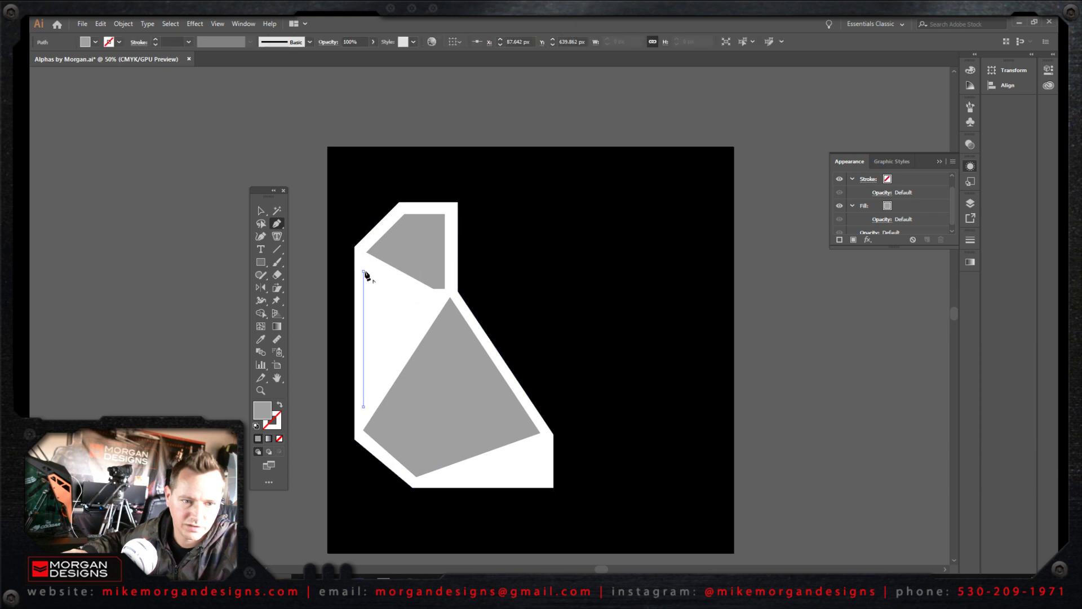
left_click(363, 271)
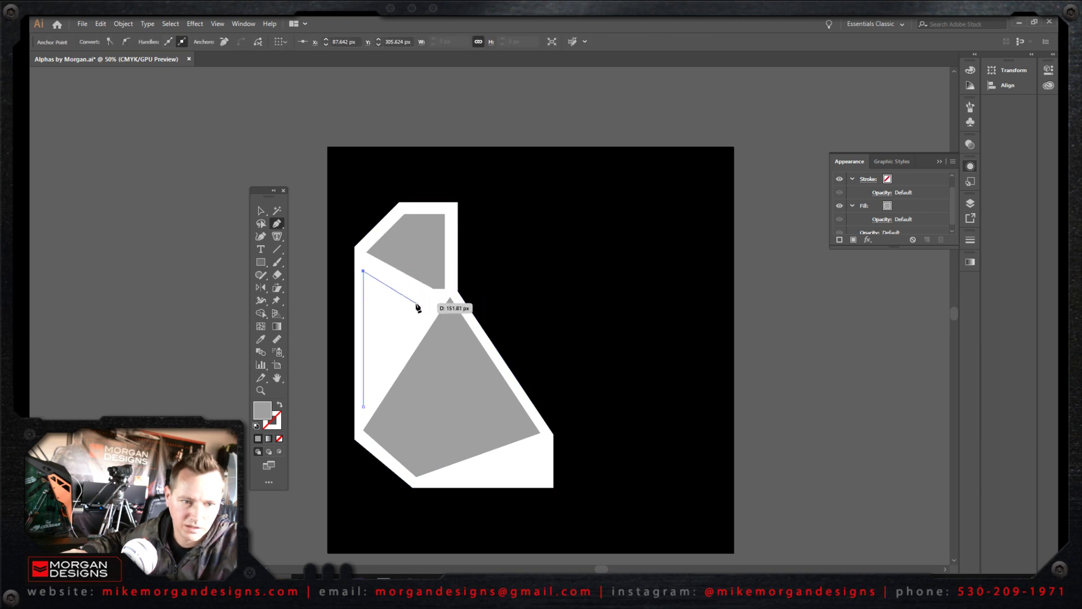
left_click(416, 303)
left_click(363, 407)
left_click_drag(260, 210, 315, 213)
left_click_drag(365, 410, 367, 370)
left_click(423, 257, "shift")
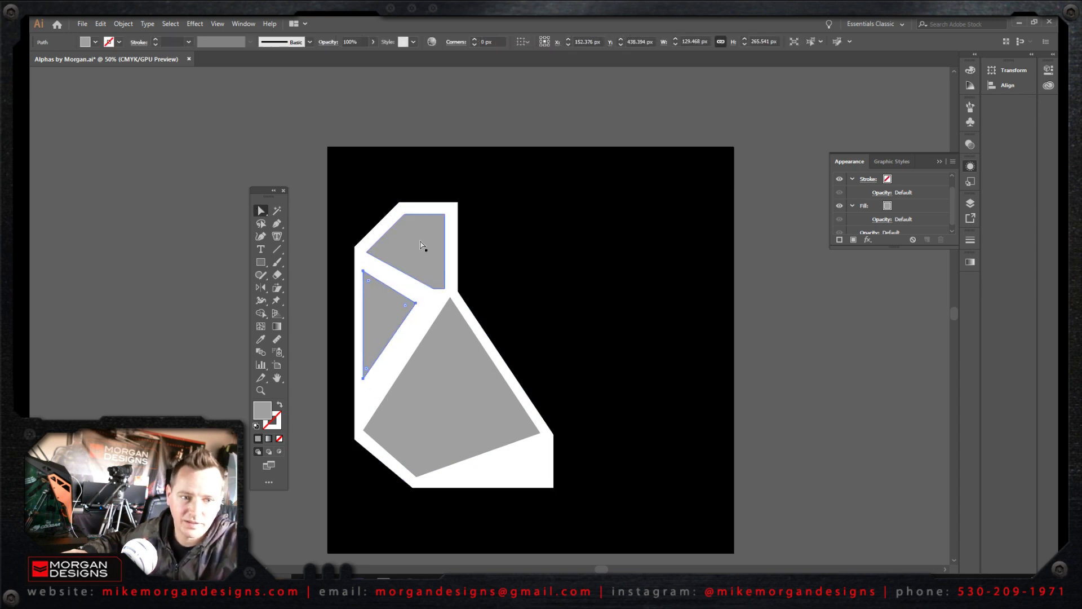
left_click(464, 399, "shift")
left_click_drag(409, 224, 416, 234)
Undo the first attempt and round the three grey insets' corners to 22.12 px.
key("ctrl+z")
left_click(561, 333)
left_click(439, 387)
left_click(387, 319, "shift")
left_click(417, 249, "shift")
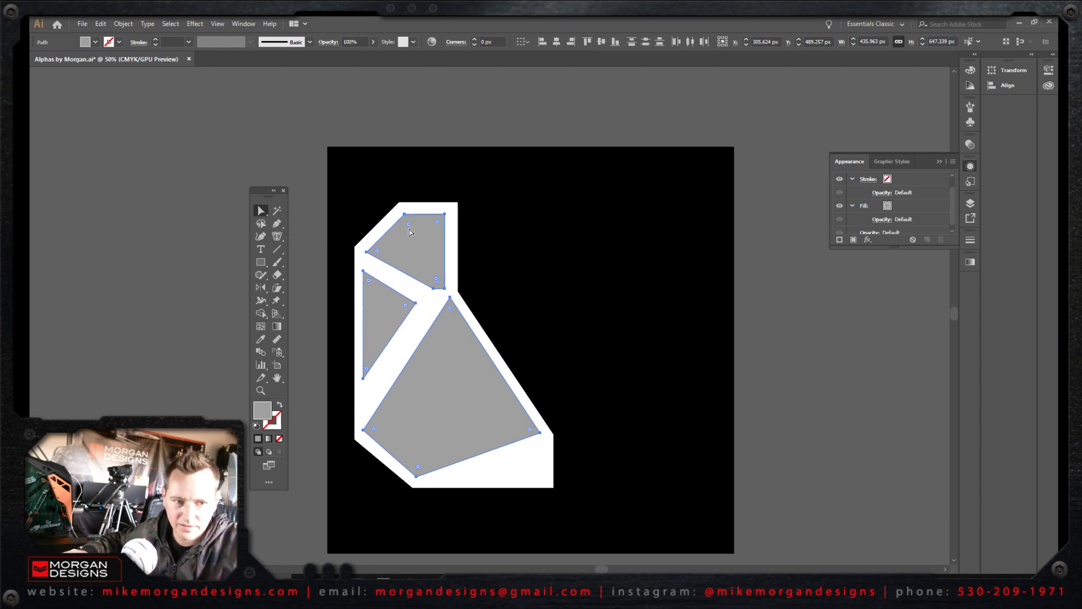
left_click_drag(408, 223, 410, 235)
Round the white outer panel's corners to 30.88 px.
left_click(512, 479)
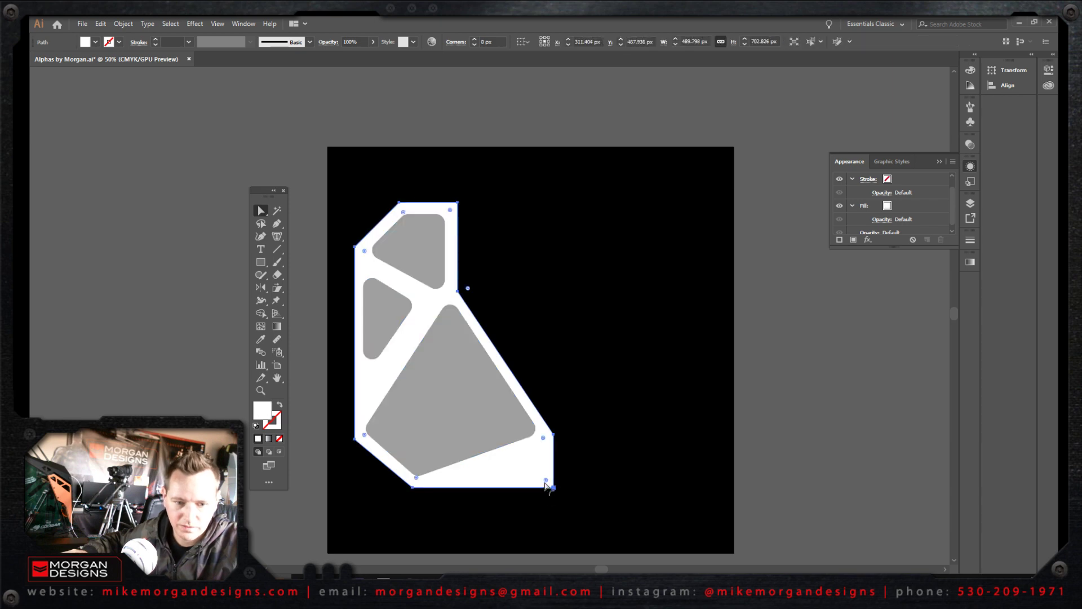
left_click_drag(546, 481, 541, 475)
left_click(259, 135)
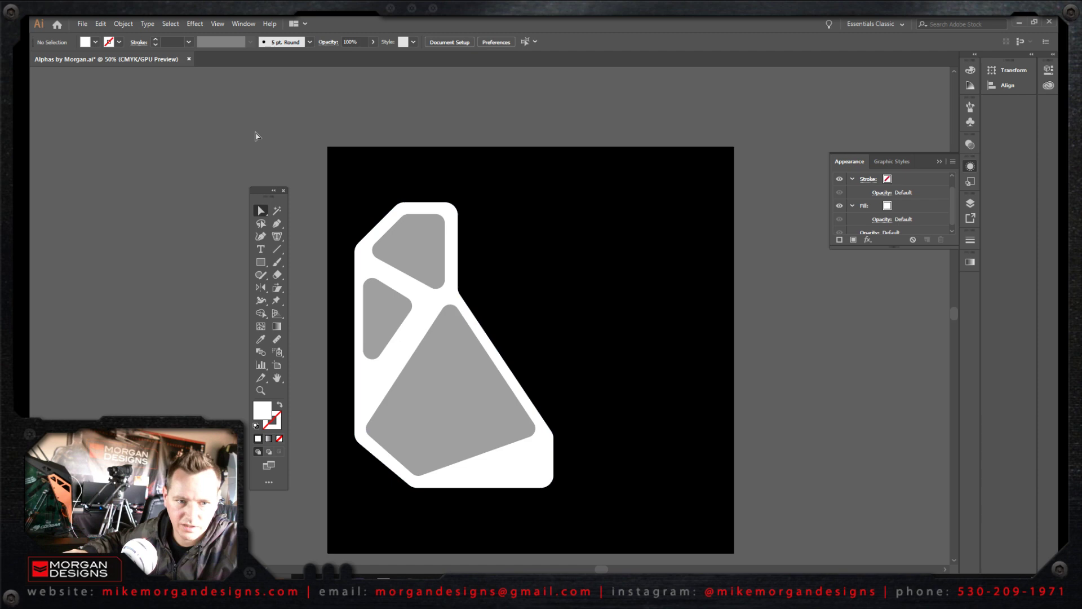
Draw a small black hexagon and nudge it into the white panel's lower-right corner.
left_click(261, 262)
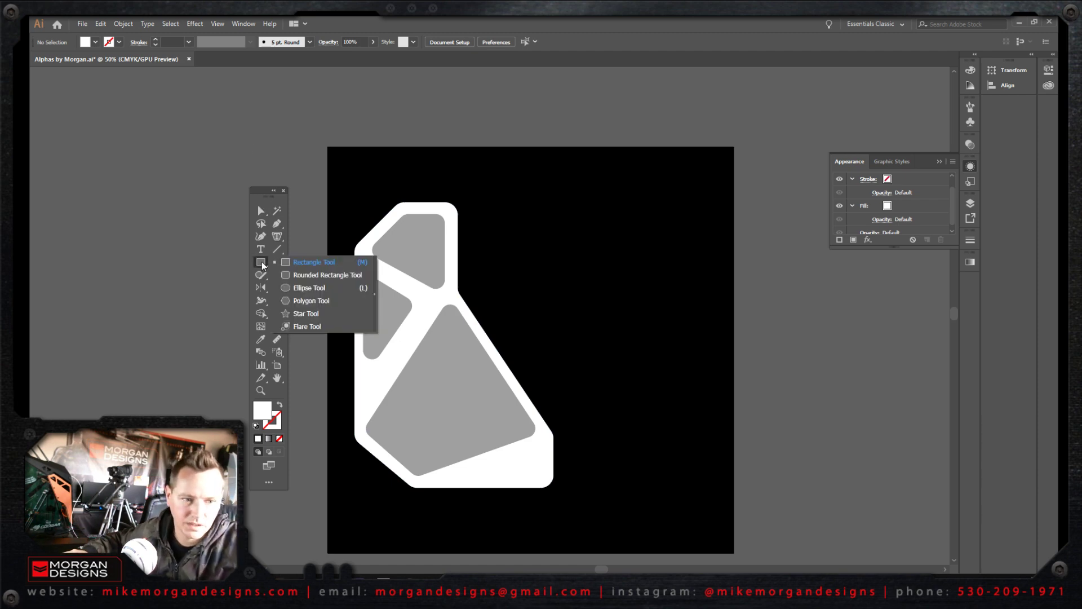
left_click(310, 301)
left_click_drag(516, 460, 531, 465)
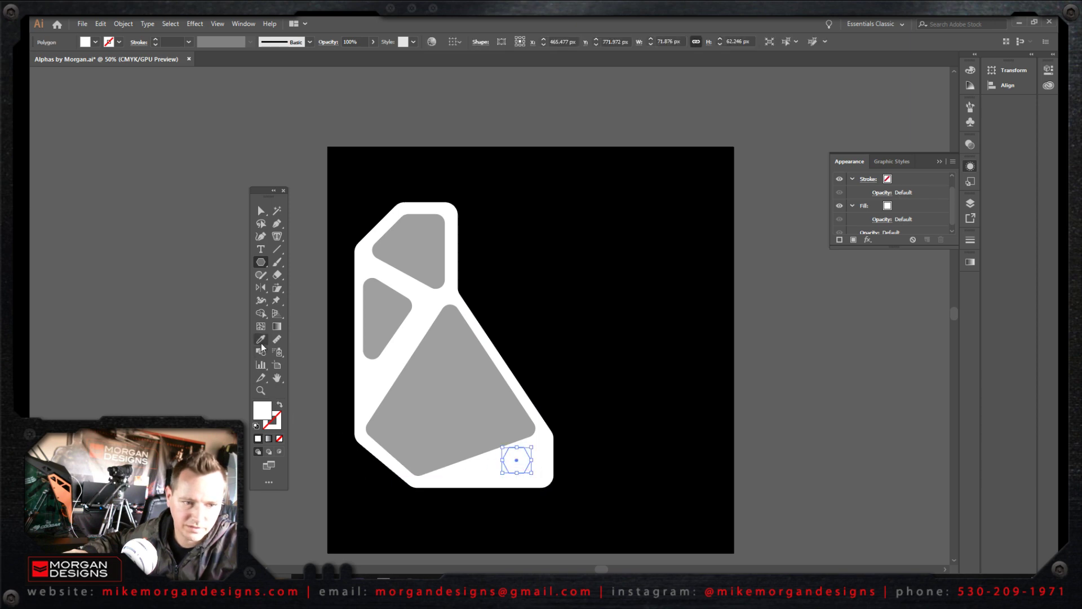
key("i")
left_click(623, 435)
left_click(261, 210)
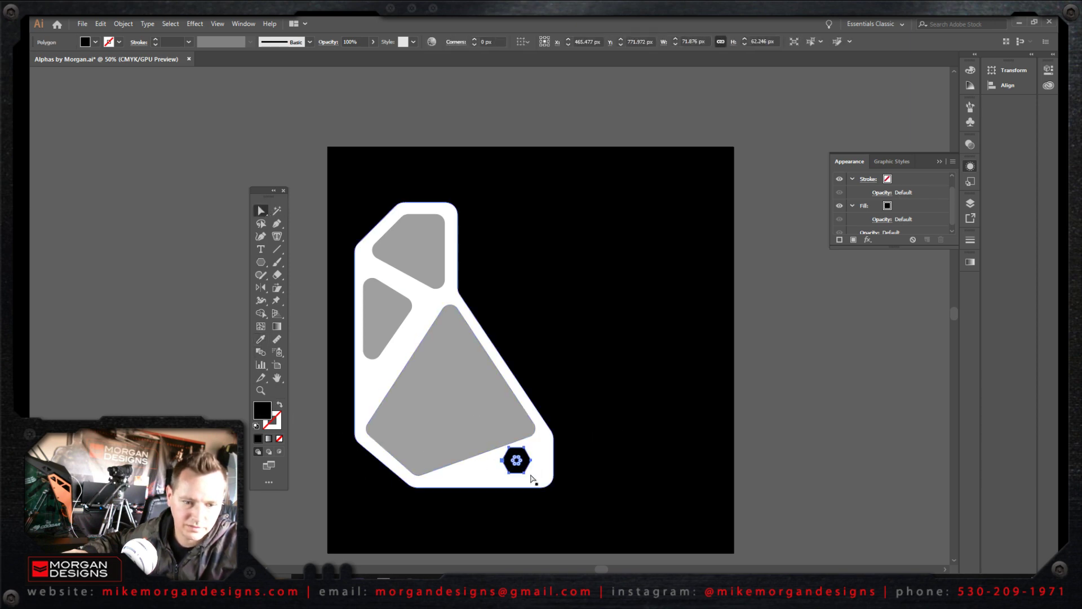
left_click(664, 471)
left_click_drag(516, 472, 524, 475)
left_click(244, 121)
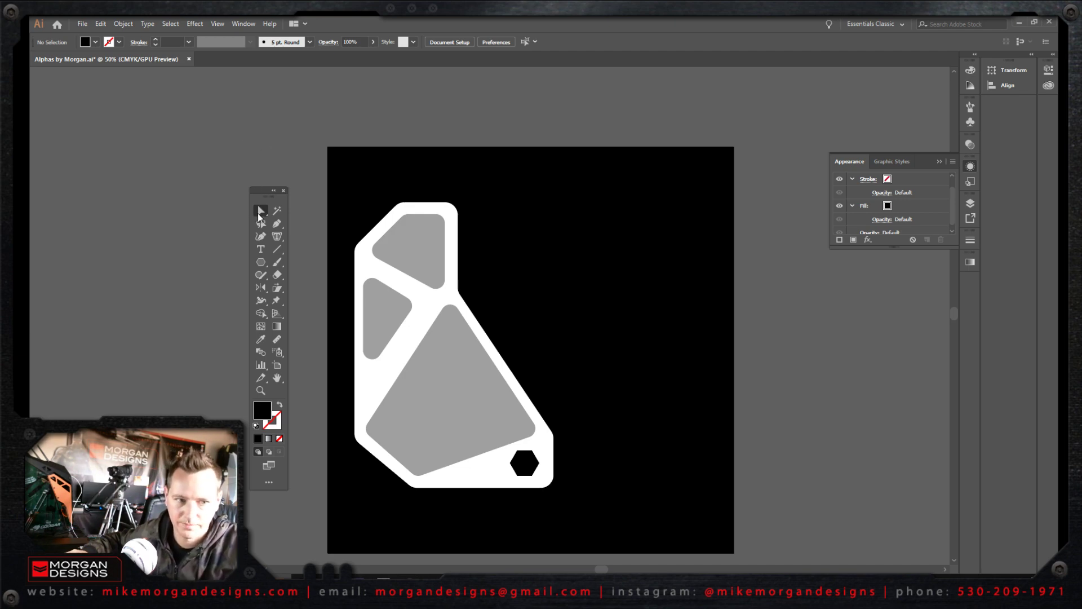
left_click_drag(259, 210, 322, 236)
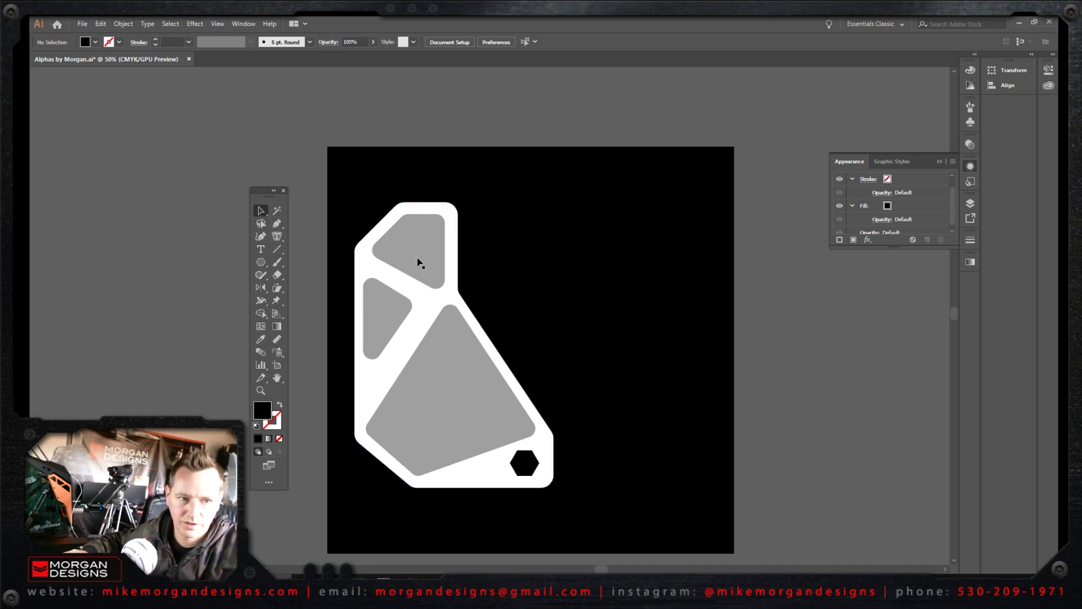
left_click(451, 416)
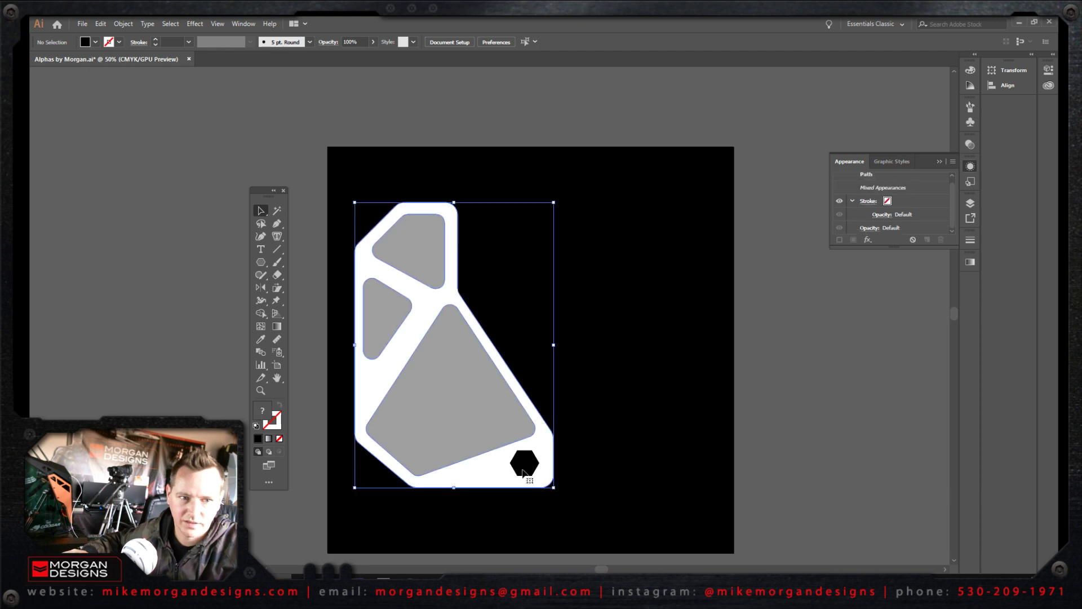
Apply an Outer Glow in dark grey 2D2D2D, Normal mode, 100% opacity, 6 px blur.
left_click(867, 240)
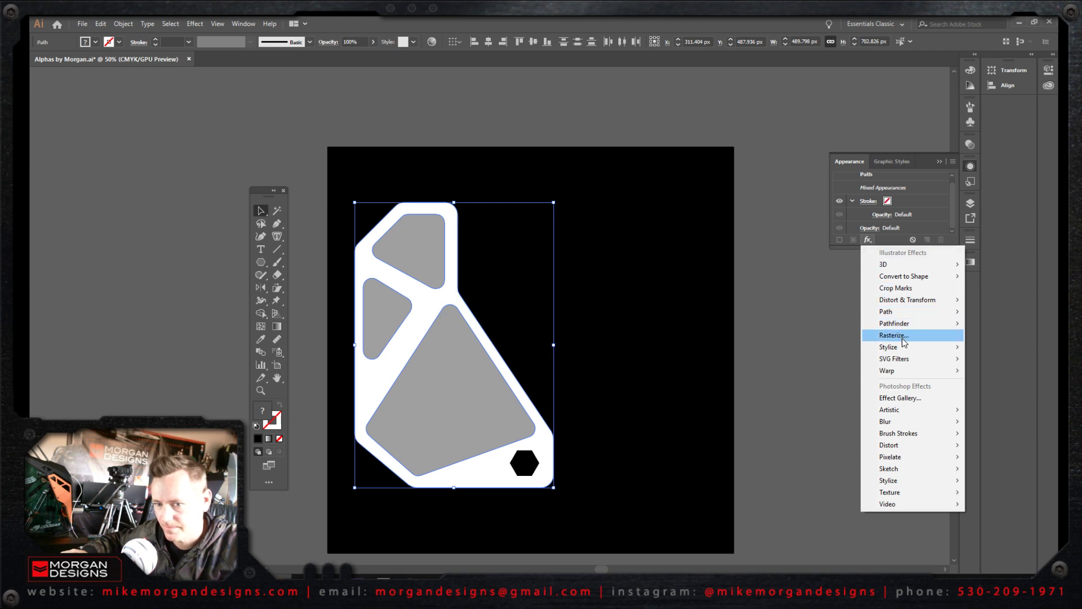
mouse_move(905, 347)
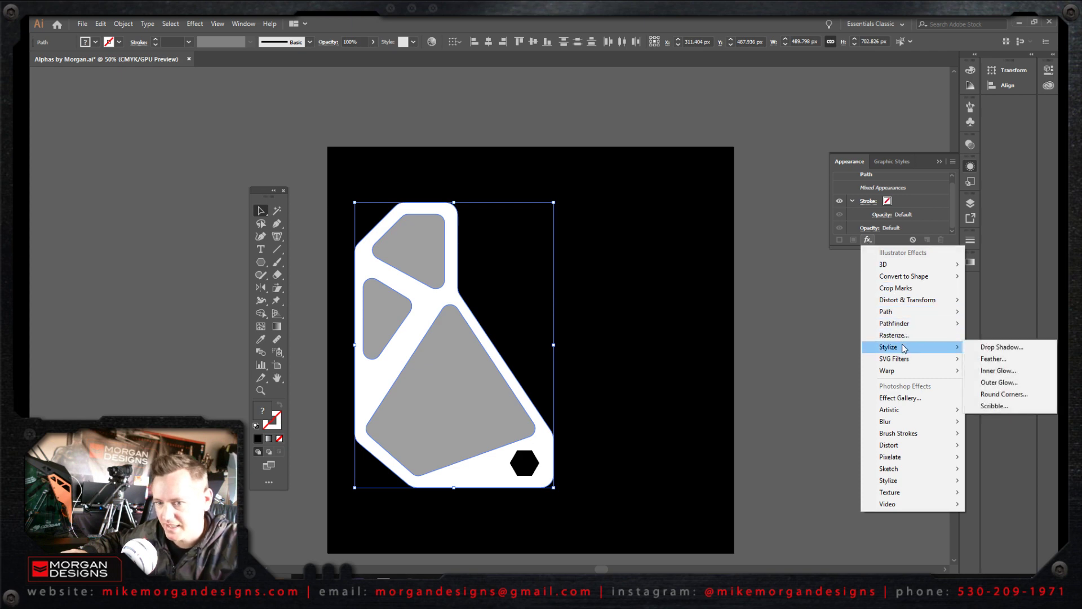
left_click(997, 382)
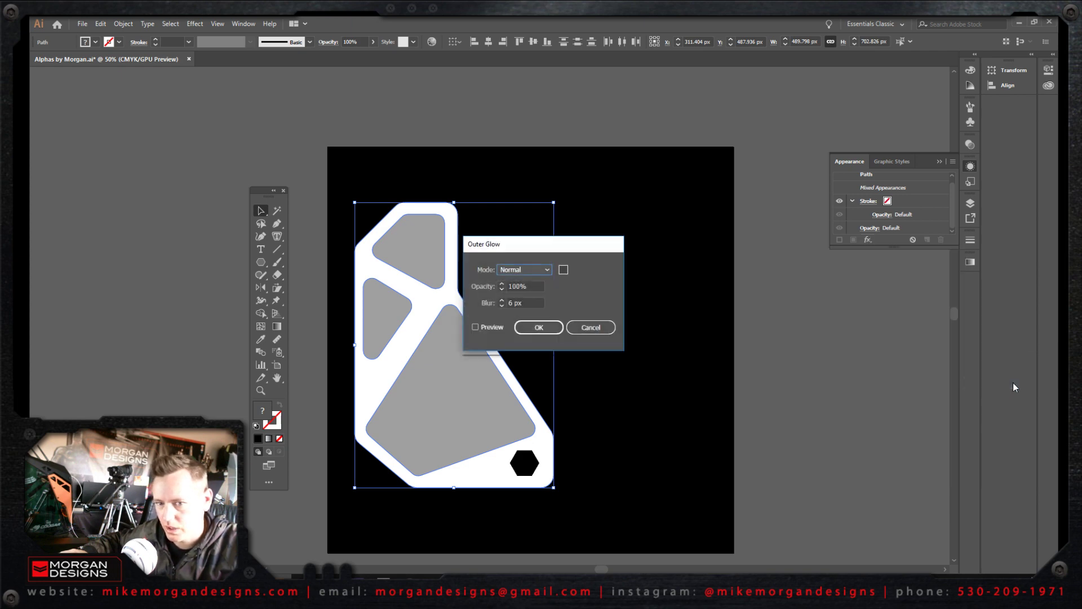
left_click(546, 269)
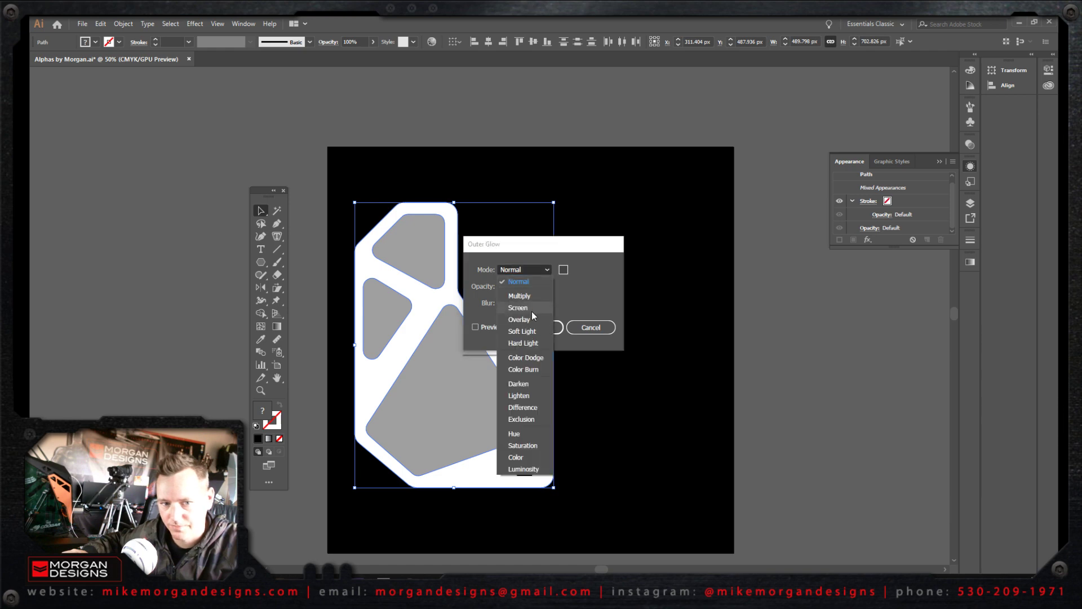
left_click(518, 281)
left_click(563, 270)
left_click_drag(402, 336, 395, 340)
left_click(657, 232)
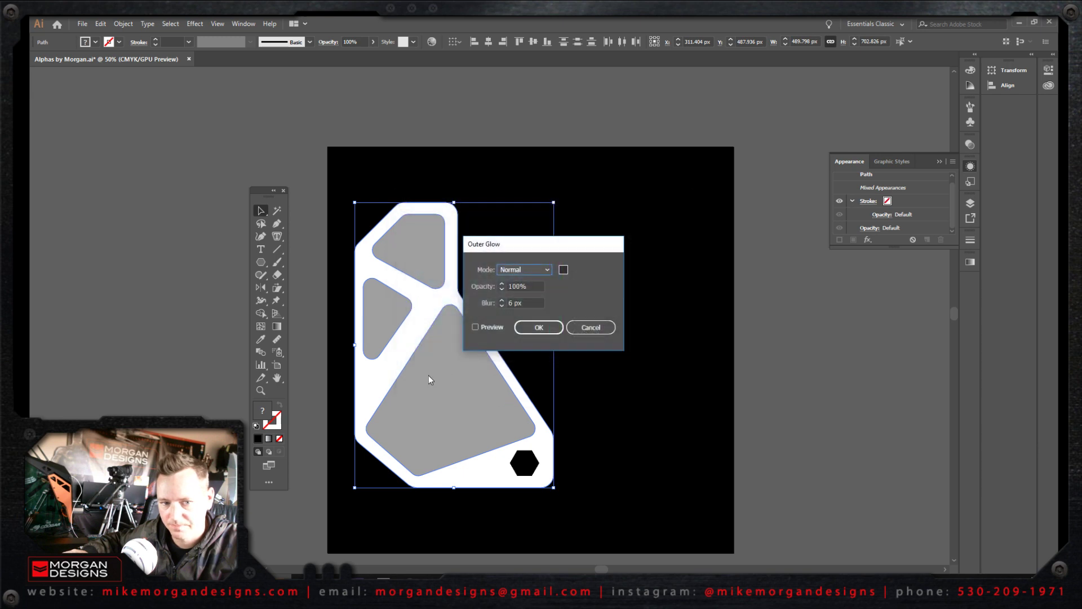
left_click(475, 327)
left_click(475, 327)
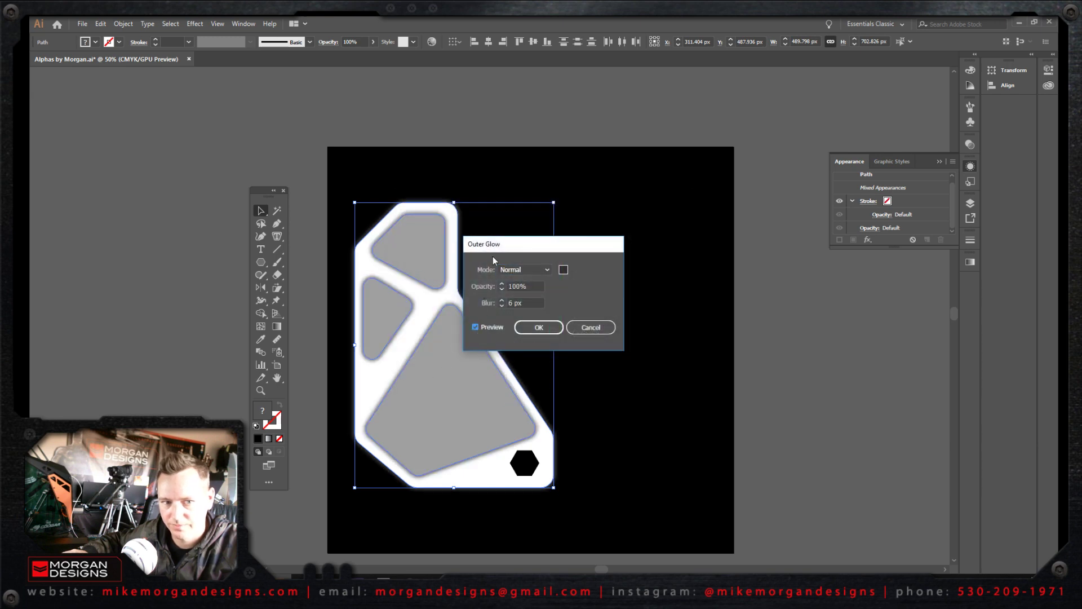
left_click(539, 327)
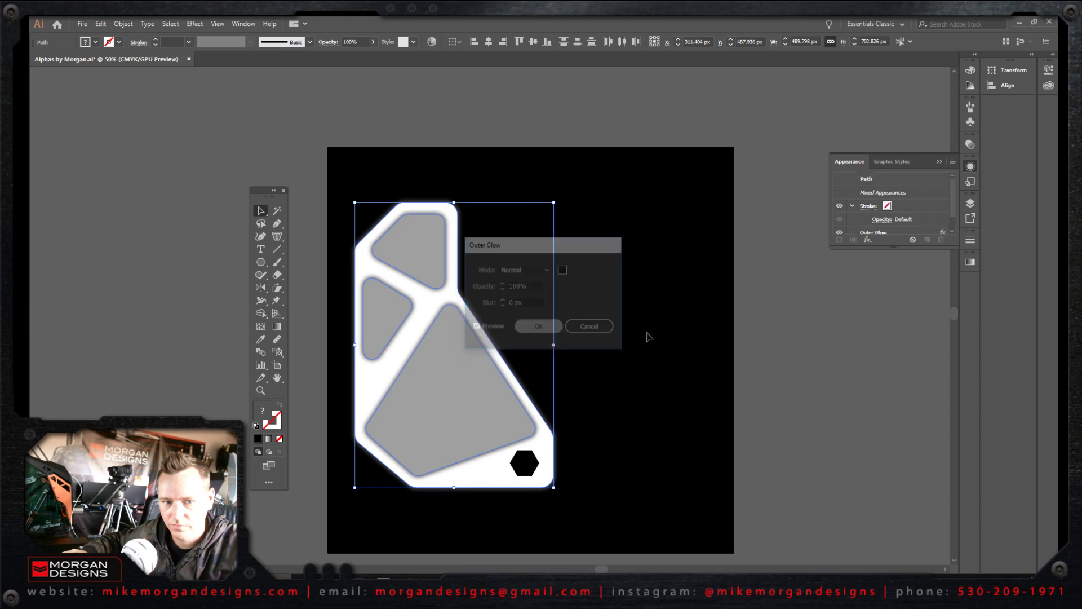
left_click(697, 254)
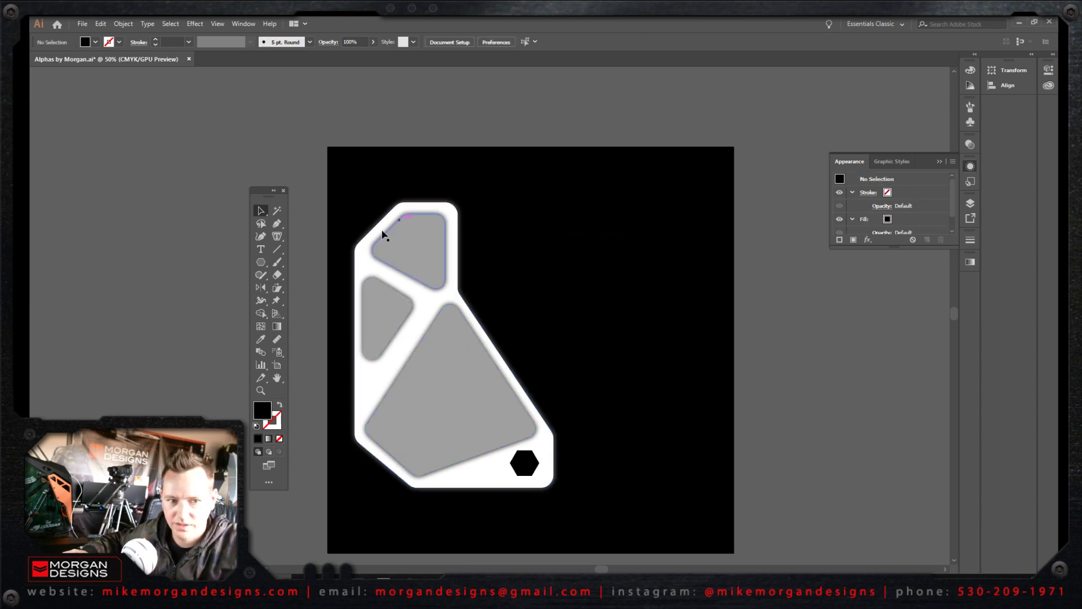
Select the large inset, left triangle and top inset, and delete their Outer Glow.
left_click(405, 362)
left_click(374, 322, "shift")
left_click(402, 245, "shift")
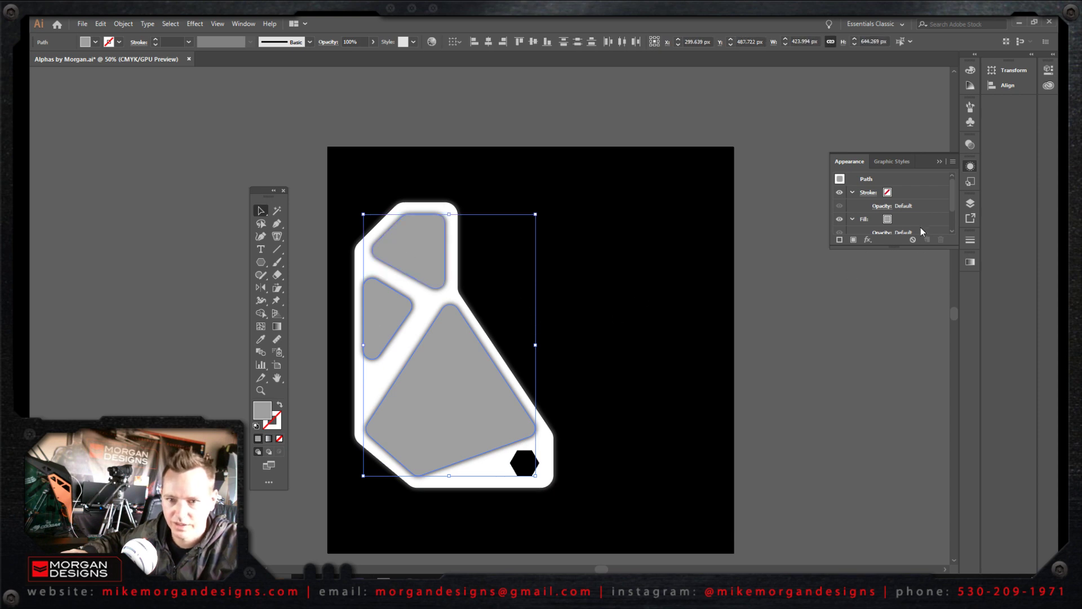
left_click_drag(952, 198, 955, 221)
left_click(850, 216)
left_click(582, 237)
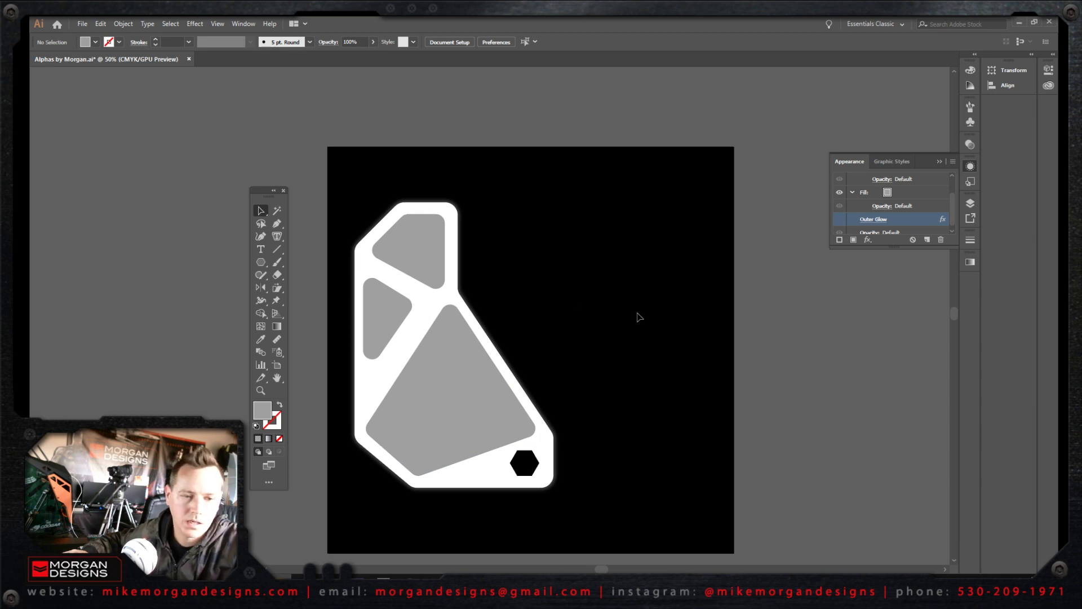
Move the panel artwork right and rotate a copy 180° beside it.
left_click_drag(342, 179, 579, 524)
left_click_drag(471, 403, 592, 379)
left_click_drag(699, 202, 458, 418)
left_click_drag(617, 248, 627, 269)
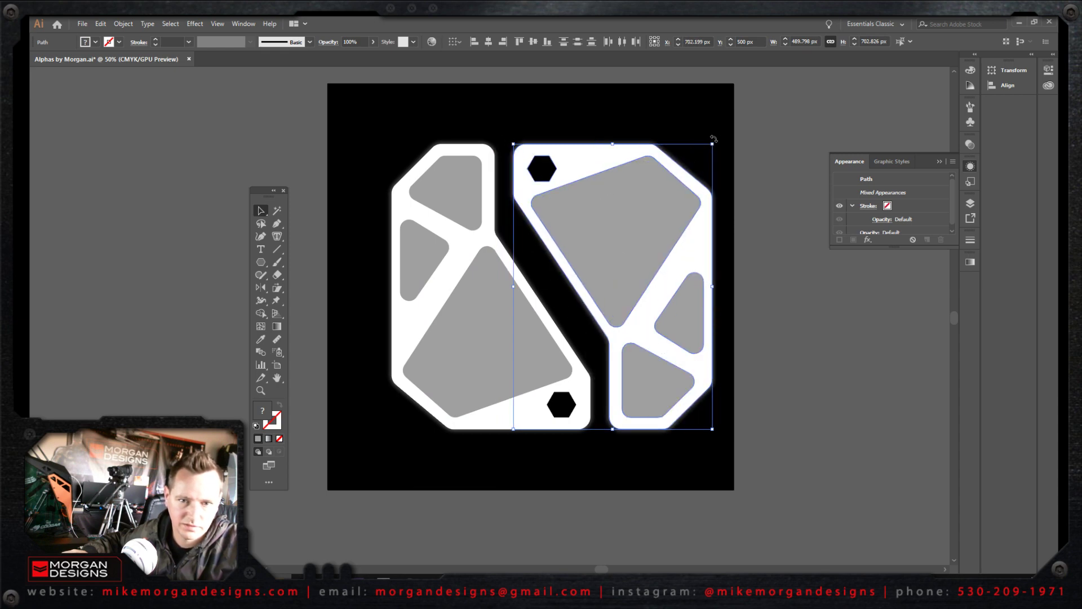
key("ctrl+shift+b")
Undo the rotated copy, delete it, and move the remaining panel right to centre it.
key("ctrl+z")
key("ctrl+z")
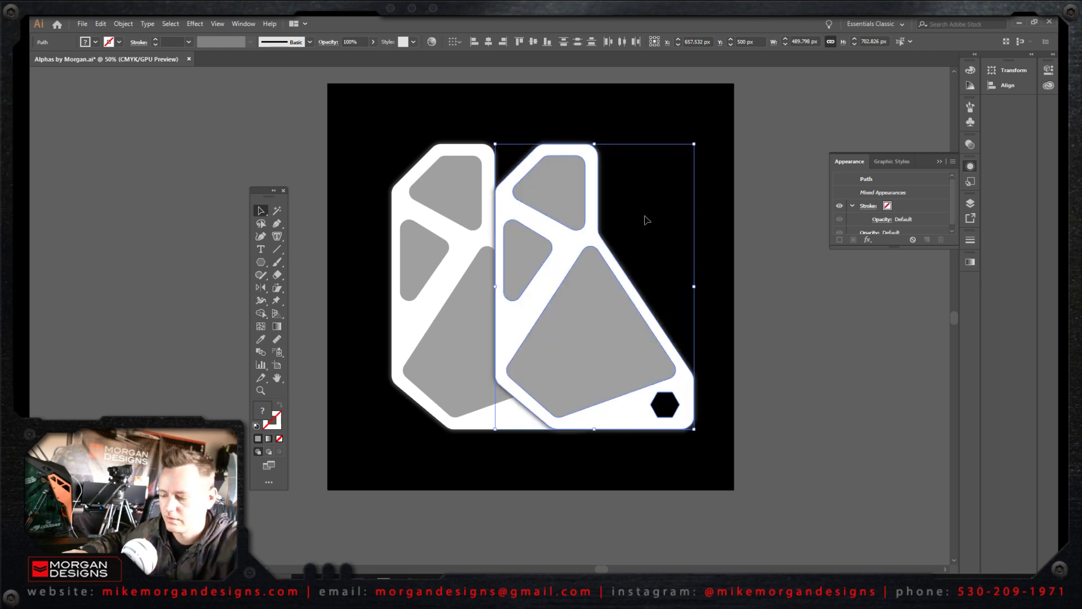
key("Delete")
left_click_drag(496, 320, 613, 451)
left_click_drag(493, 342, 542, 337)
left_click(678, 253)
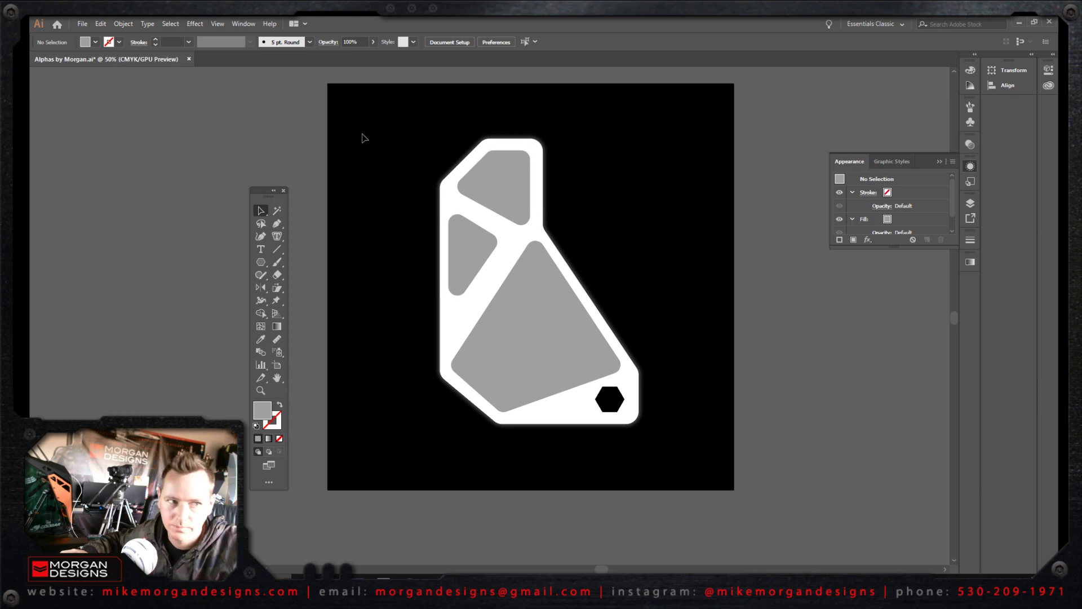
Look through the Save As format list, then cancel without saving.
left_click(83, 24)
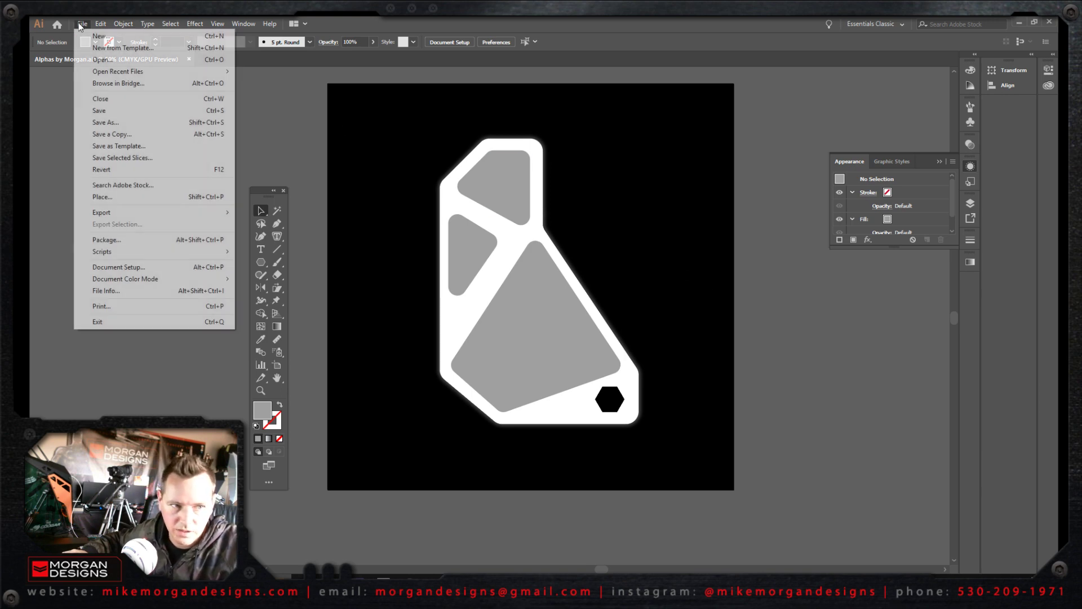
left_click(98, 123)
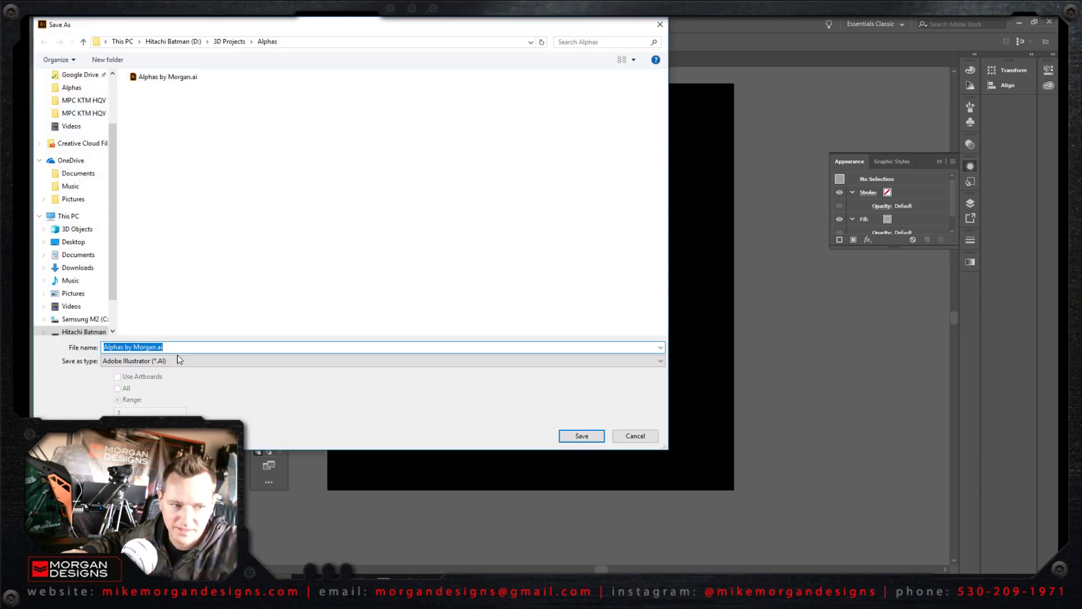
left_click(177, 359)
left_click(360, 438)
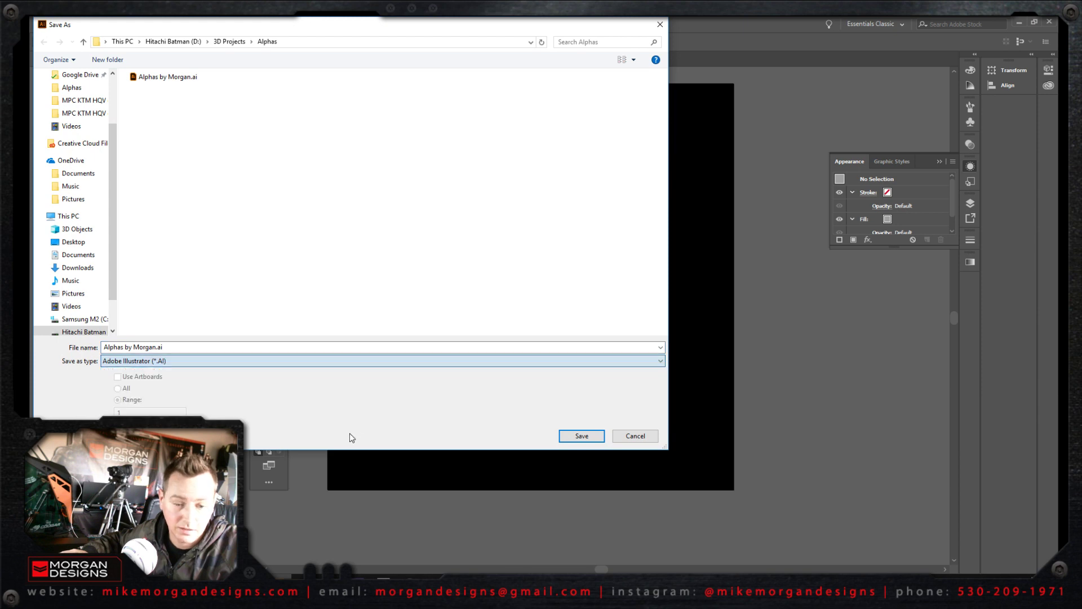
key("Return")
Export the artboard as a JPEG named 'rad test2' into the Alphas folder.
left_click(82, 24)
mouse_move(155, 212)
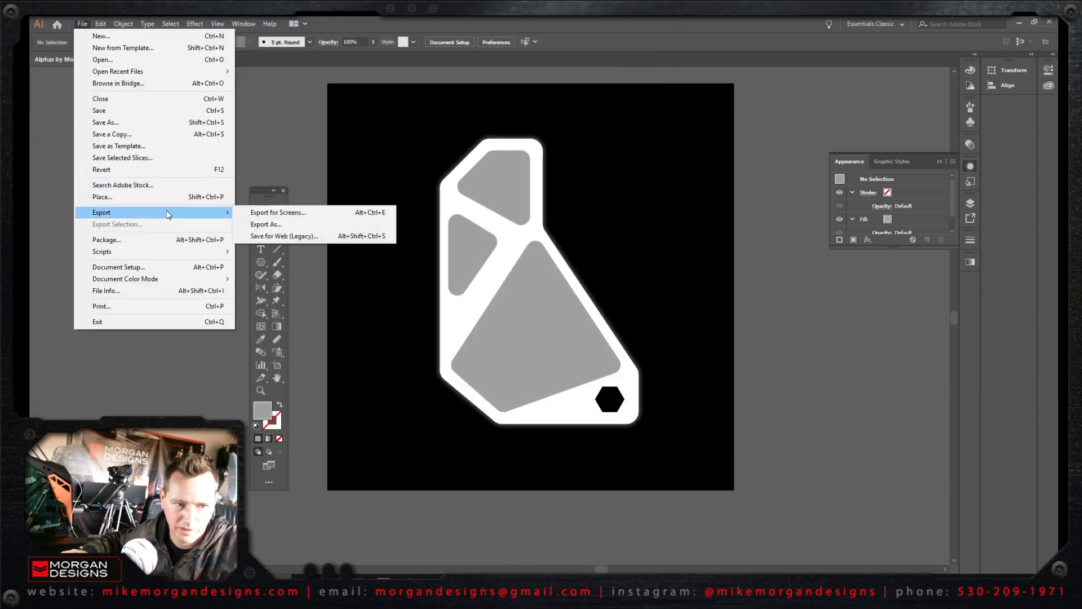
left_click(259, 224)
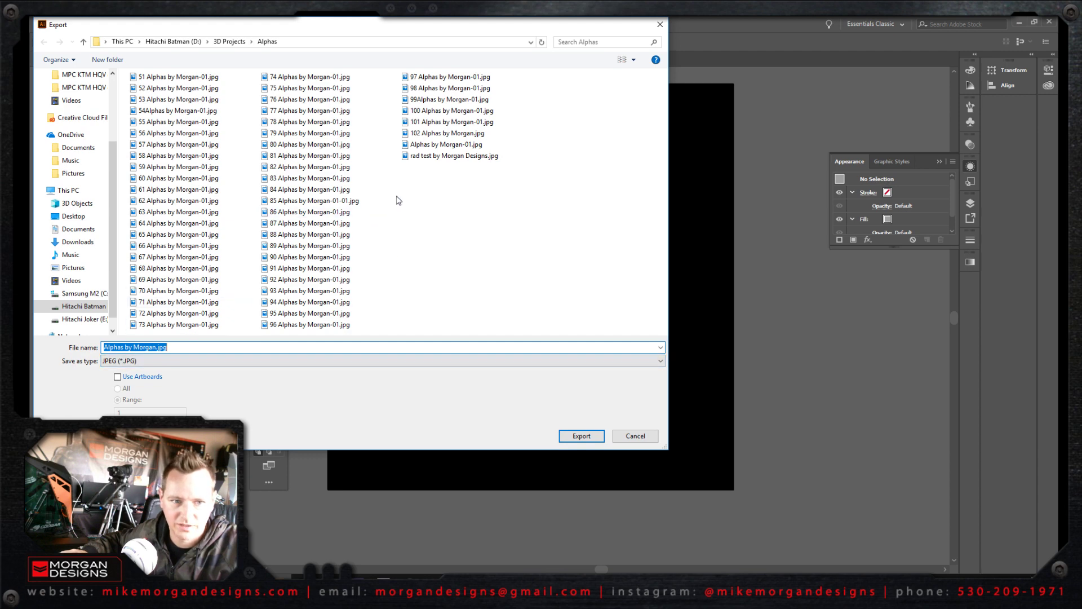
left_click(421, 156)
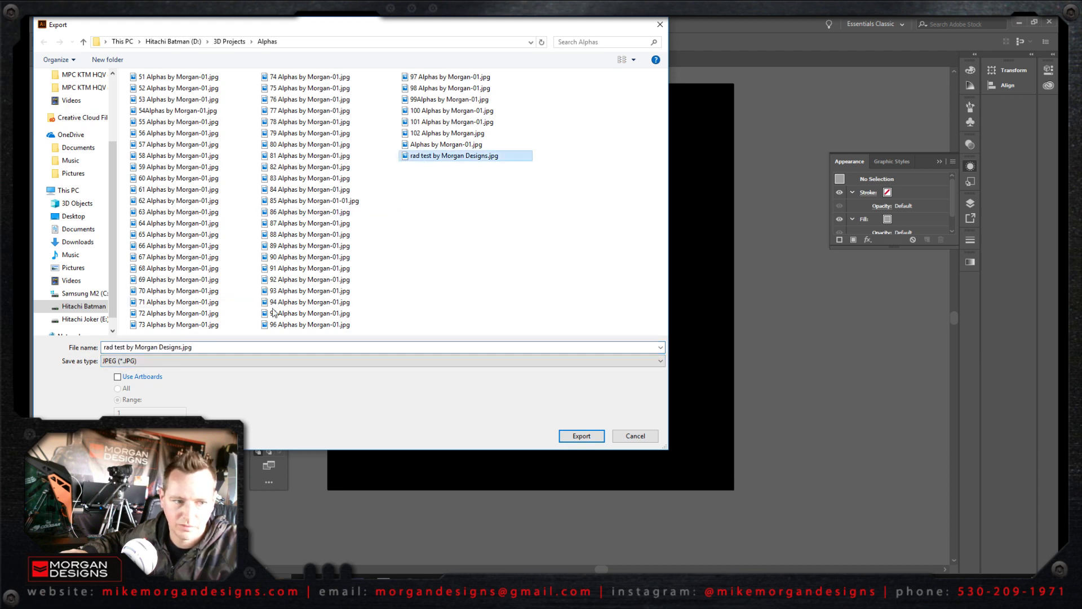
left_click(125, 347)
type("2")
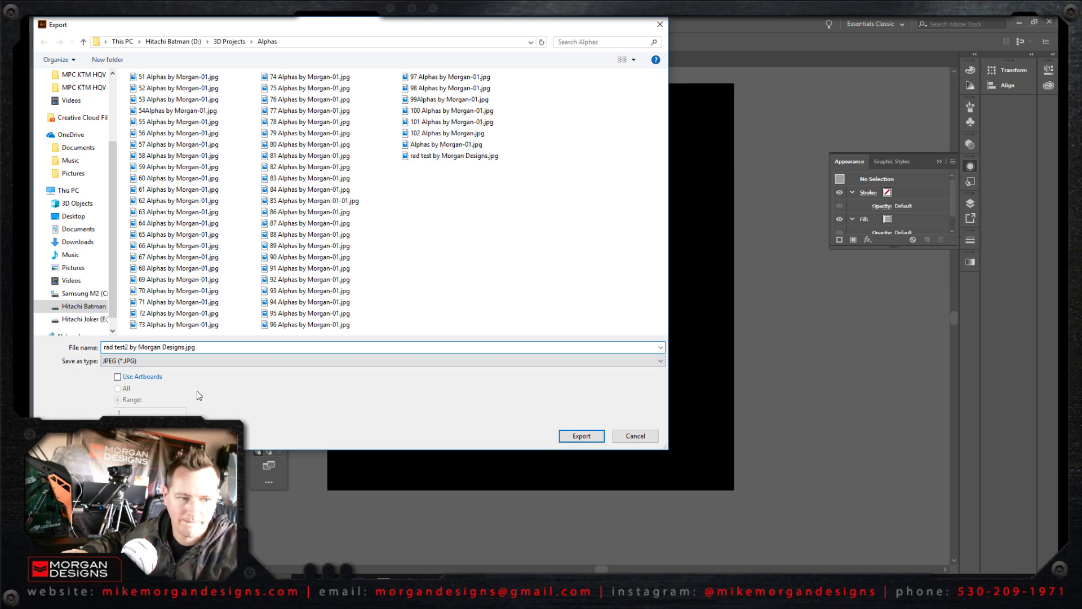
left_click(118, 377)
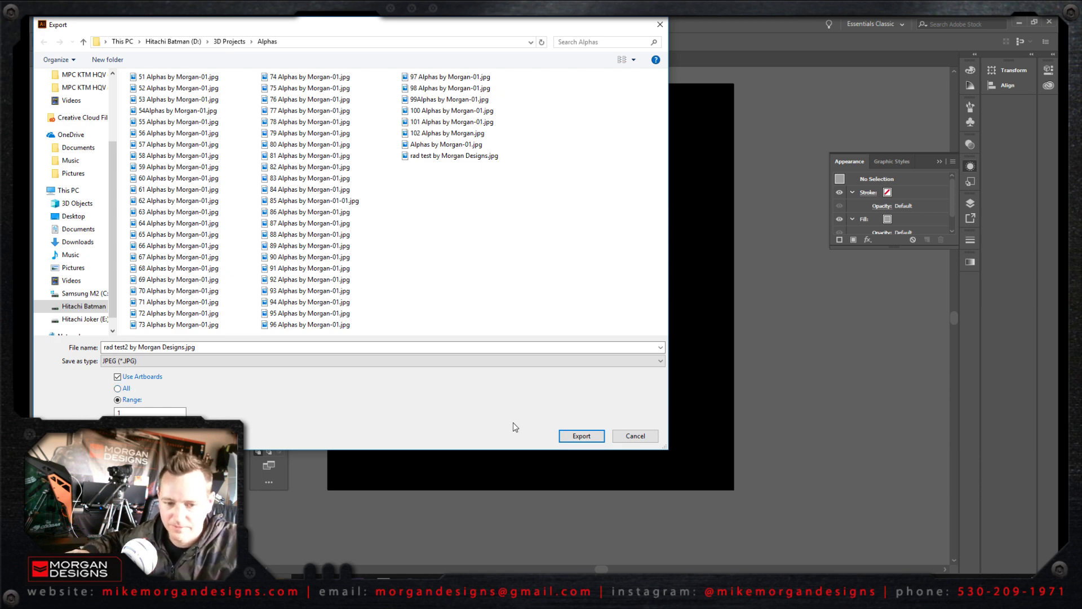
left_click(592, 438)
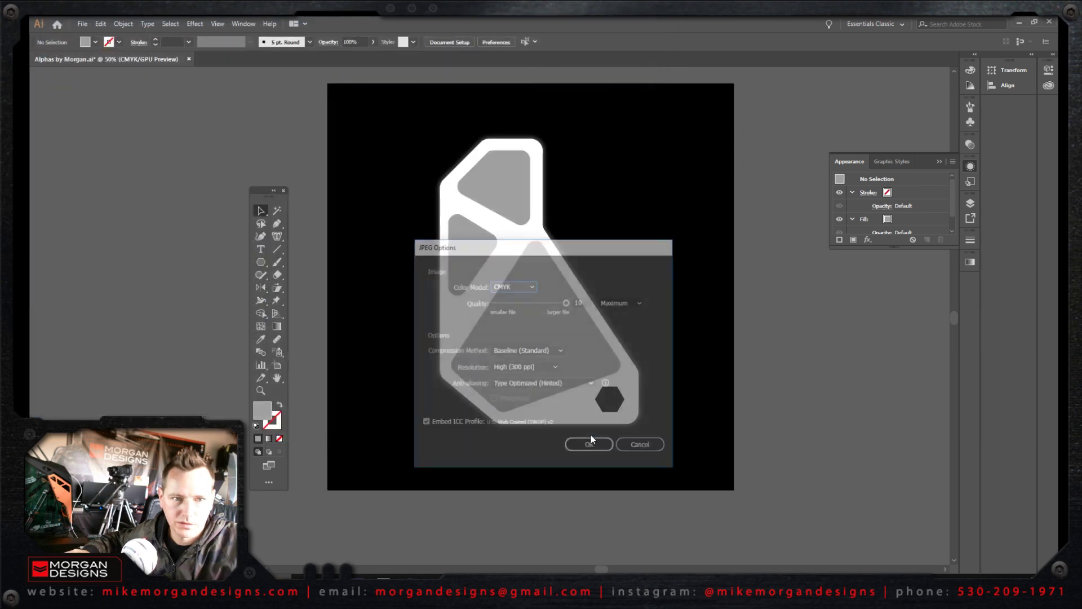
Accept the JPEG options, revert the plate to its first history step, and undo a test stamp.
left_click(591, 446)
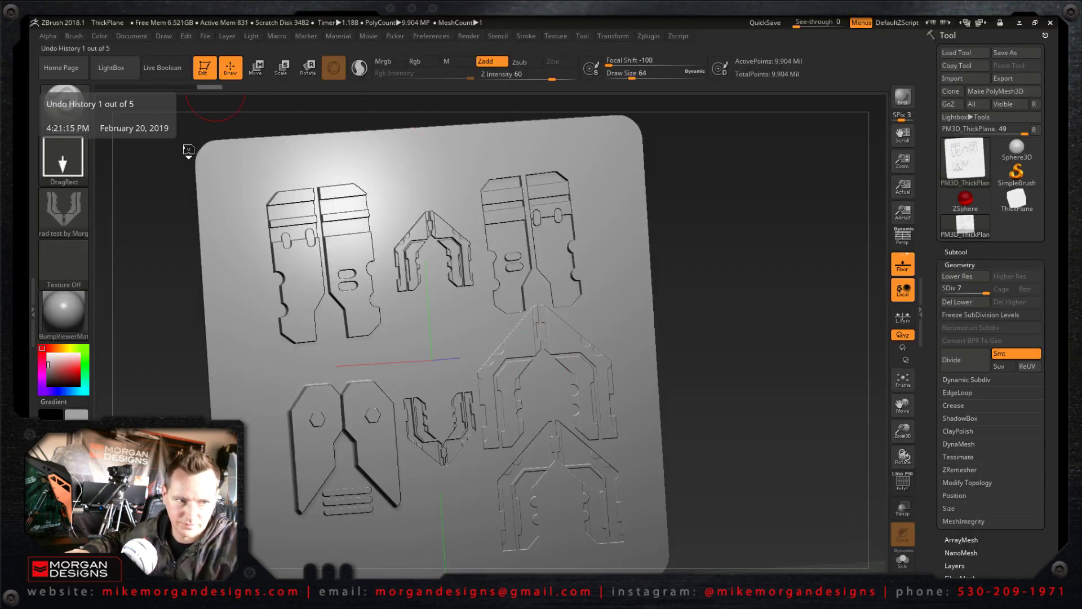
left_click(106, 87)
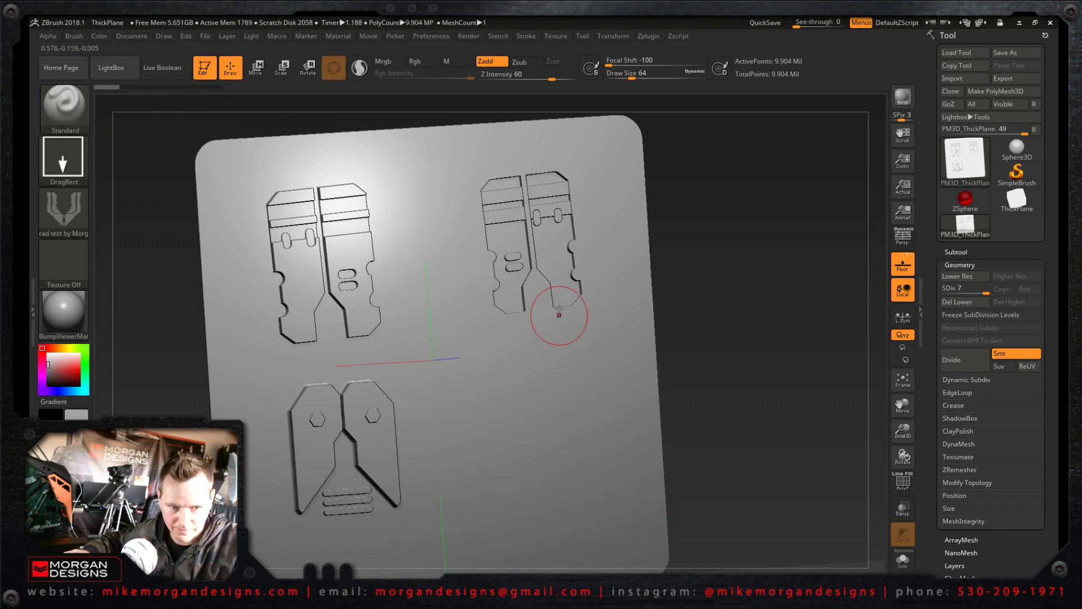
left_click_drag(531, 398, 534, 402)
key("ctrl")
key("ctrl+z")
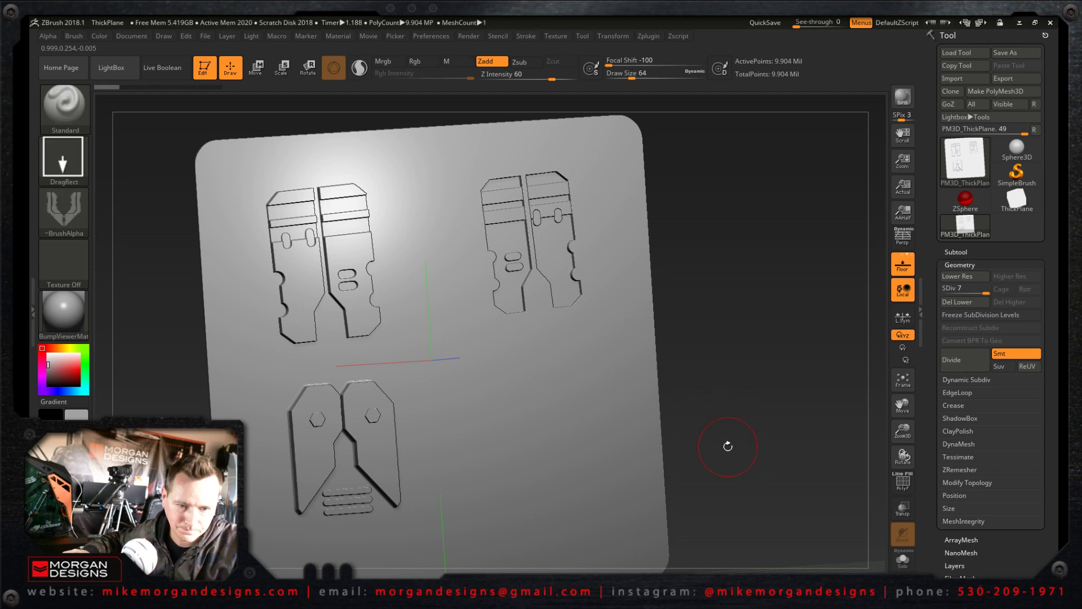
left_click_drag(727, 447, 723, 426)
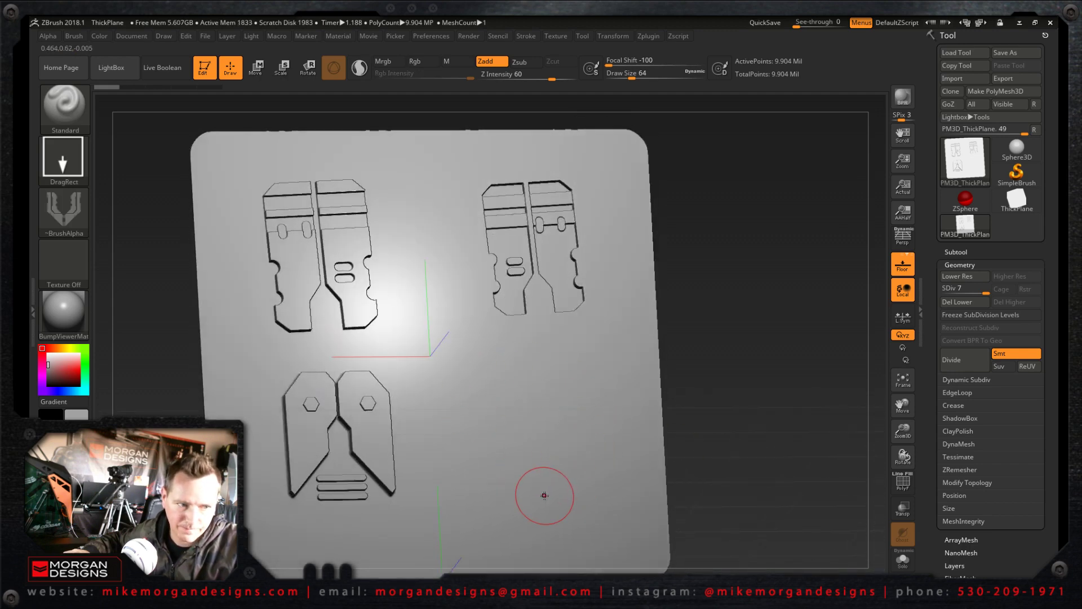
mouse_move(68, 214)
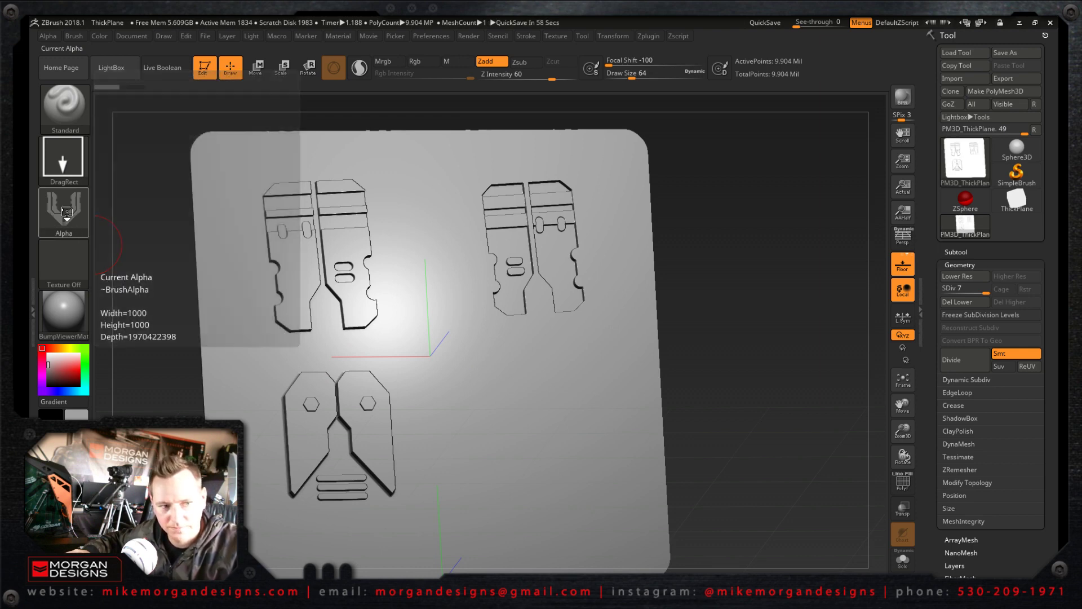
Import 'rad test2 by Morgan Designs-01.jpg' from the Alphas folder as the current alpha.
left_click(67, 212)
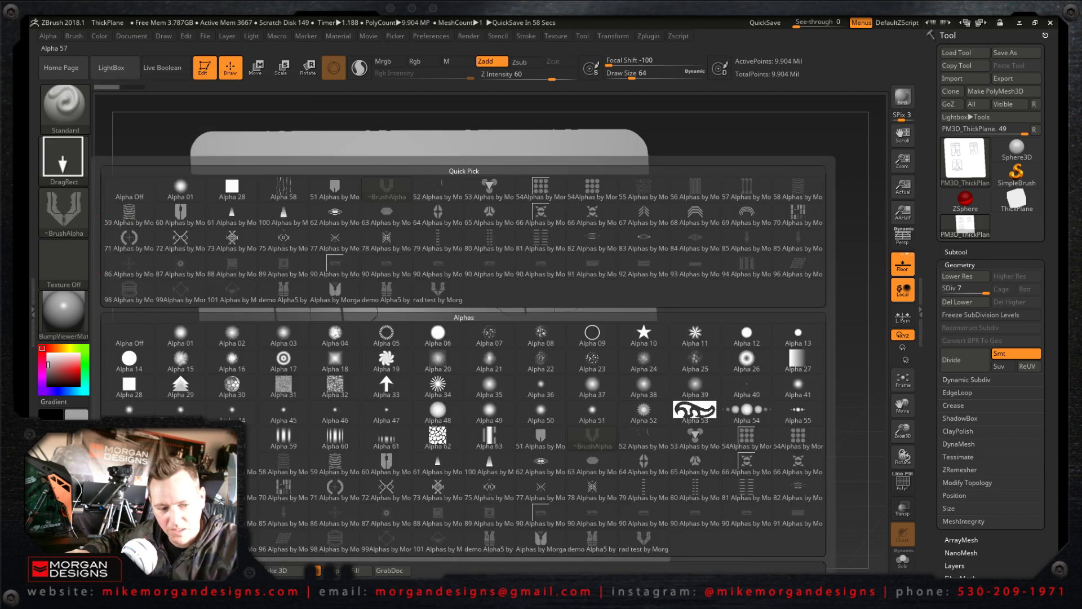
left_click(463, 147)
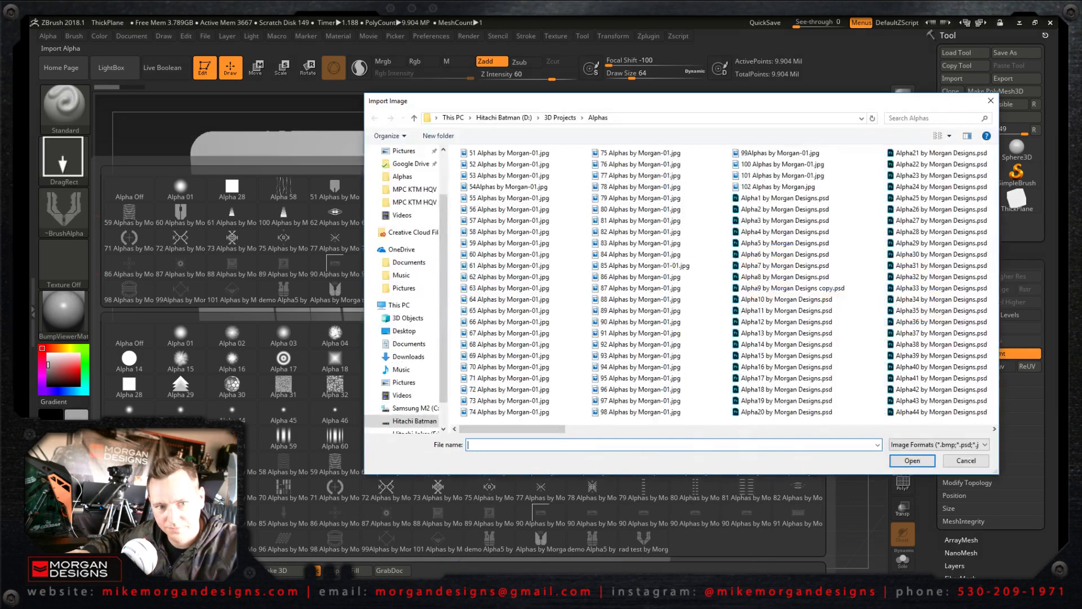
left_click_drag(497, 429, 927, 424)
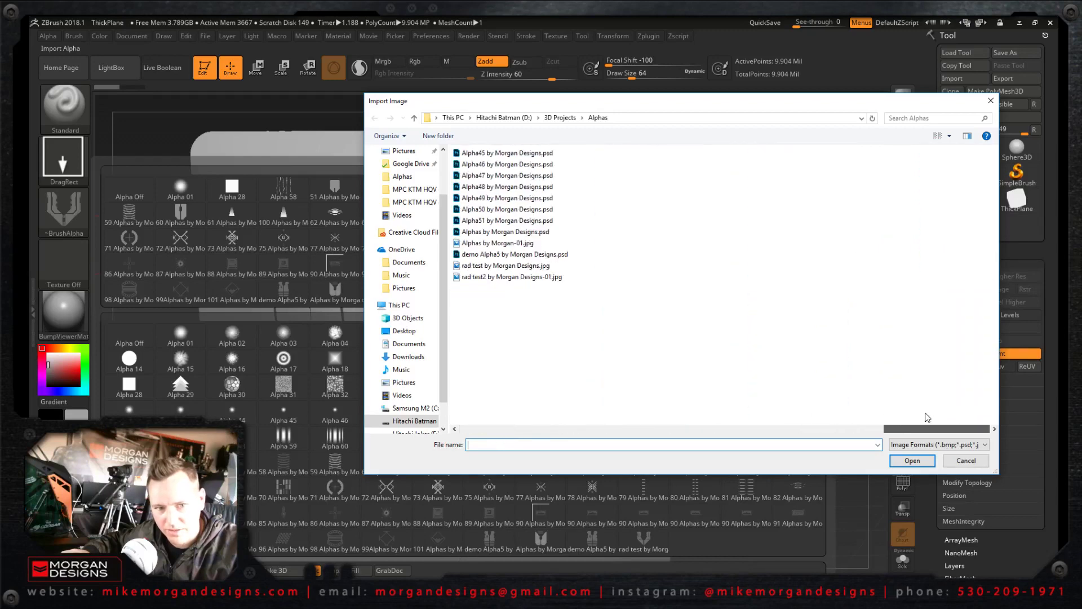
left_click(487, 279)
left_click(923, 464)
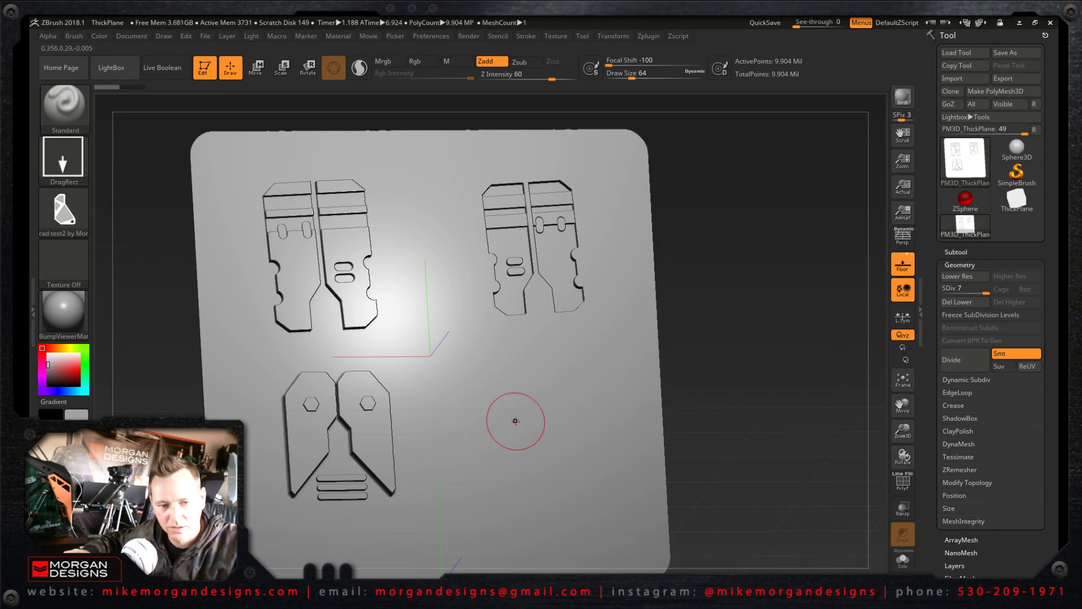
Stamp two trial panels with the new alpha, then undo both deep stamps.
left_click_drag(515, 421, 524, 549)
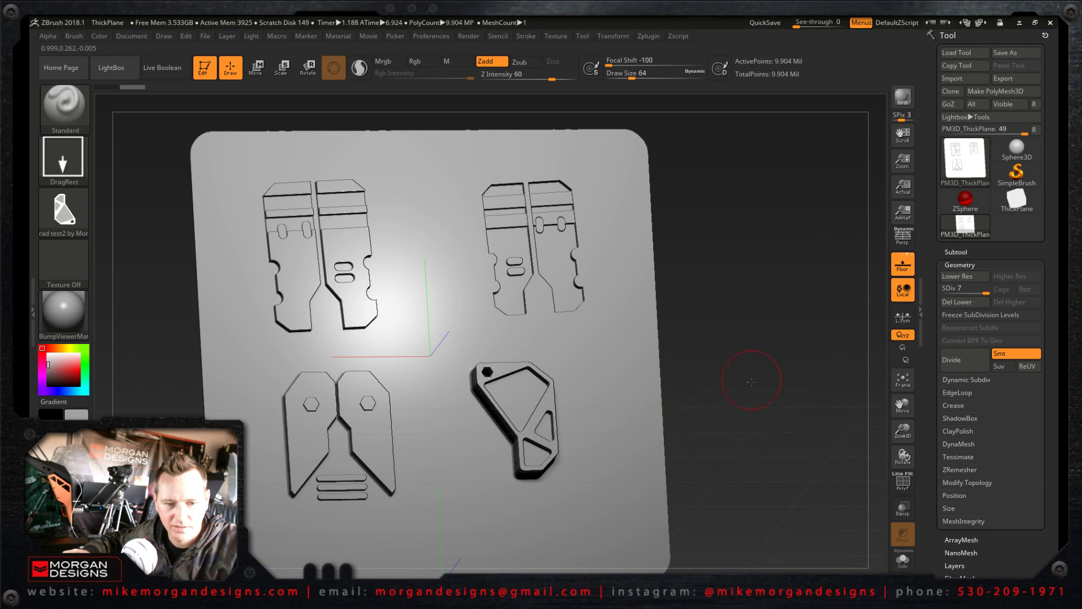
mouse_move(751, 385)
left_mouse_down()
mouse_move(737, 475)
mouse_move(754, 458)
mouse_move(756, 473)
left_mouse_up()
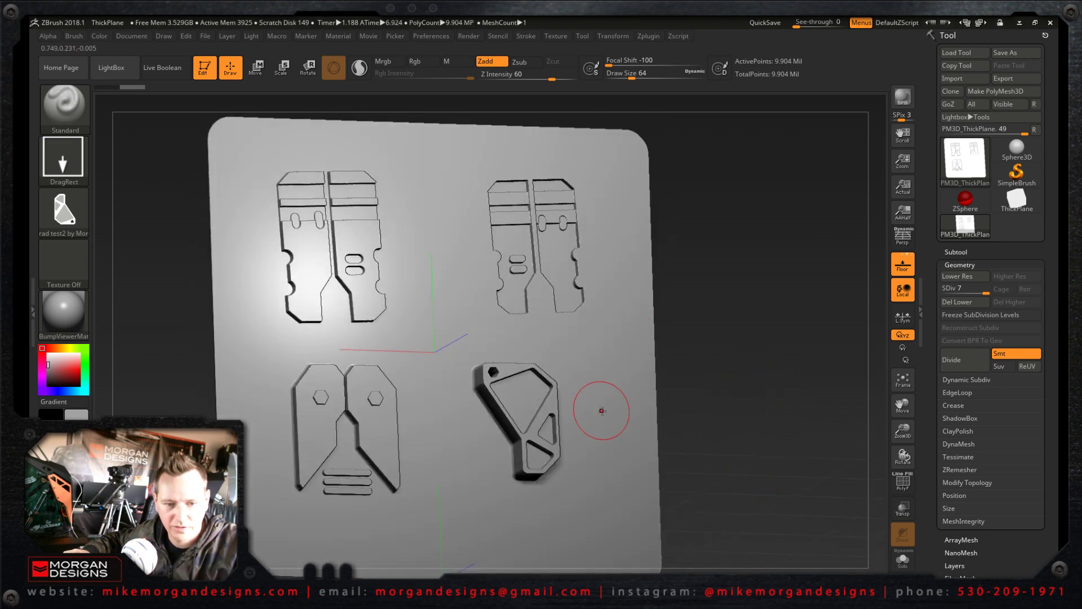
left_click_drag(605, 411, 616, 459)
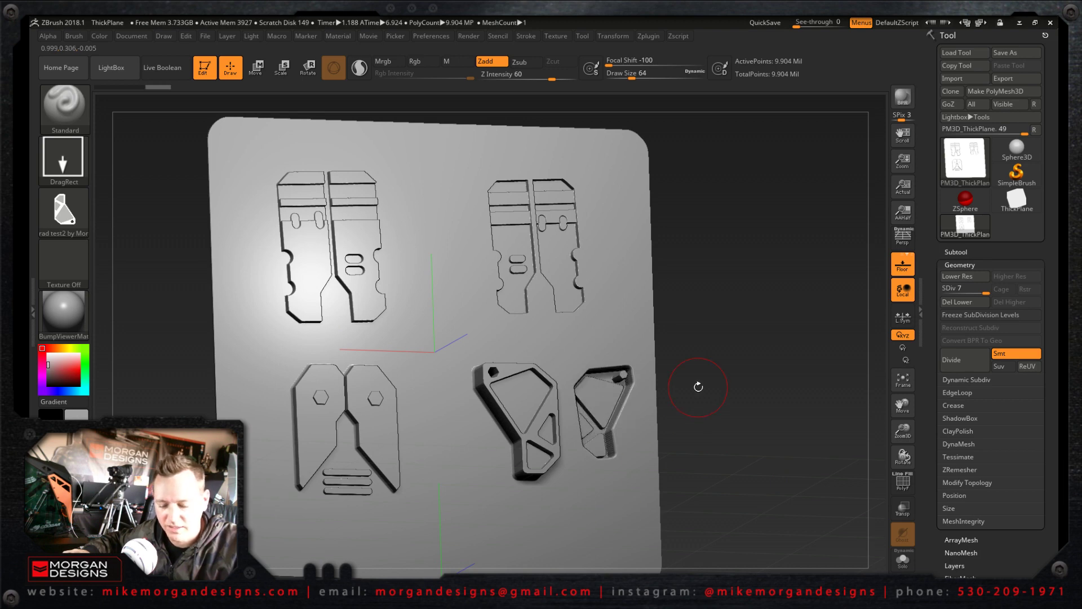
key("ctrl")
key("ctrl+z")
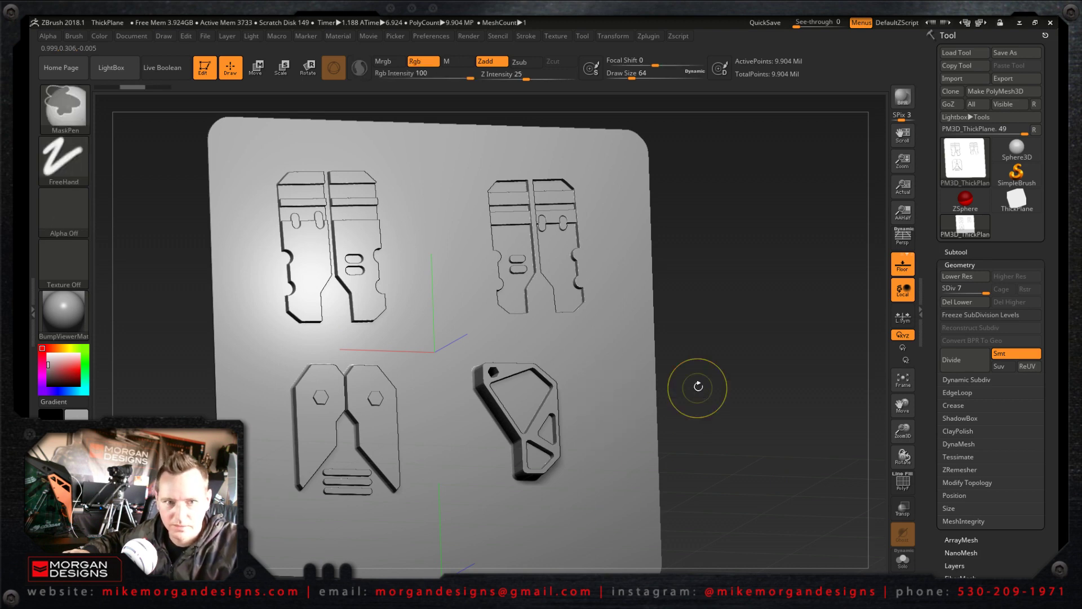
key("ctrl+z")
Lower Z Intensity to 20 and stamp two shallow panels side by side in the lower right.
left_click_drag(540, 78, 505, 79)
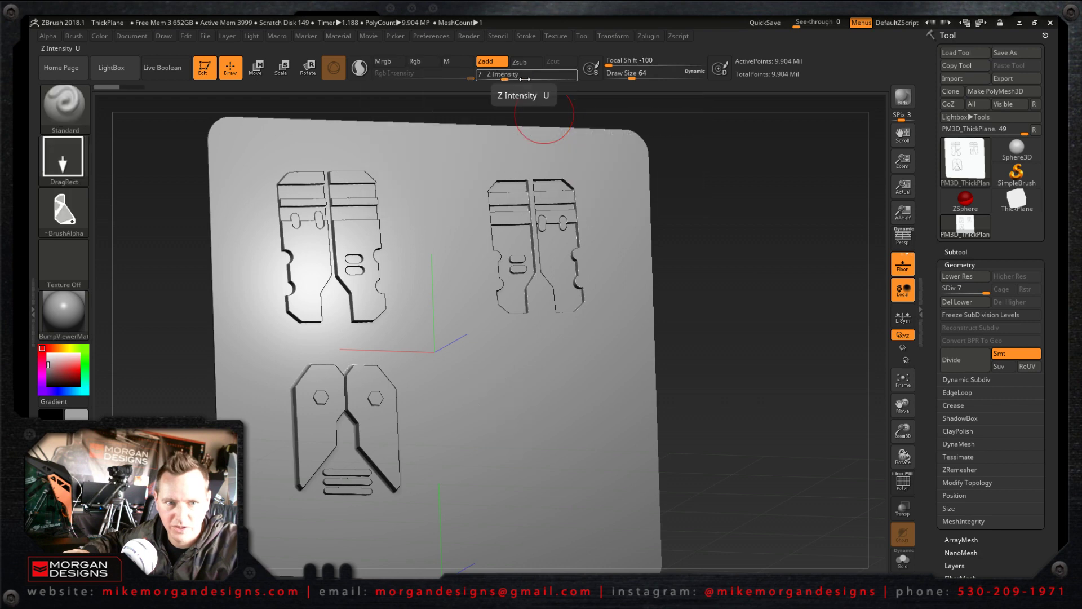
left_click_drag(524, 79, 521, 79)
left_click_drag(516, 438, 521, 543)
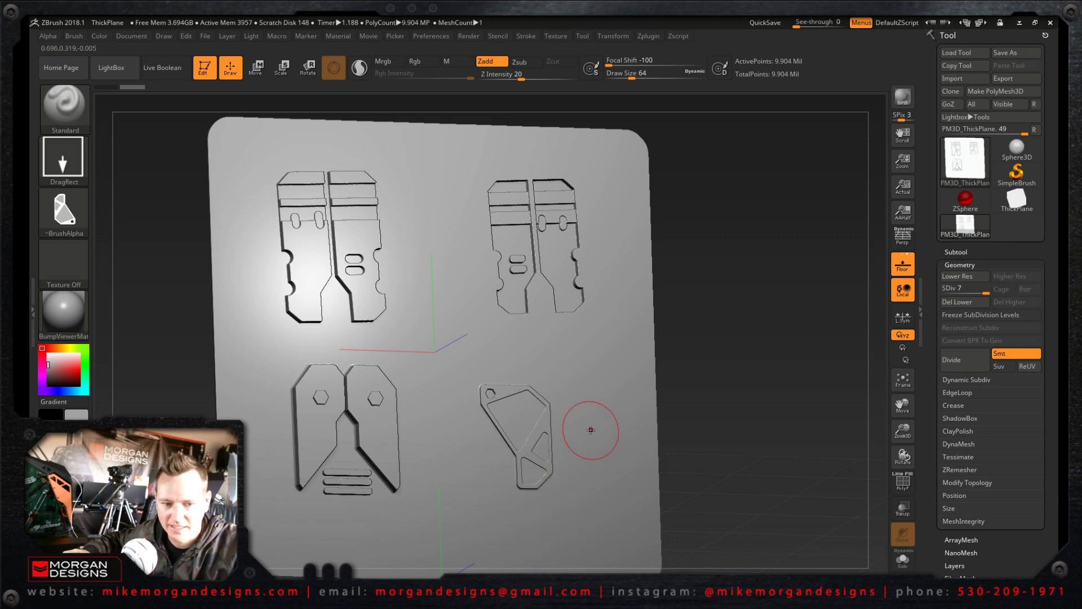
left_click_drag(601, 434, 608, 533)
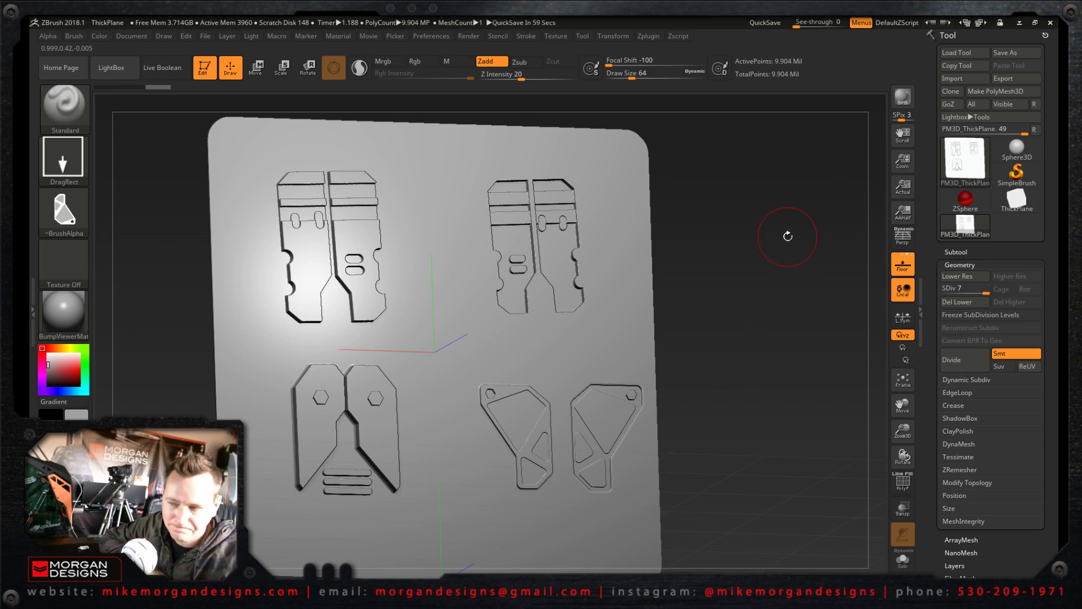